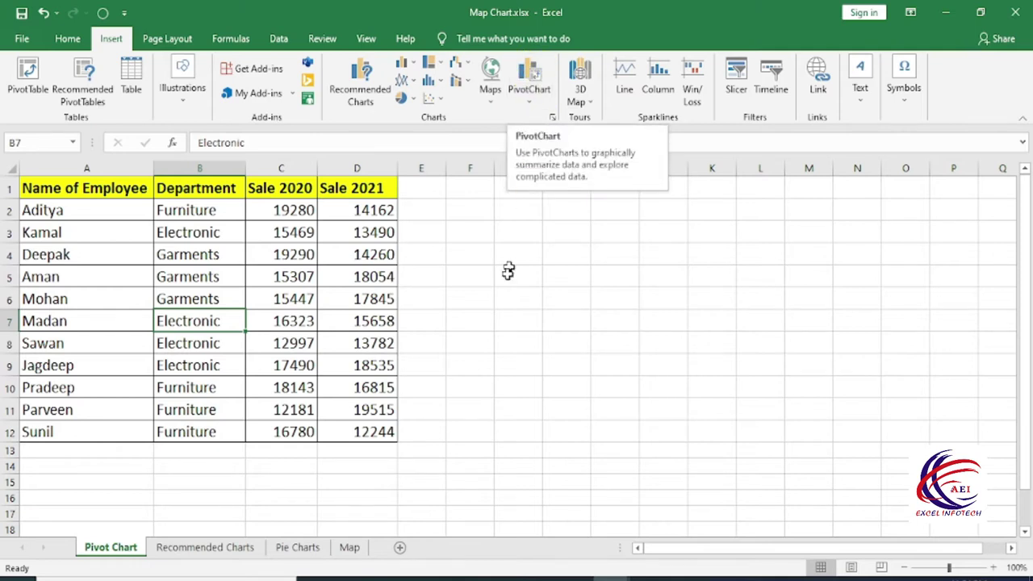
Select the Name of Employee, Department, Sale 2020 and Sale 2021 columns one at a time
click(88, 298)
drag(102, 187, 97, 432)
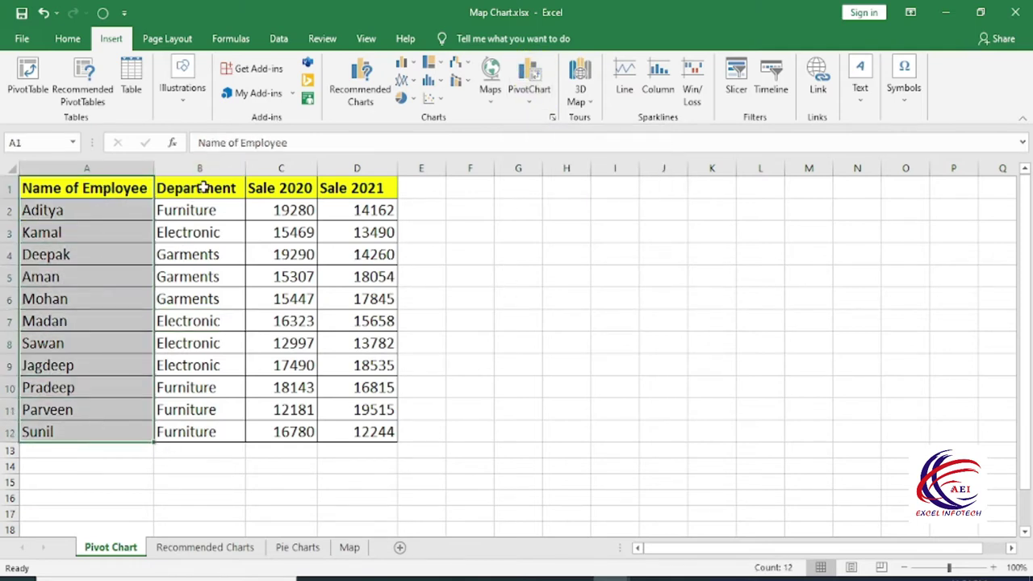
drag(200, 188, 242, 431)
mouse_move(277, 295)
mouse_down()
mouse_move(284, 187)
mouse_move(288, 432)
mouse_up()
drag(360, 187, 371, 432)
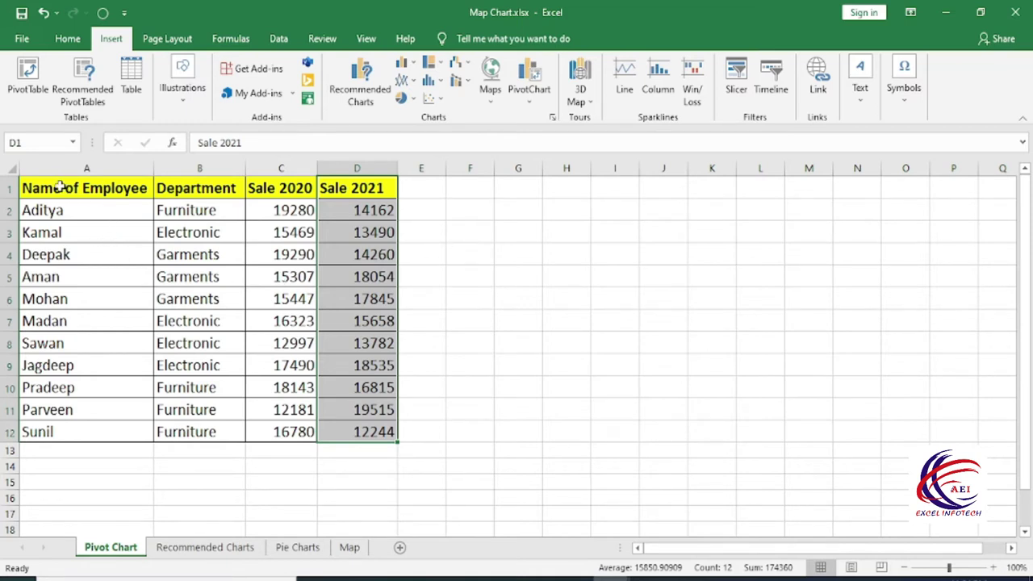
Reselect the full employee sales table A1:D12 and begin a PivotChart from it
drag(53, 187, 364, 449)
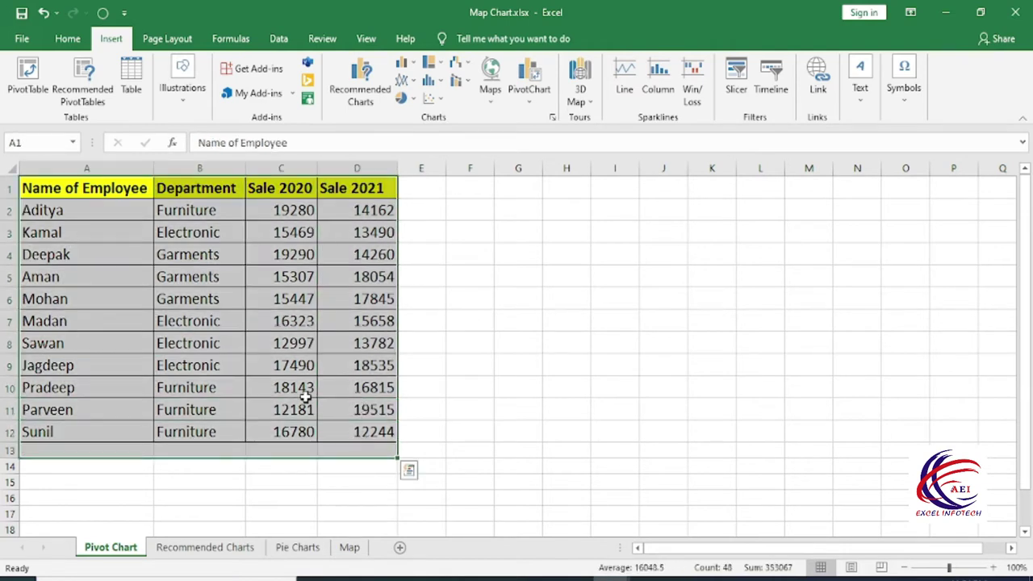
click(143, 282)
drag(33, 188, 368, 432)
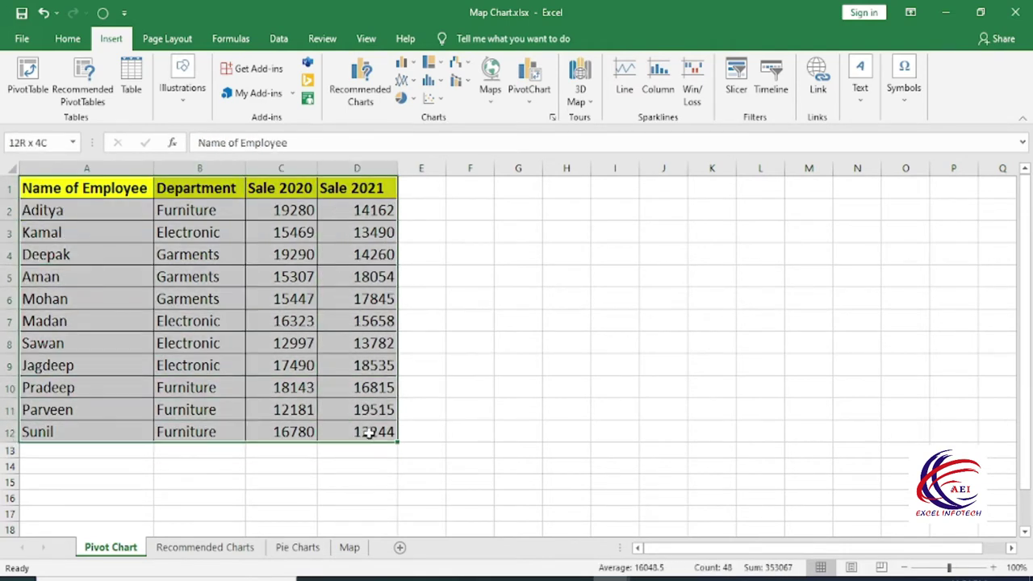
click(529, 83)
Place the new PivotChart on the existing Pivot Chart sheet at cell K6 and confirm
drag(509, 211, 490, 179)
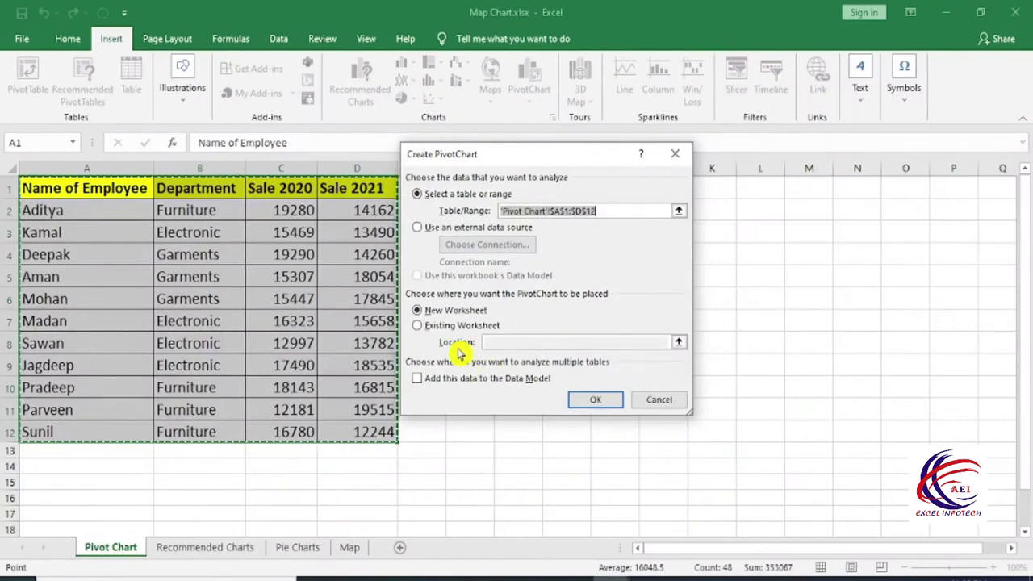
click(435, 325)
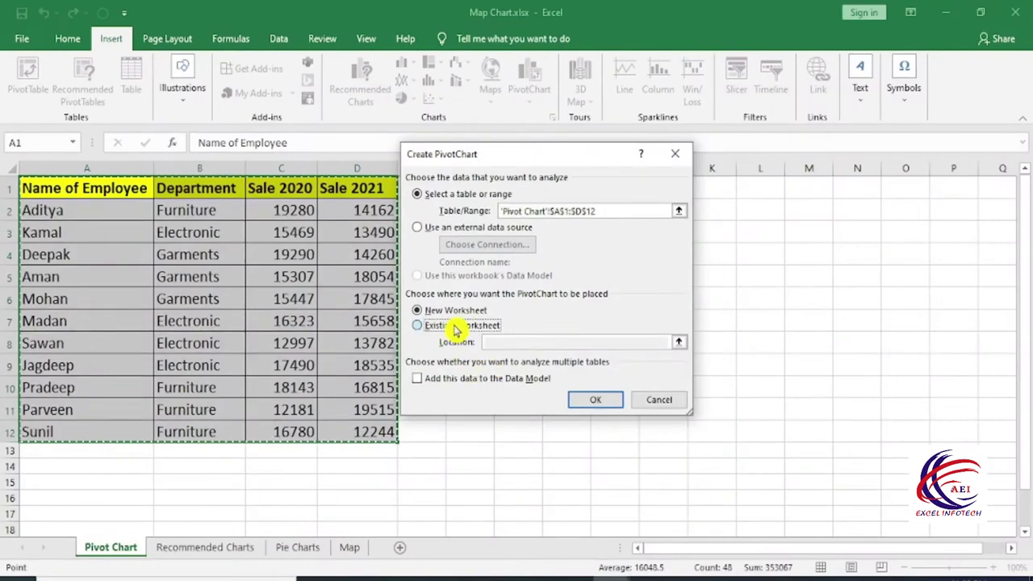
click(721, 190)
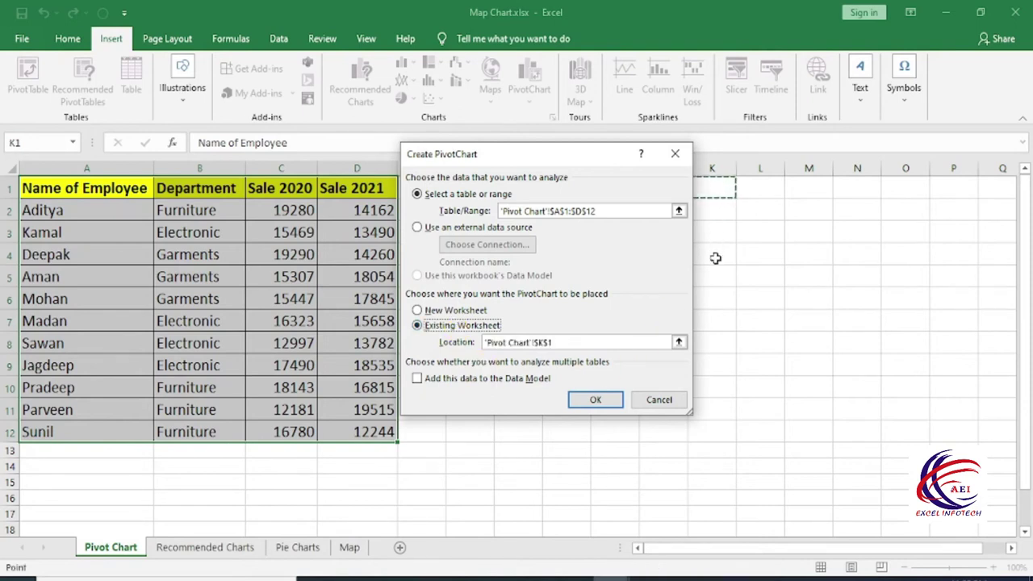
click(703, 299)
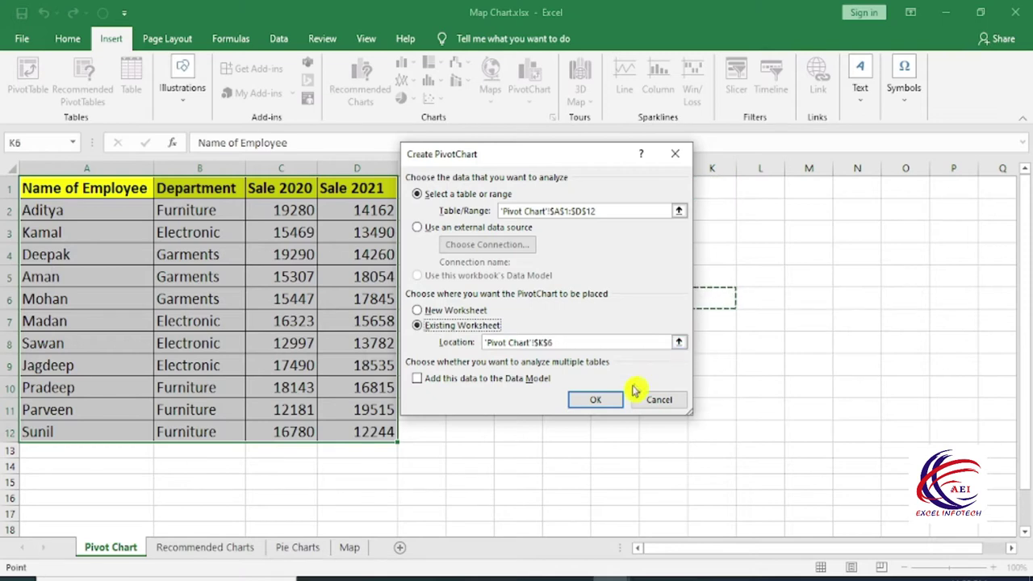
click(596, 401)
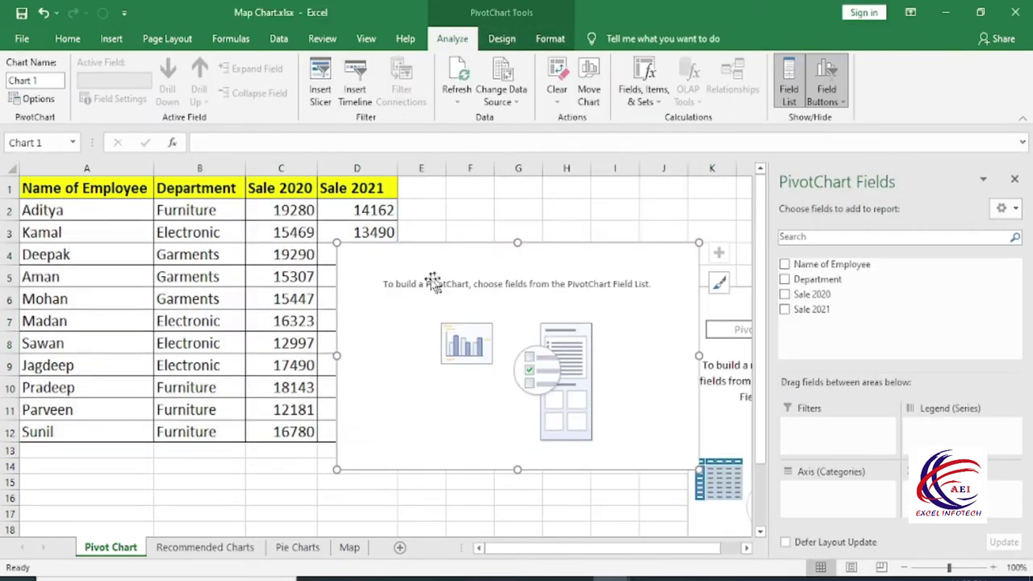
Plot Sum of Sale 2020 by Name of Employee and move the chart beside the data
drag(537, 556, 594, 558)
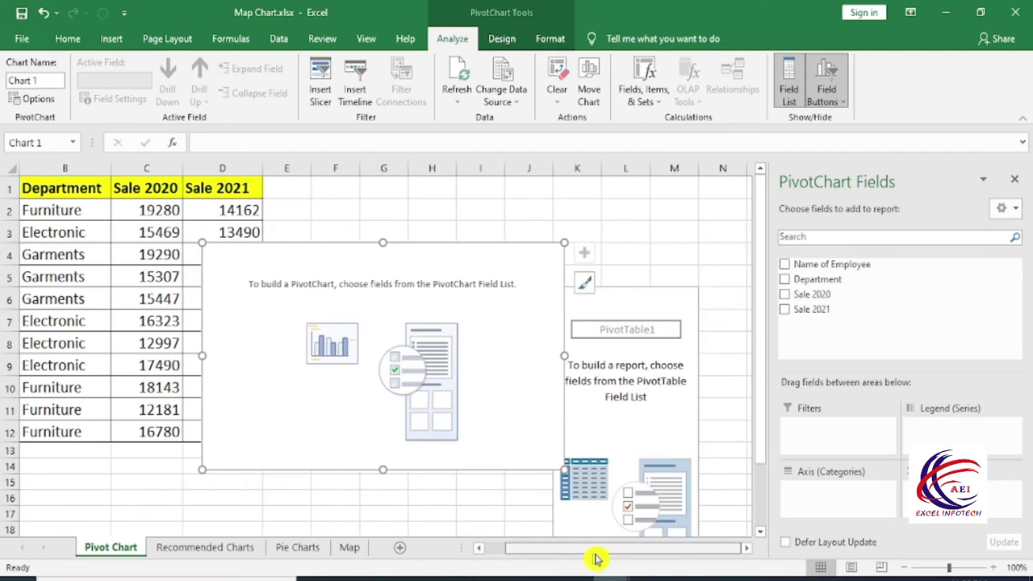
mouse_move(818, 279)
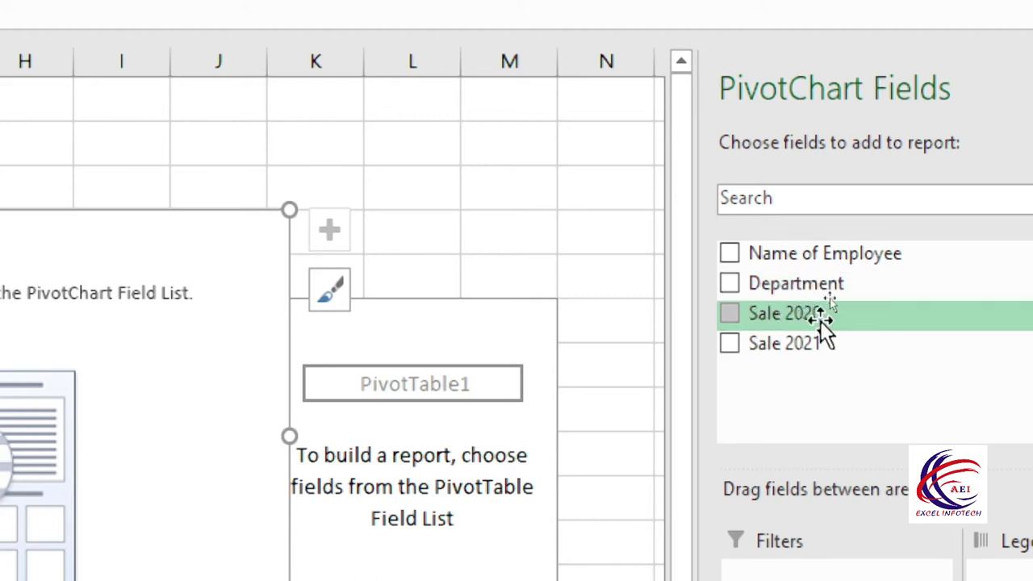
click(740, 345)
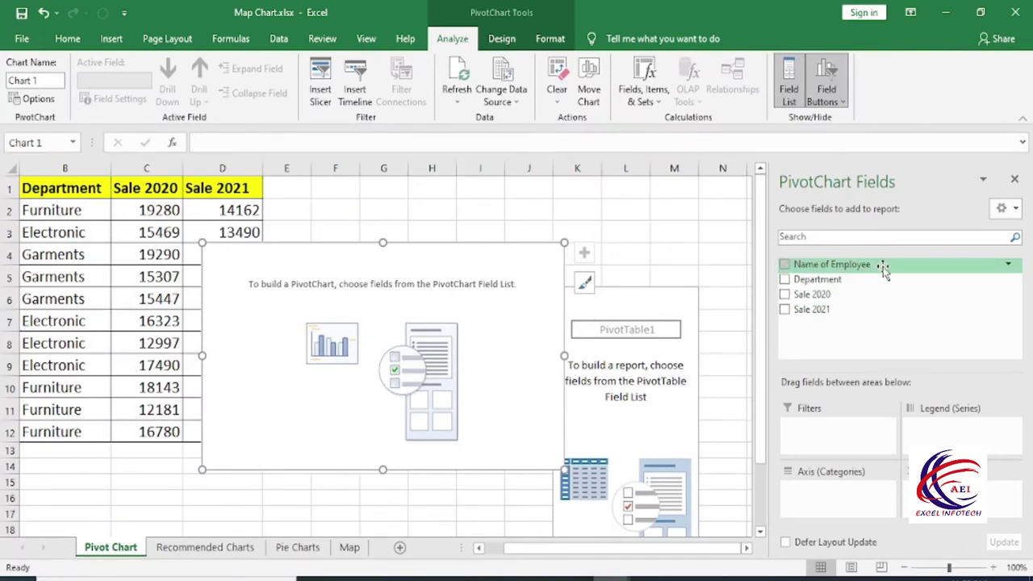
click(793, 277)
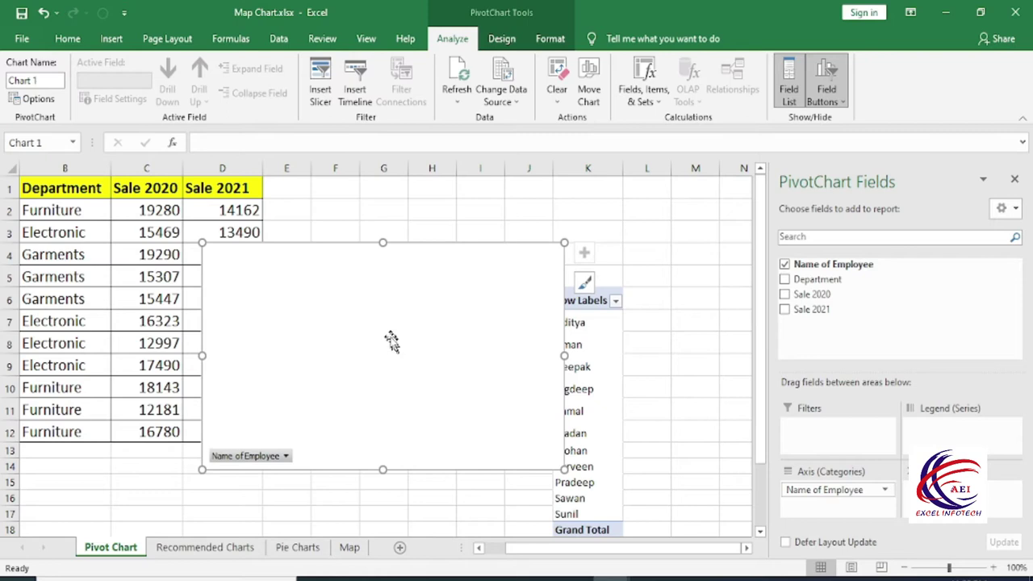
drag(328, 253, 279, 237)
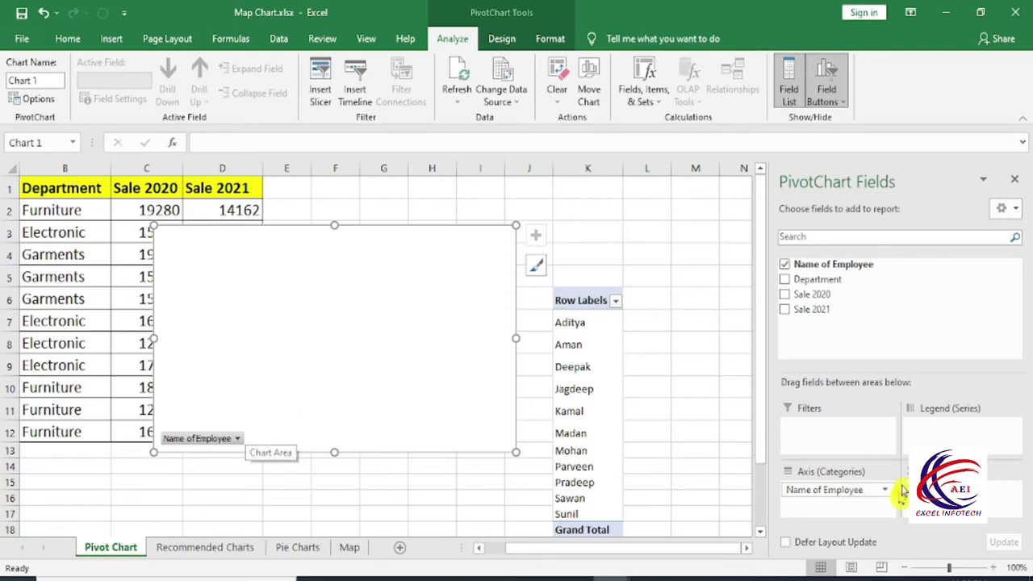
click(783, 294)
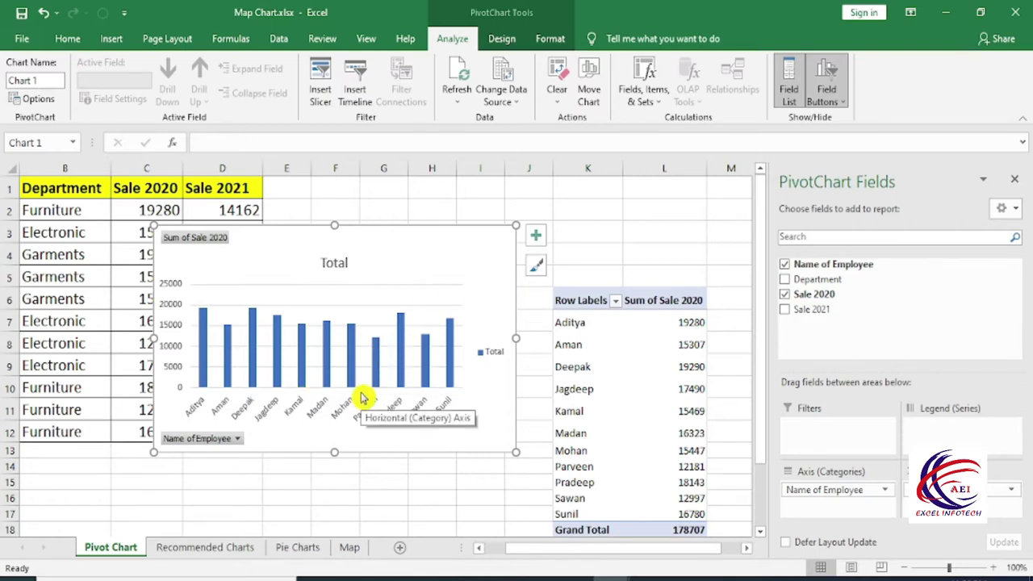
mouse_move(818, 280)
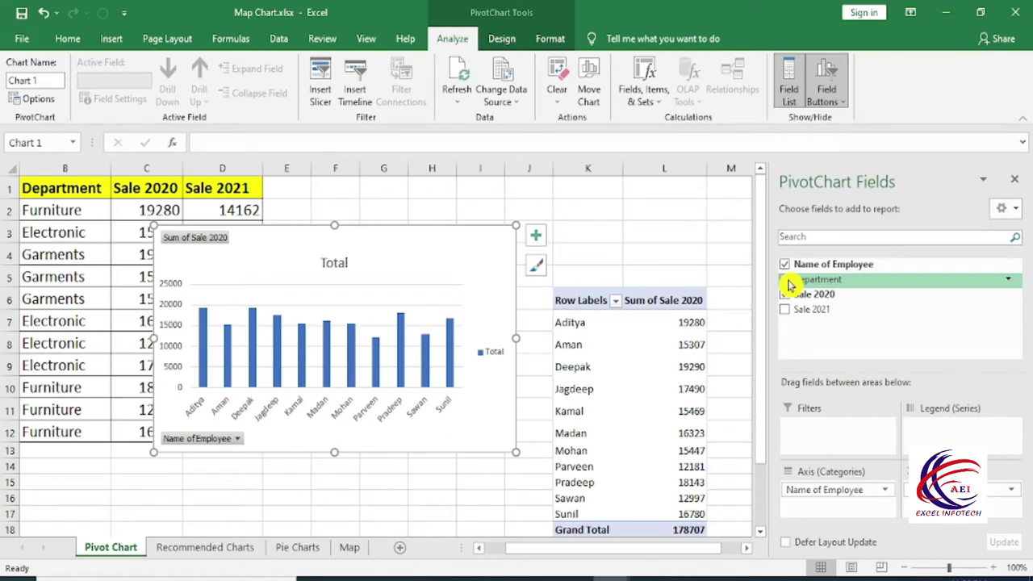
Add Department and Sale 2021 to the pivot, moving Department from the axis into Values
click(787, 280)
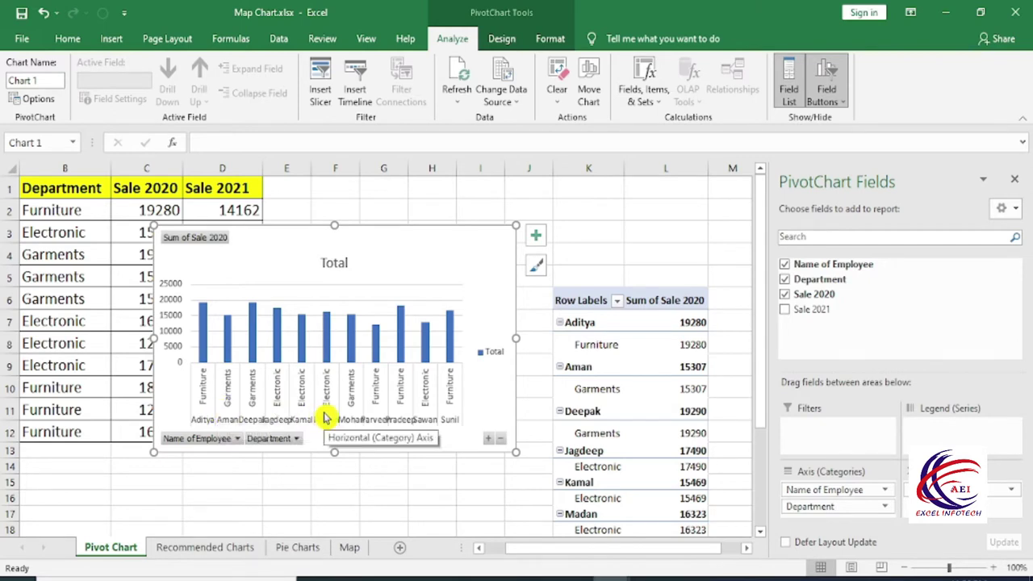
click(785, 312)
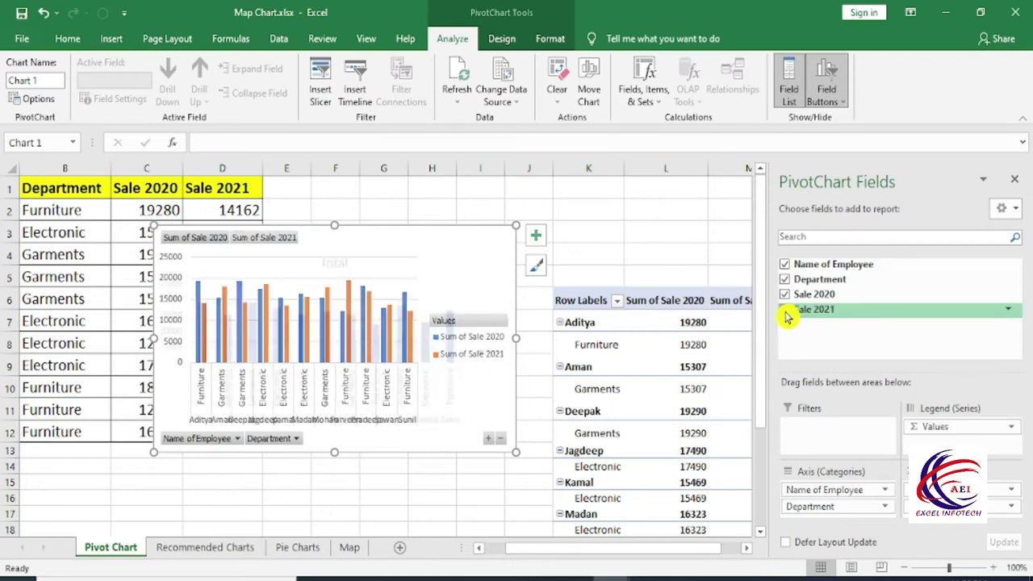
mouse_move(246, 391)
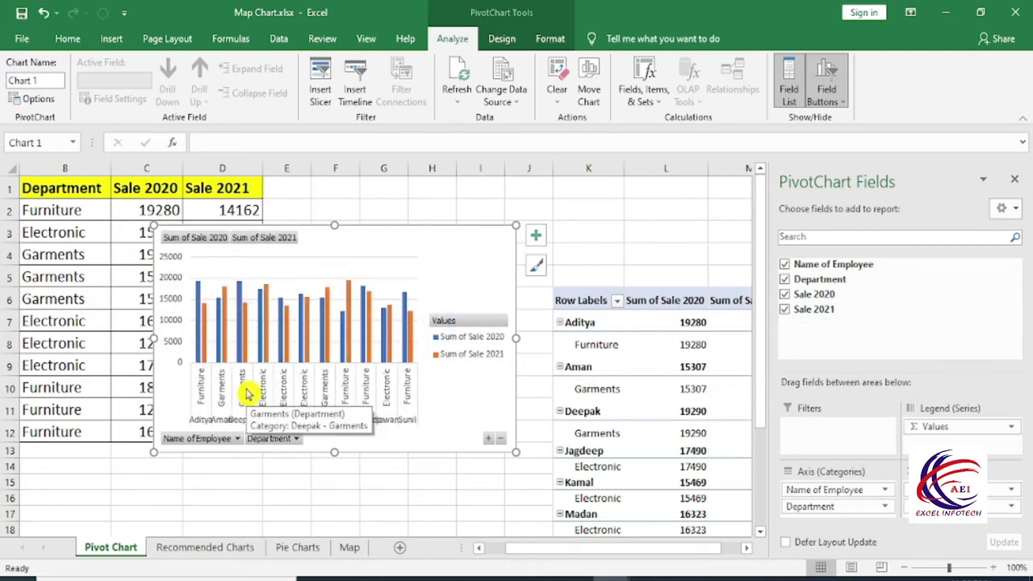
drag(572, 555, 638, 557)
mouse_move(763, 401)
mouse_down()
mouse_move(761, 484)
mouse_move(754, 461)
mouse_up()
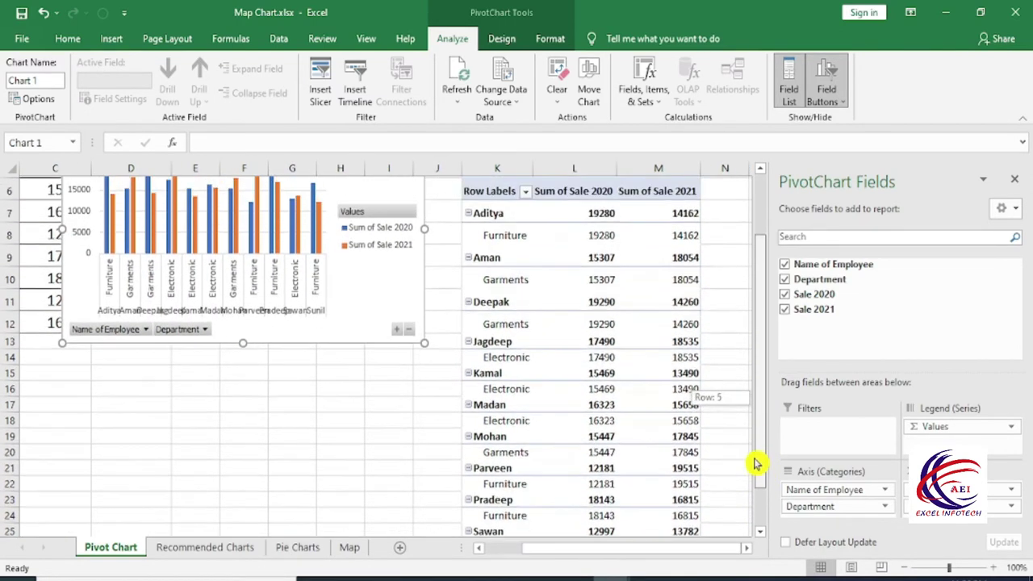
mouse_move(821, 518)
mouse_down()
mouse_move(815, 524)
mouse_move(823, 508)
mouse_up()
drag(837, 512, 960, 500)
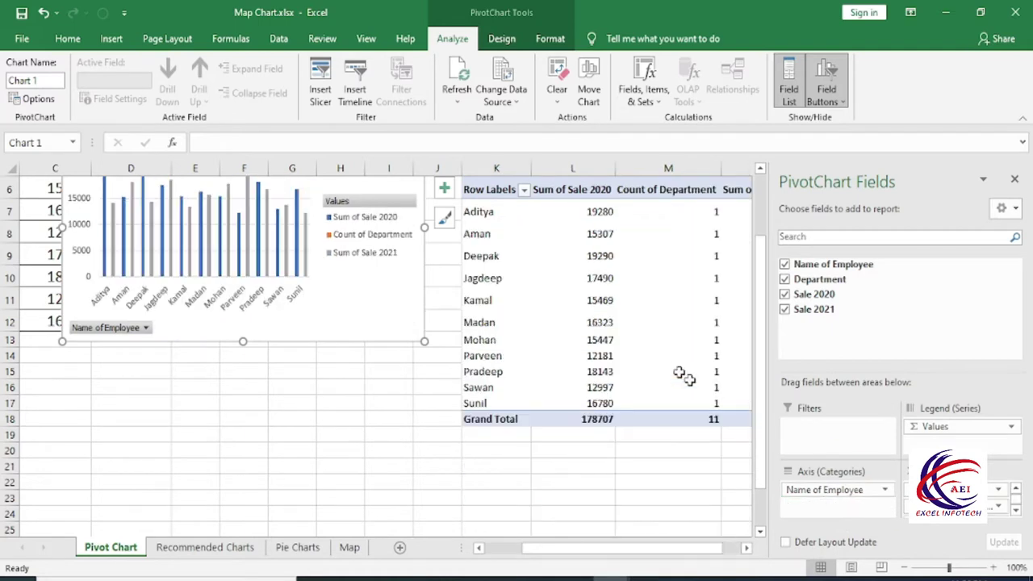
Review the pivot's name, 2020, Department count and 2021 columns, then remove the Department count
drag(546, 547, 618, 547)
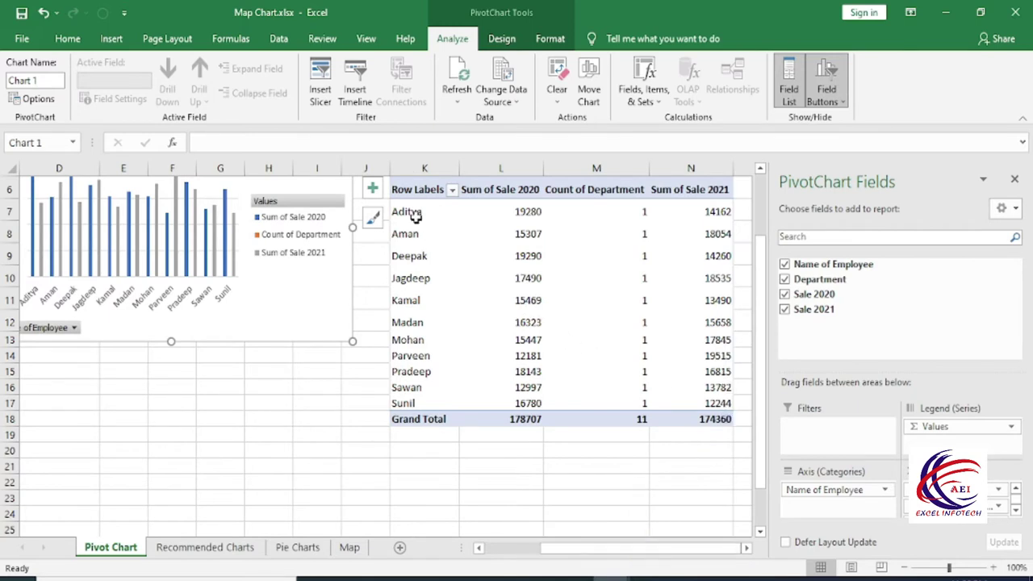
drag(414, 213, 412, 403)
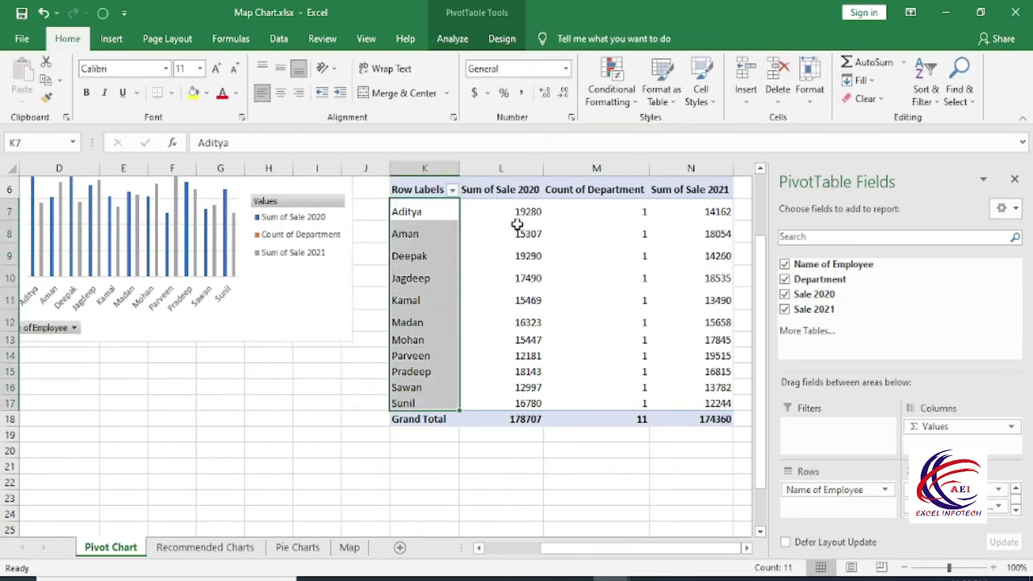
drag(524, 211, 521, 440)
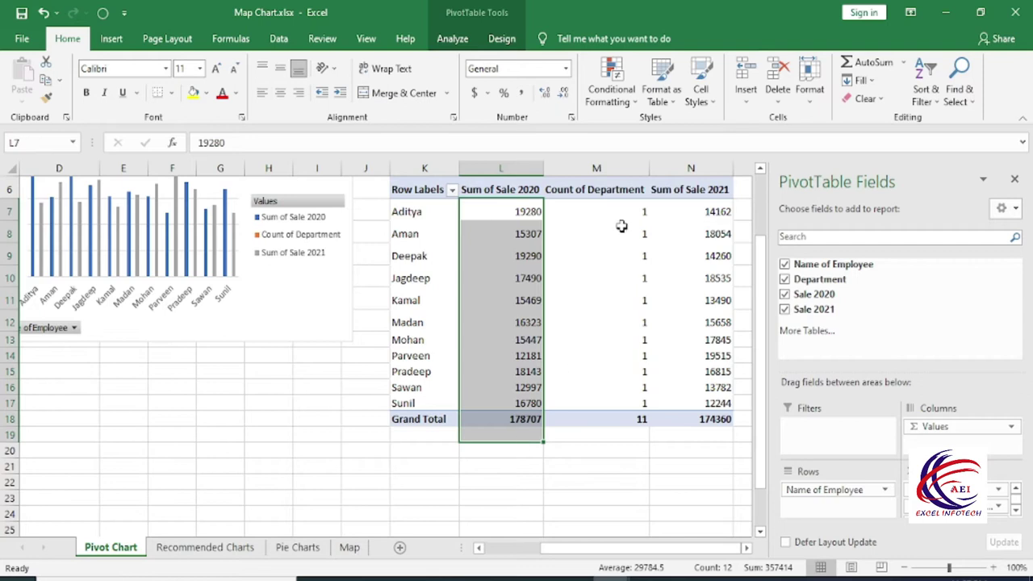
drag(620, 227, 613, 440)
drag(697, 233, 691, 419)
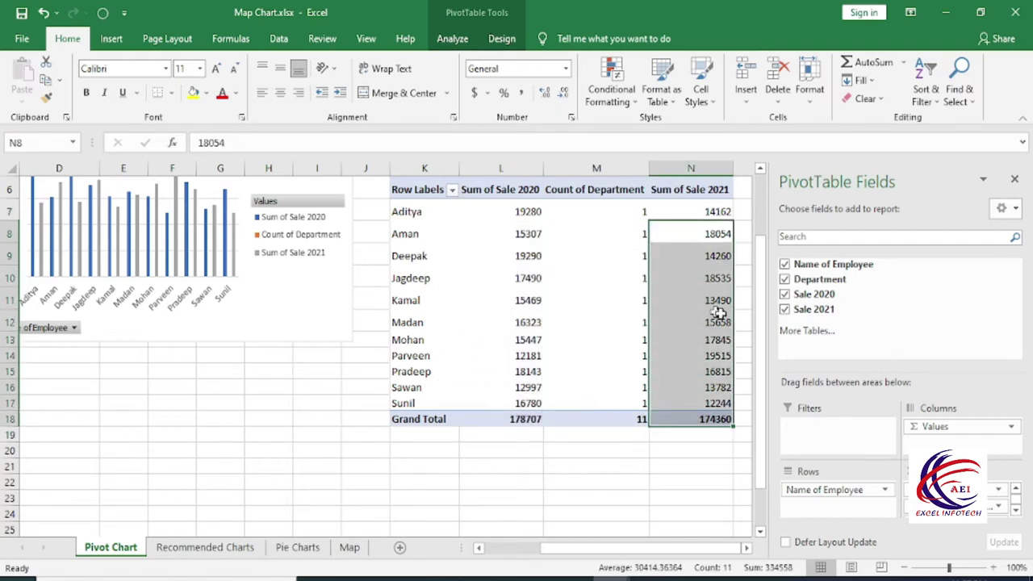
click(786, 280)
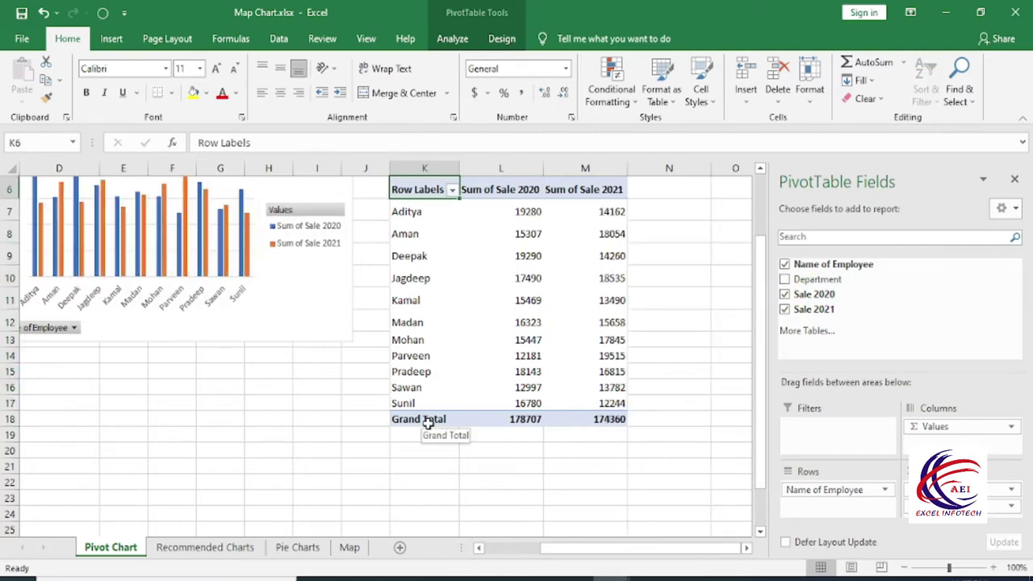
Regroup the pivot by Department and check the Electronic, Furniture and Garments 2020 and 2021 totals
click(783, 279)
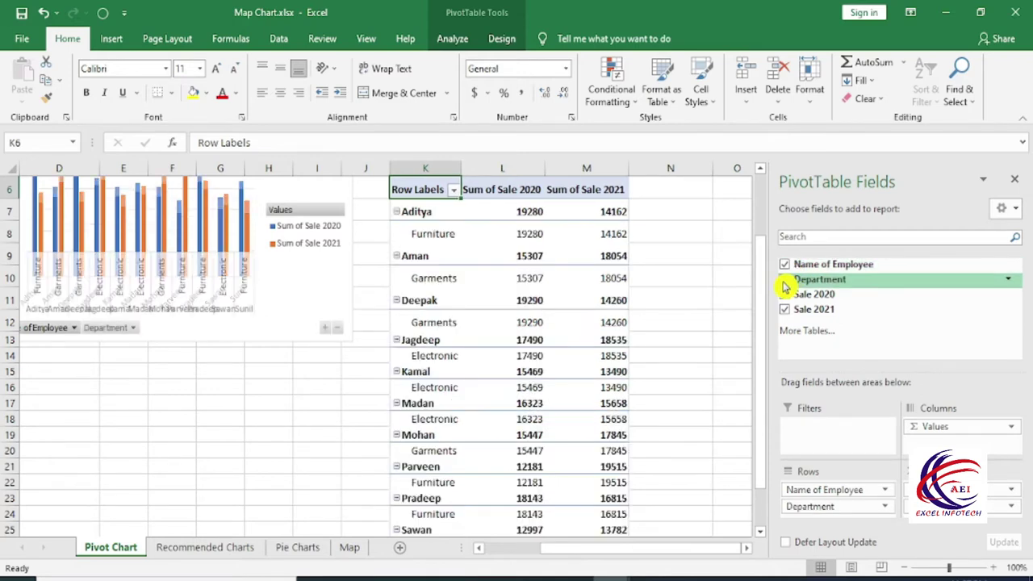
click(783, 265)
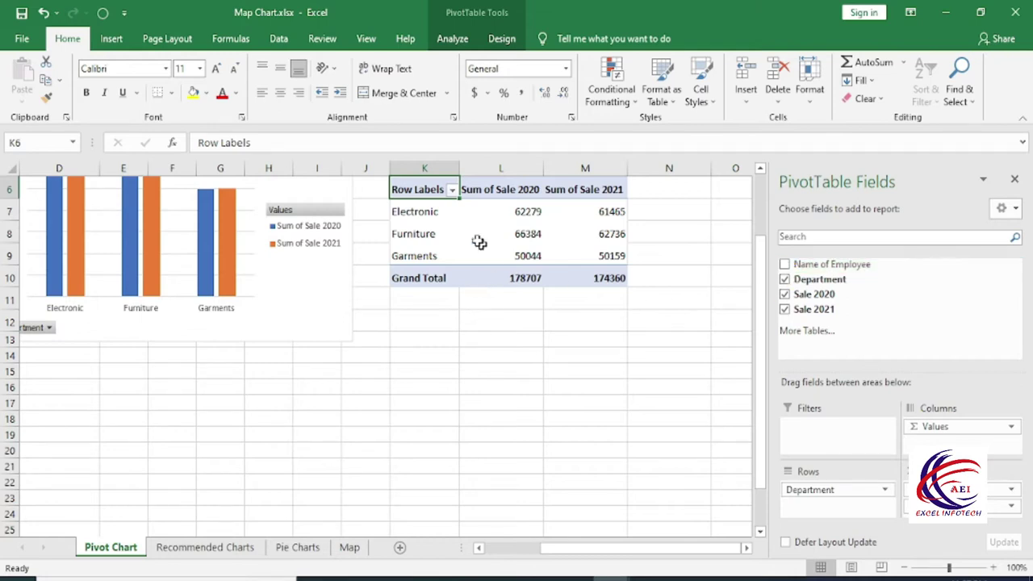
click(421, 211)
click(520, 212)
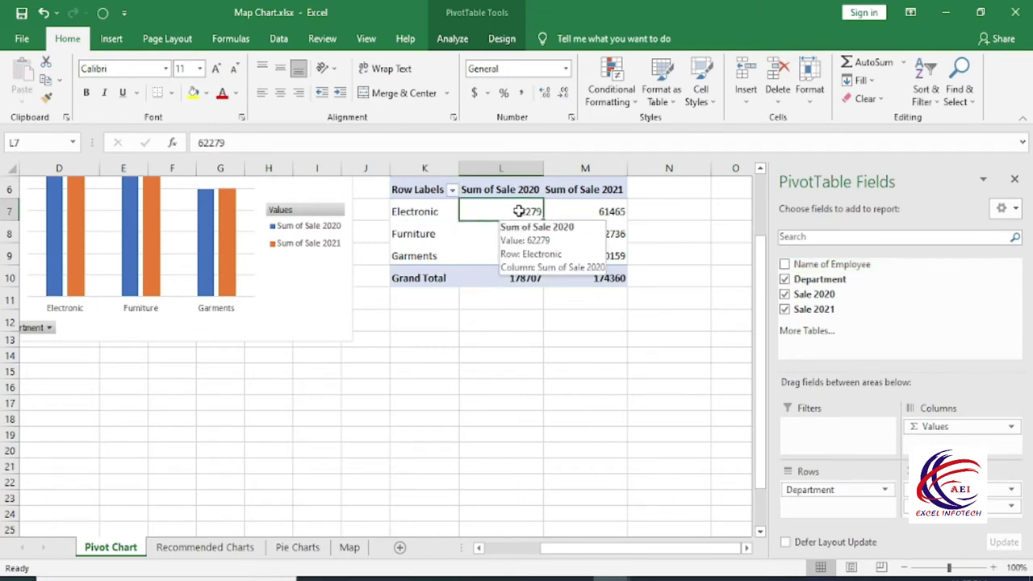
click(422, 236)
click(512, 233)
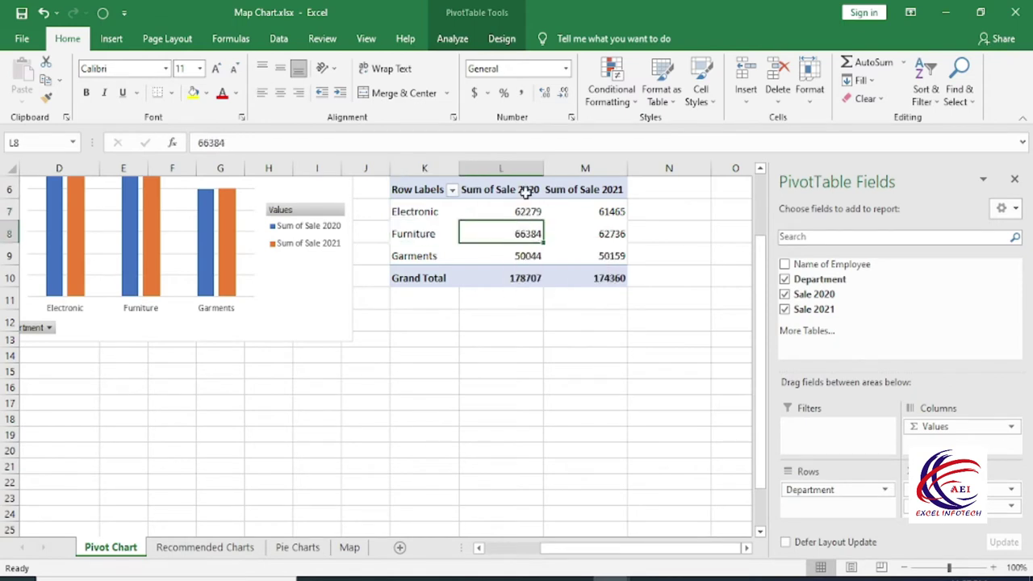
click(414, 257)
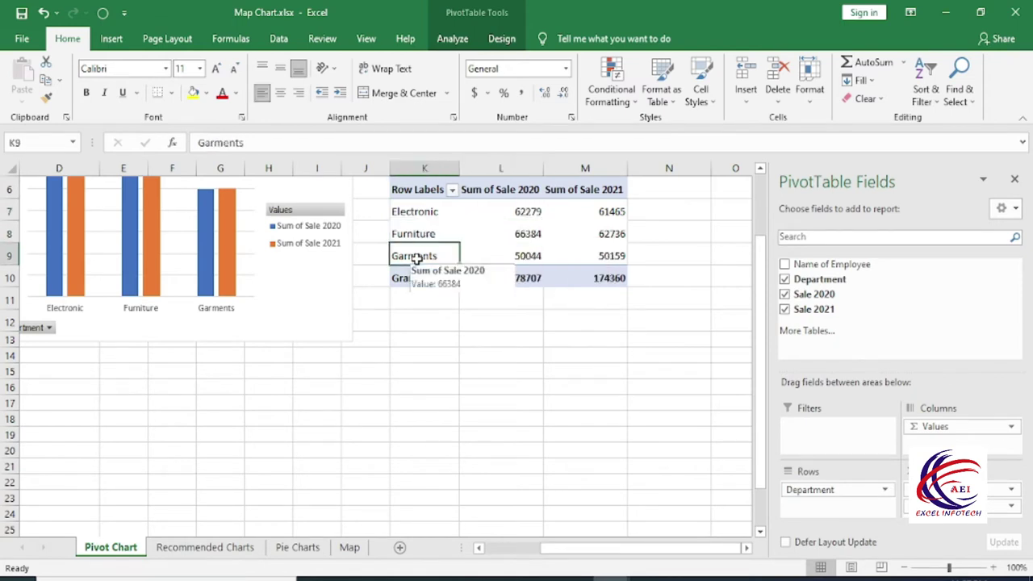
click(523, 256)
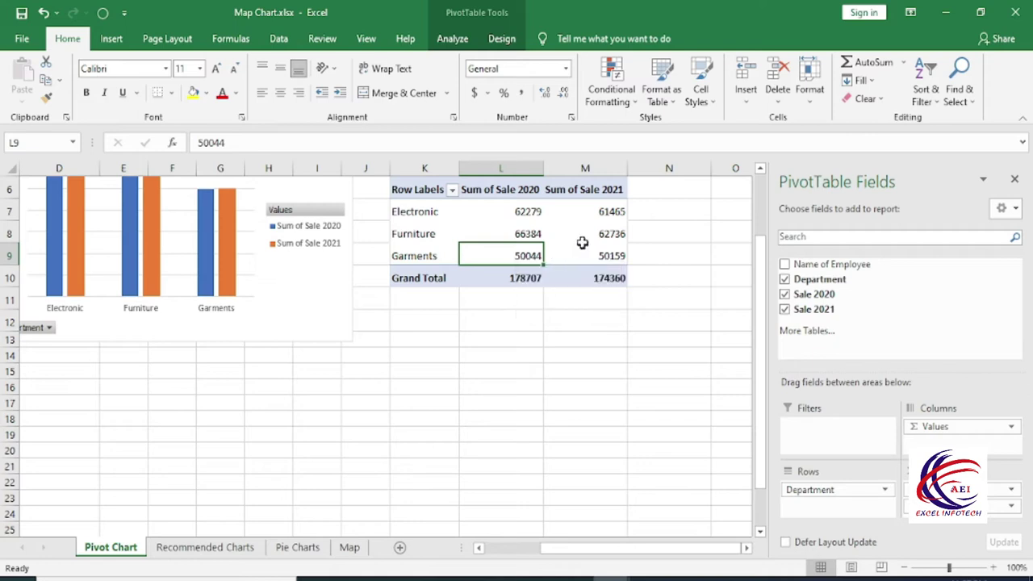
drag(603, 210, 605, 252)
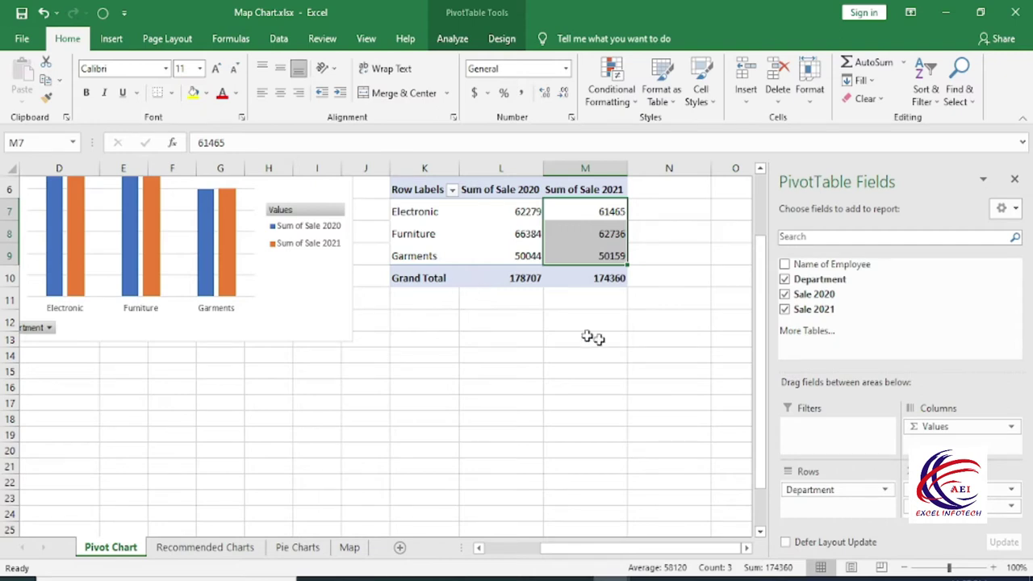
Add Name of Employee as a second row level under each department
click(785, 265)
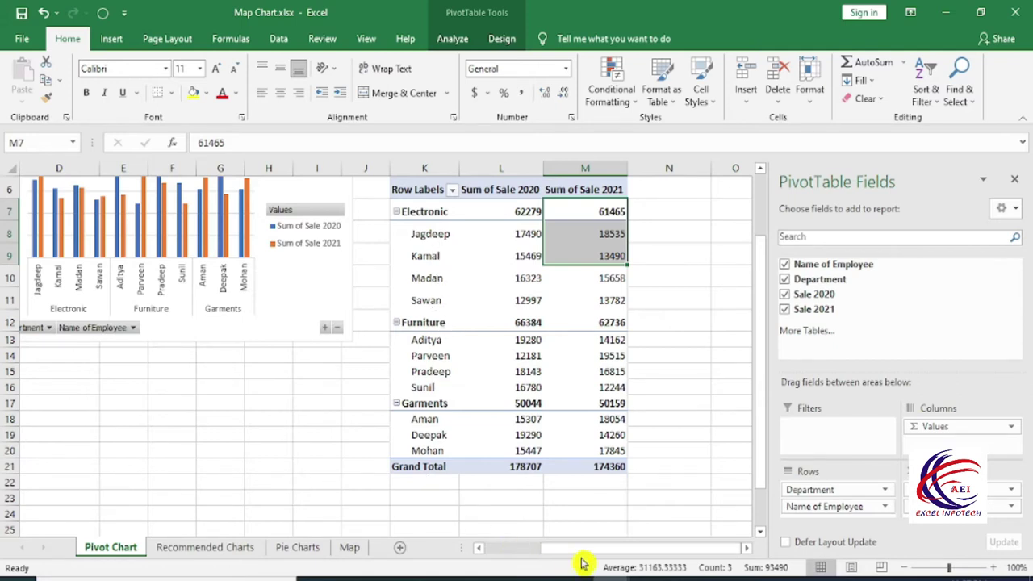
drag(577, 555, 519, 556)
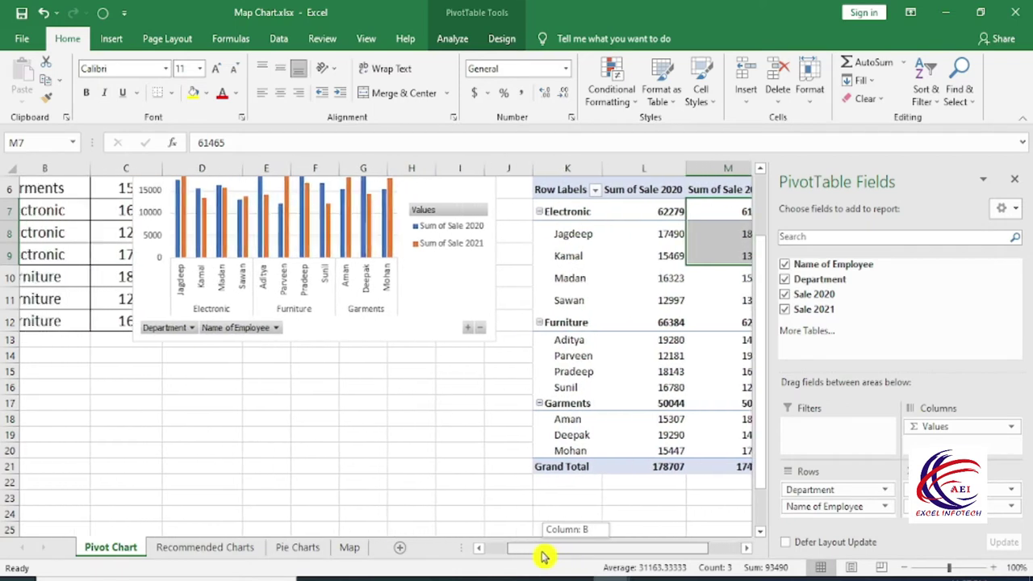
scroll(753, 242, up, 2)
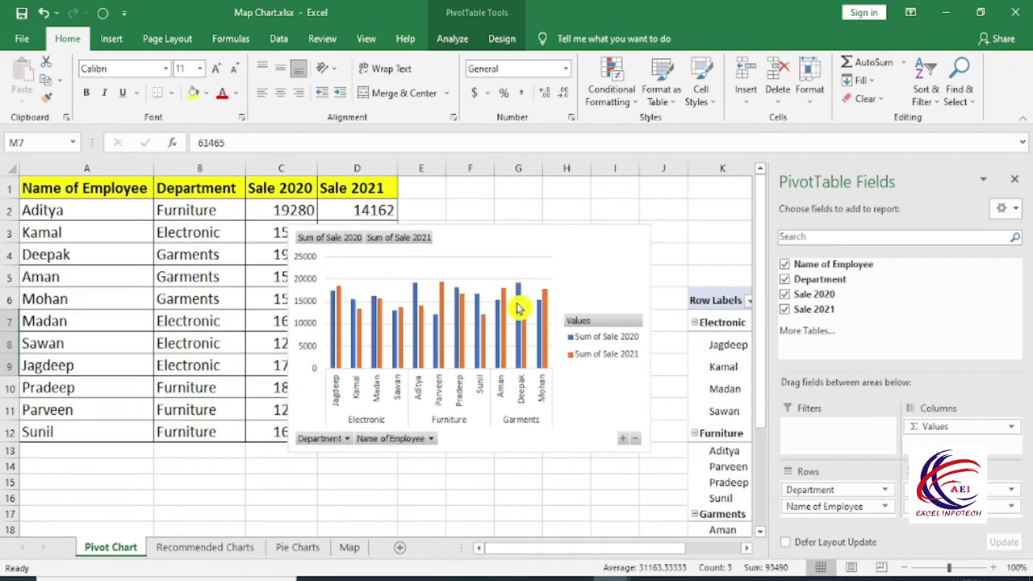
Drop the employee level so only Electronic, Furniture and Garments totals remain, and select the chart
click(784, 279)
click(784, 279)
click(784, 264)
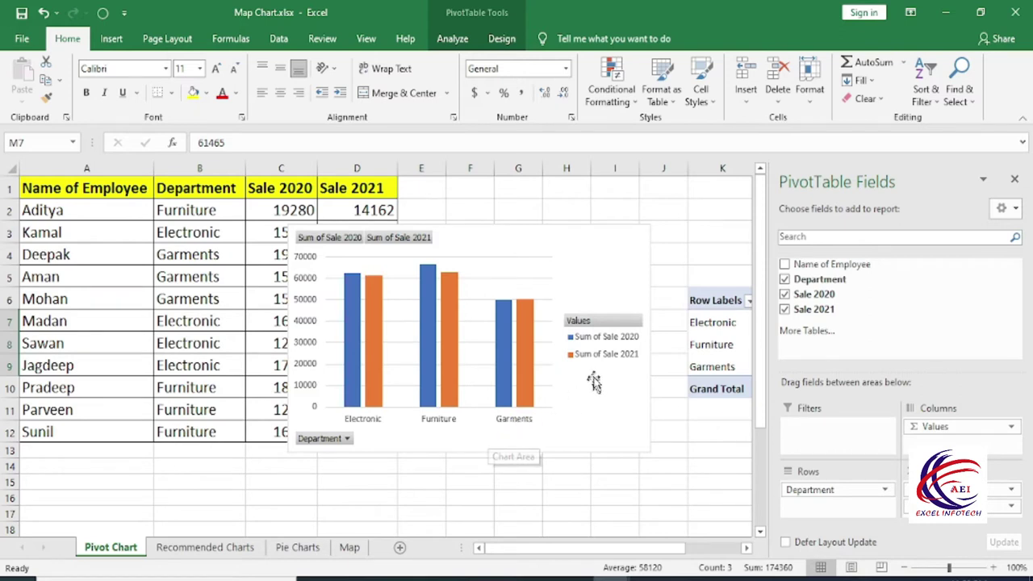
click(355, 326)
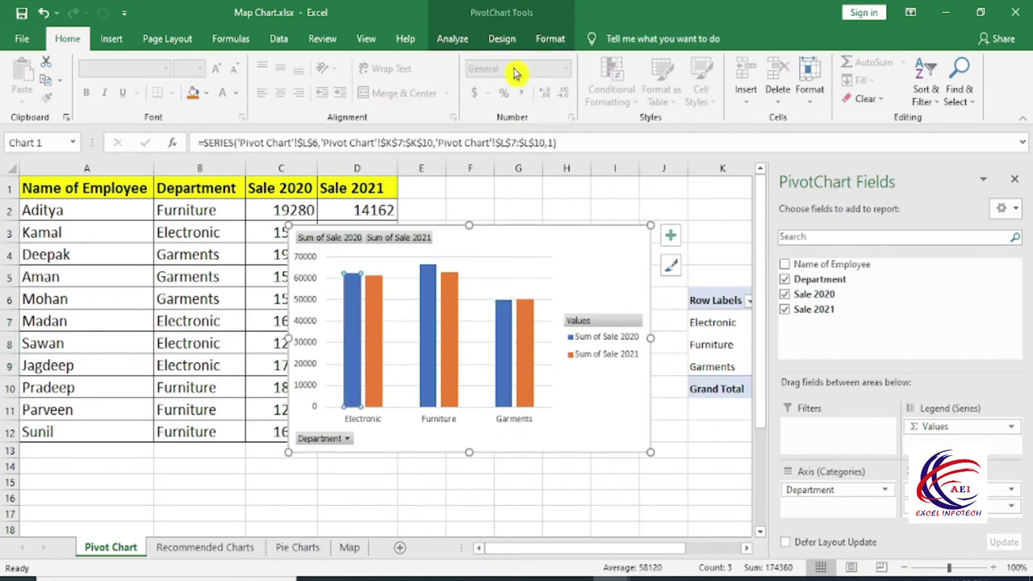
click(510, 16)
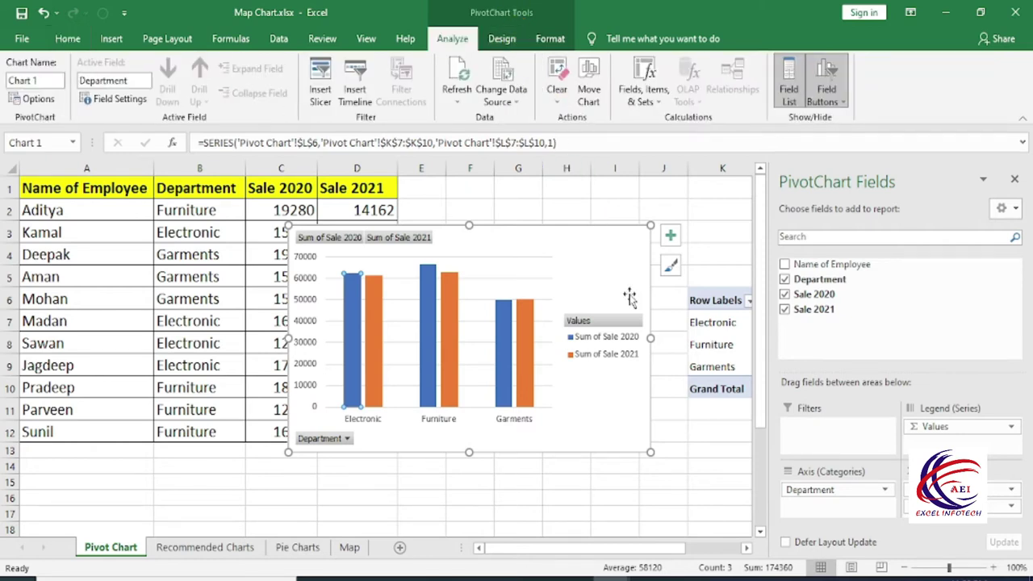
Insert a Department slicer and place it beside the chart over columns A–C
click(320, 77)
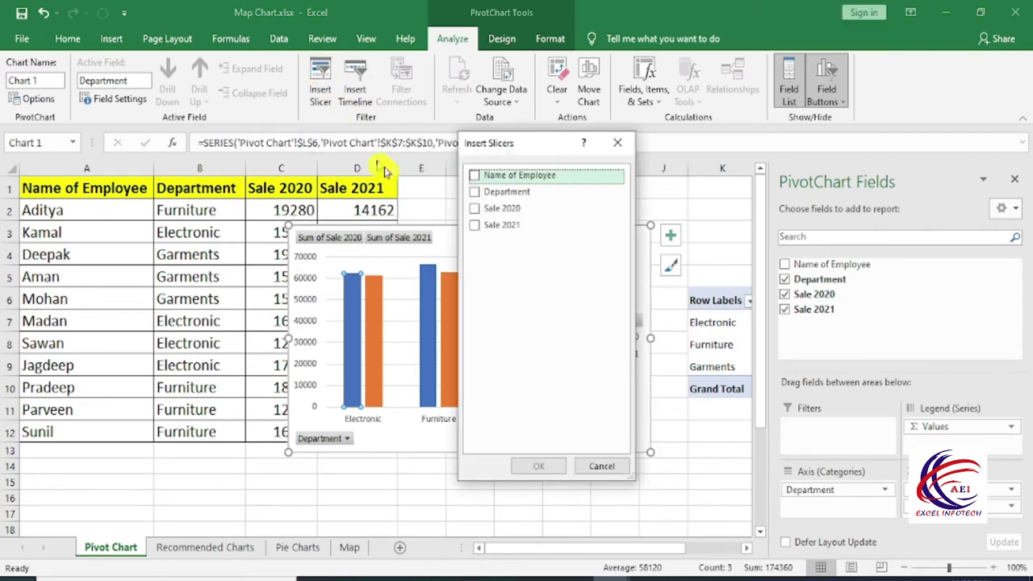
mouse_move(510, 153)
mouse_down()
mouse_move(422, 191)
mouse_move(159, 226)
mouse_up()
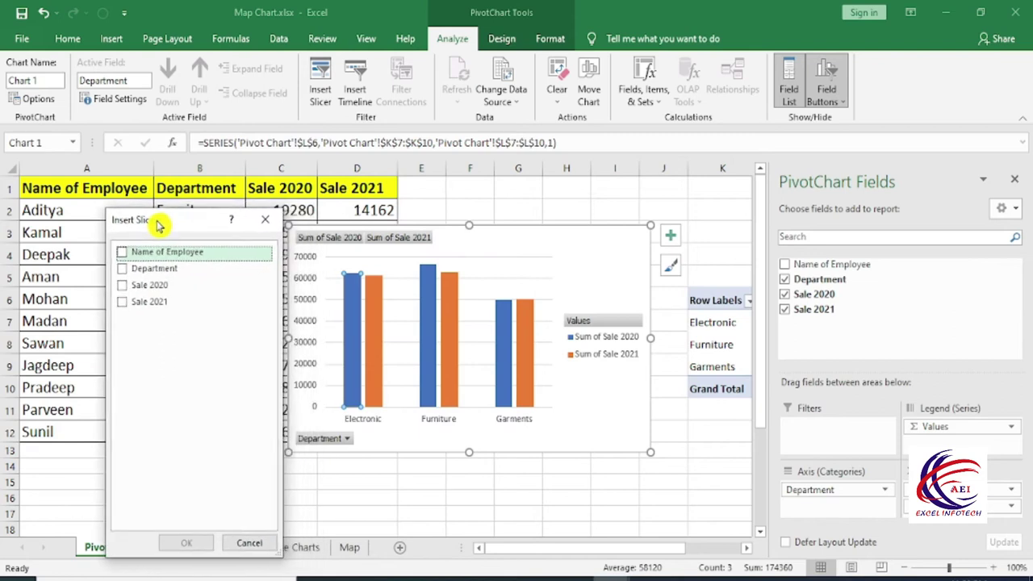
click(122, 271)
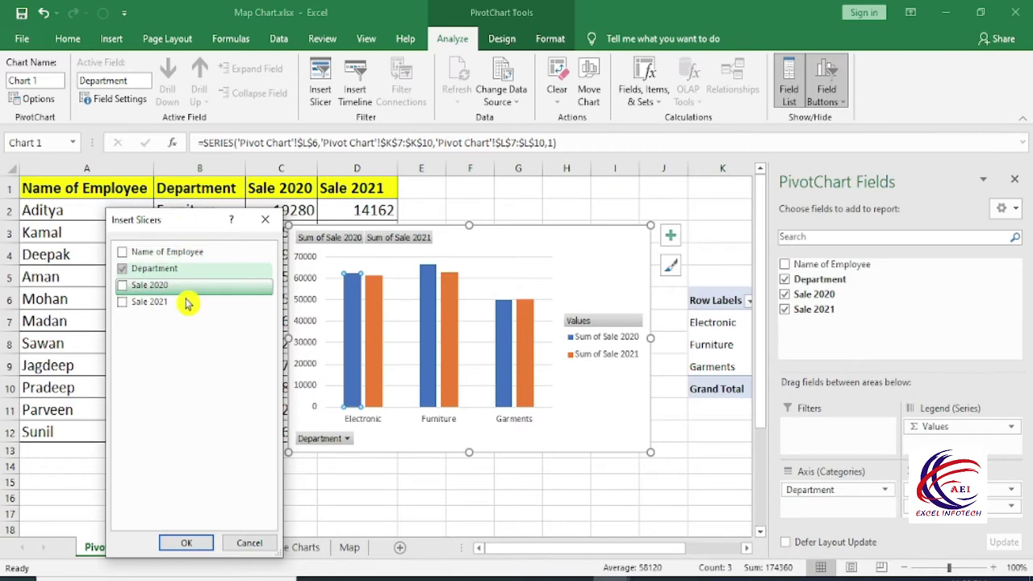
click(191, 543)
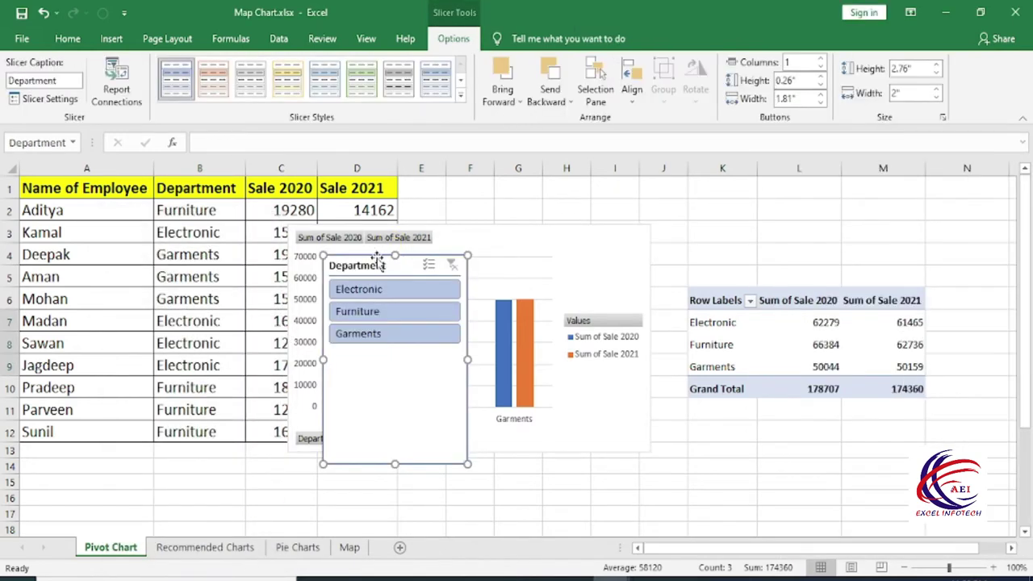
drag(378, 258, 168, 247)
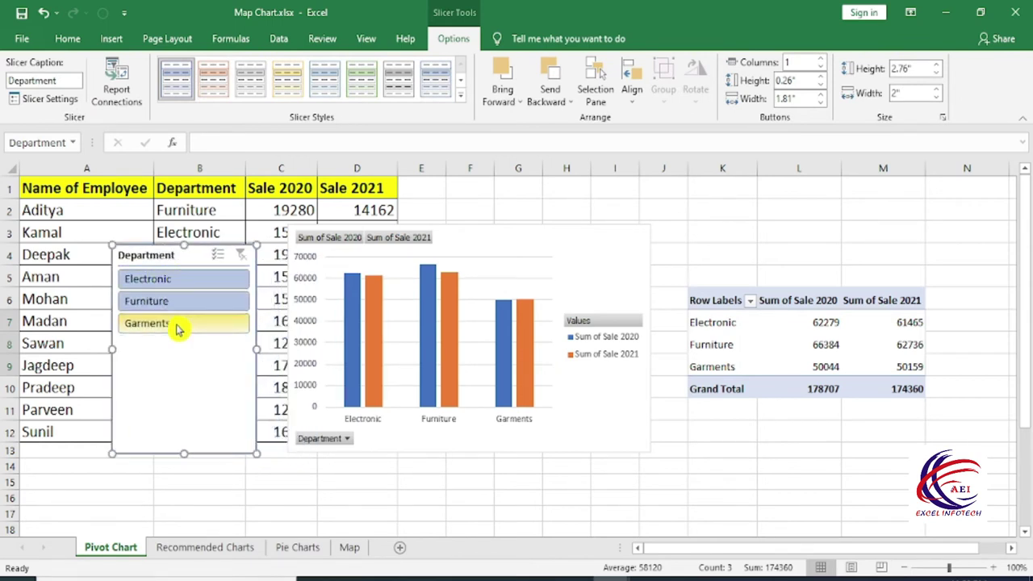
Filter the chart to Electronic, Furniture, then Garments, and finally clear the slicer filter
click(179, 280)
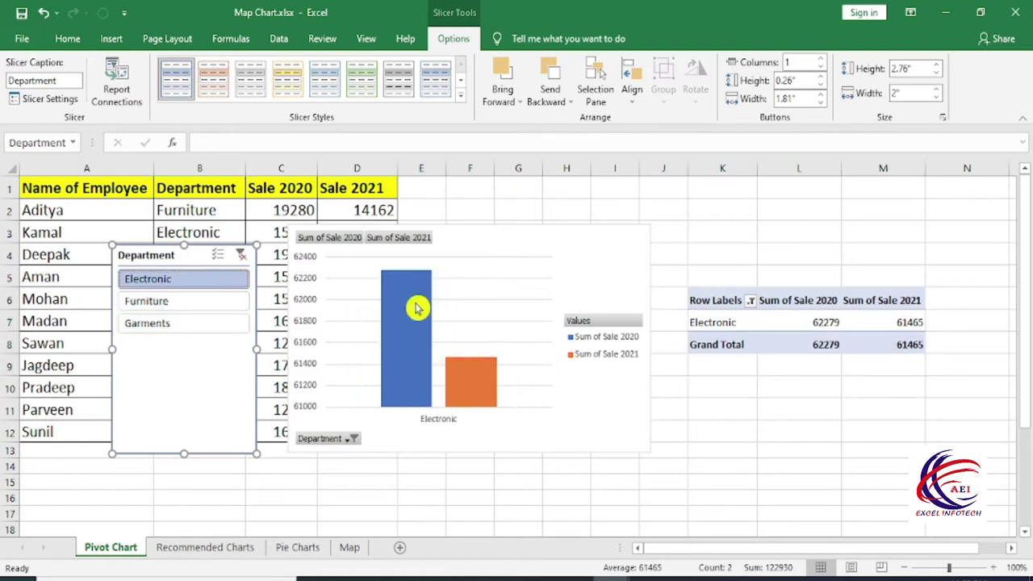
click(192, 303)
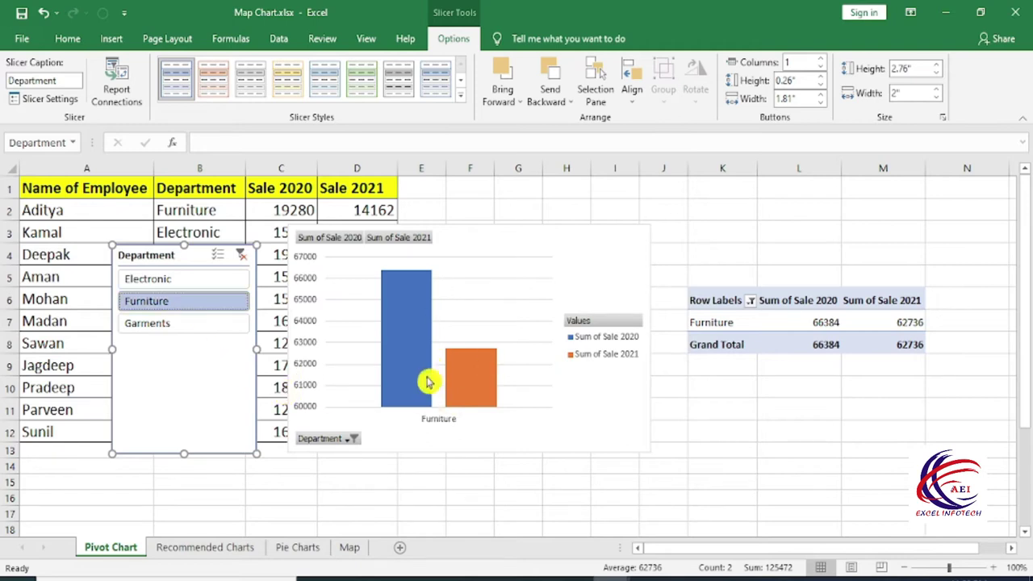
click(191, 324)
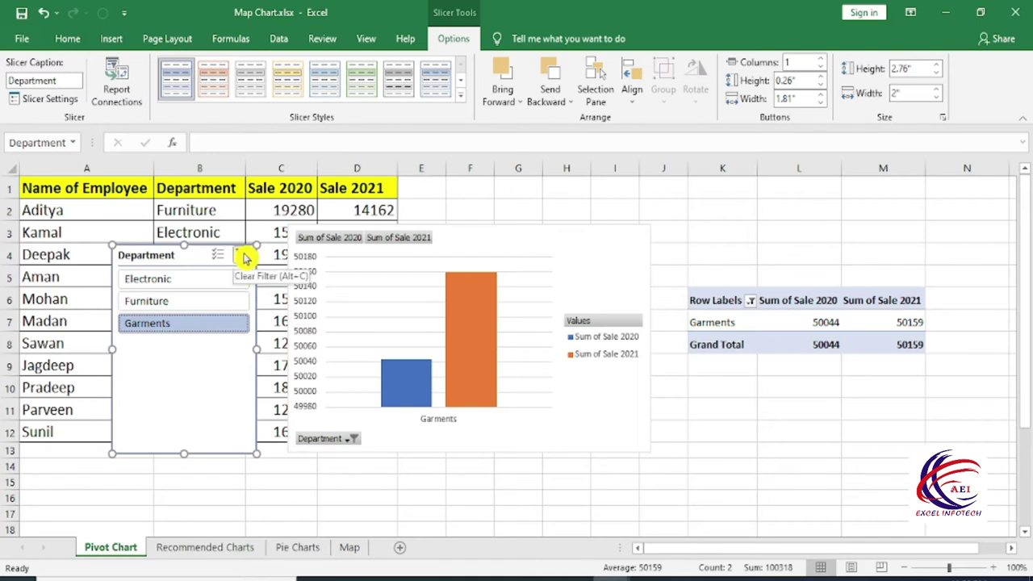
click(246, 256)
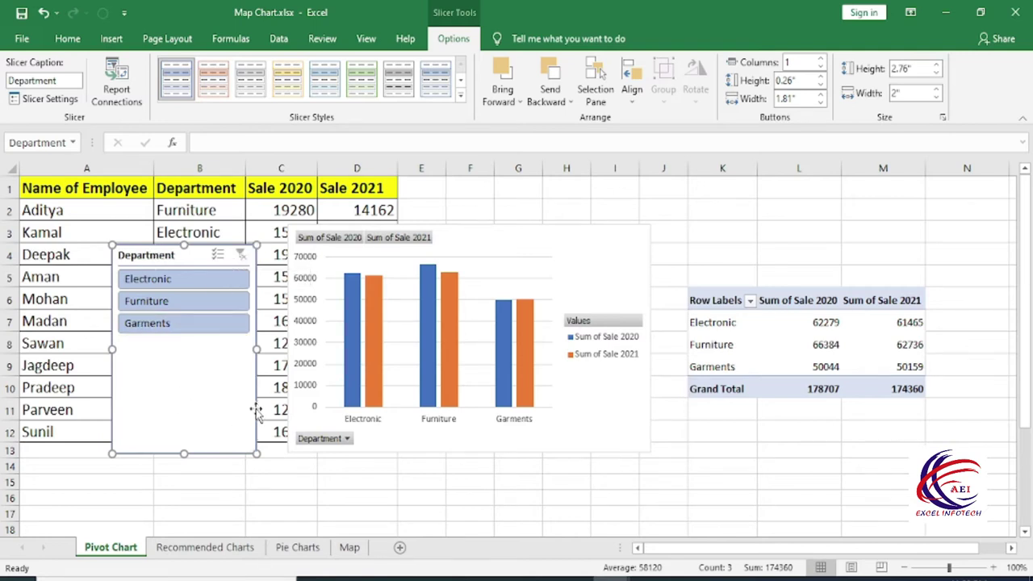
key(Escape)
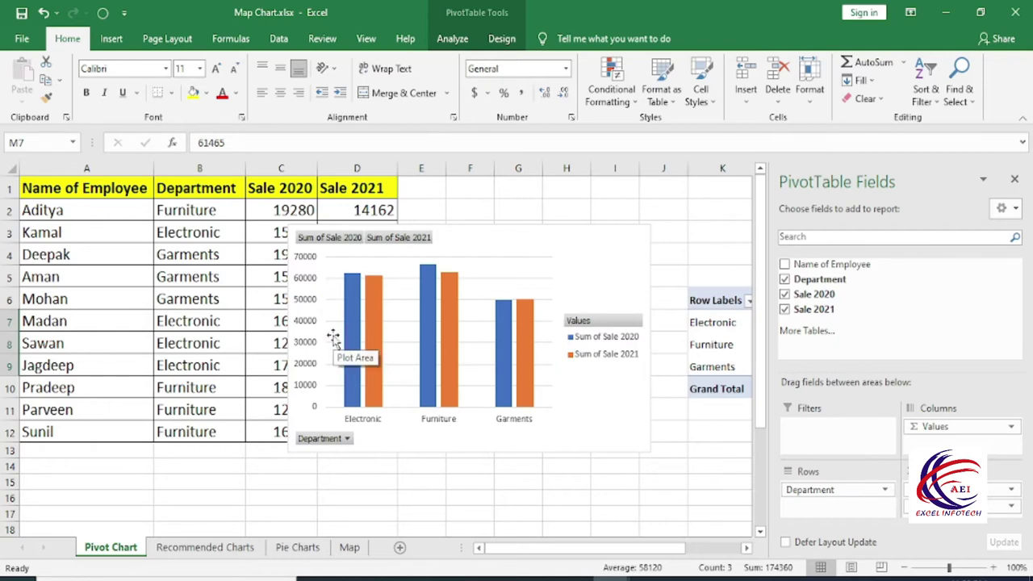
Switch to the Recommended Charts sheet and select its employee sales table A1:D12
click(117, 38)
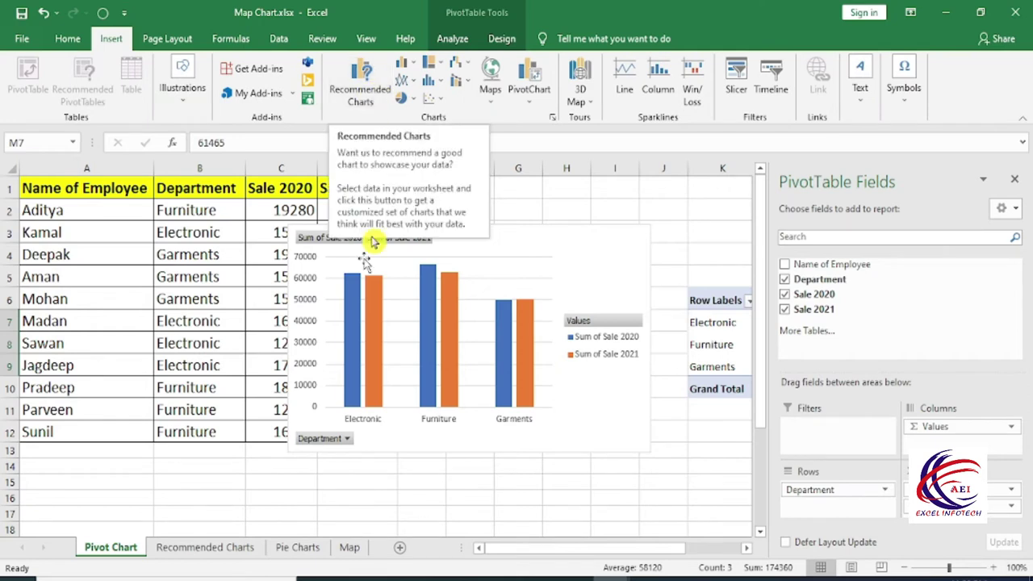
click(205, 548)
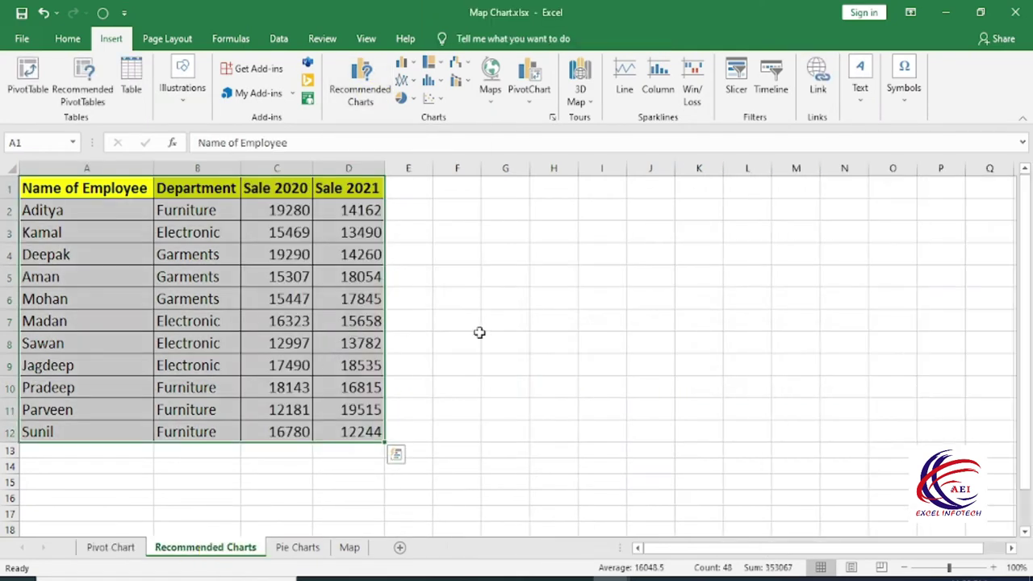
click(489, 325)
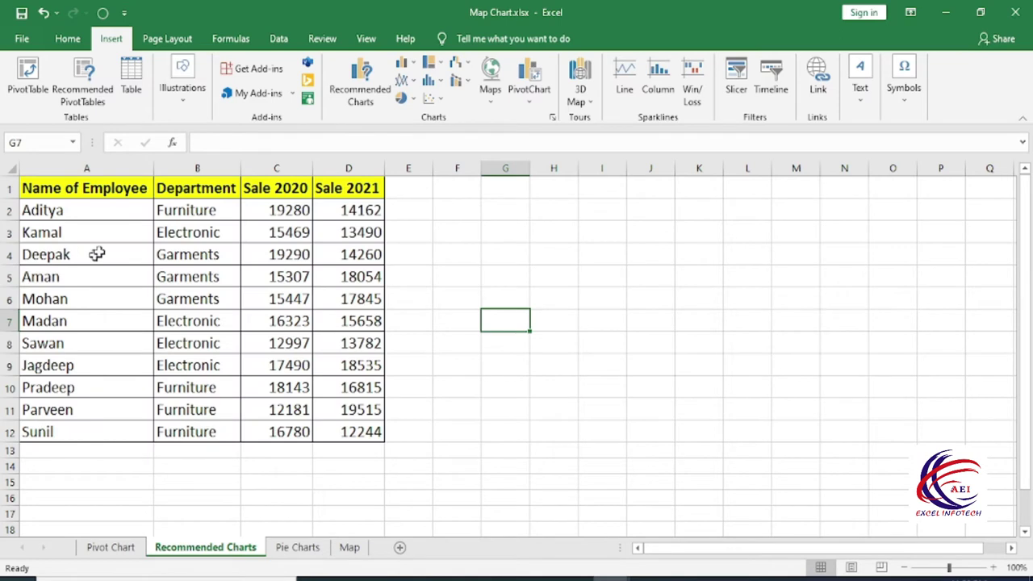
mouse_move(53, 187)
mouse_down()
mouse_move(303, 347)
mouse_move(355, 426)
mouse_up()
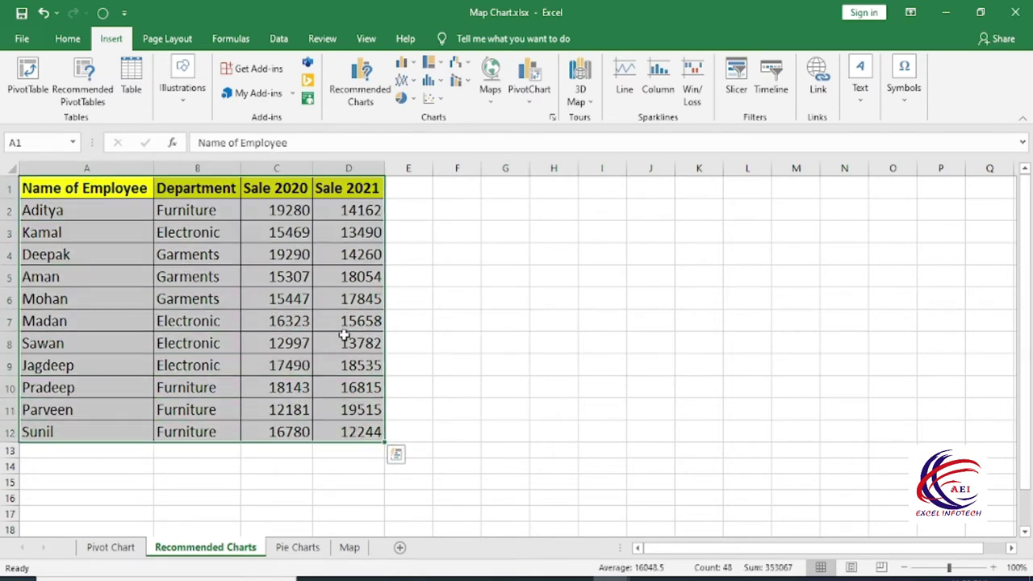
Insert a Stacked Column chart of Sale 2020 and Sale 2021 per employee from Recommended Charts
click(374, 92)
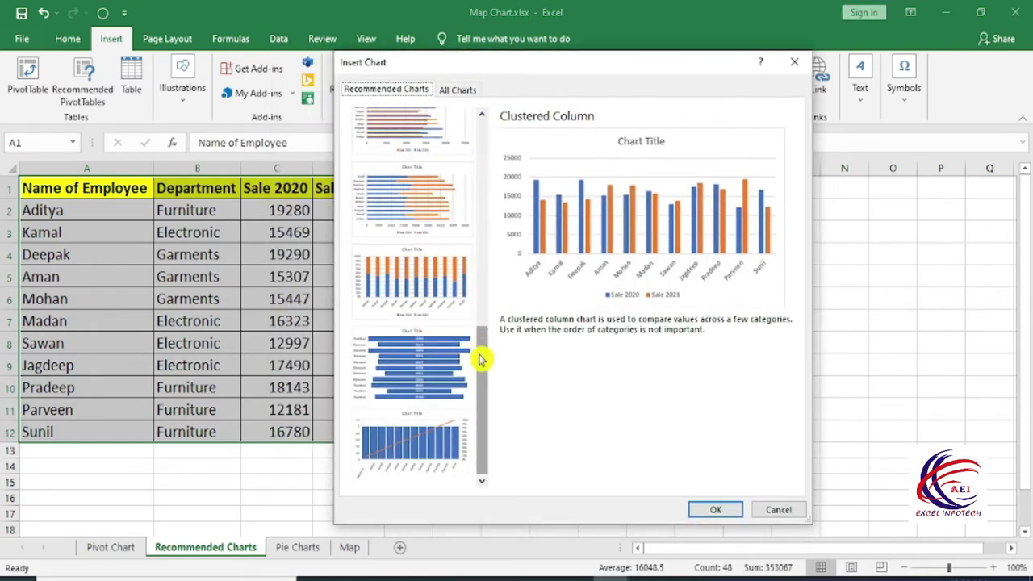
drag(480, 359, 488, 158)
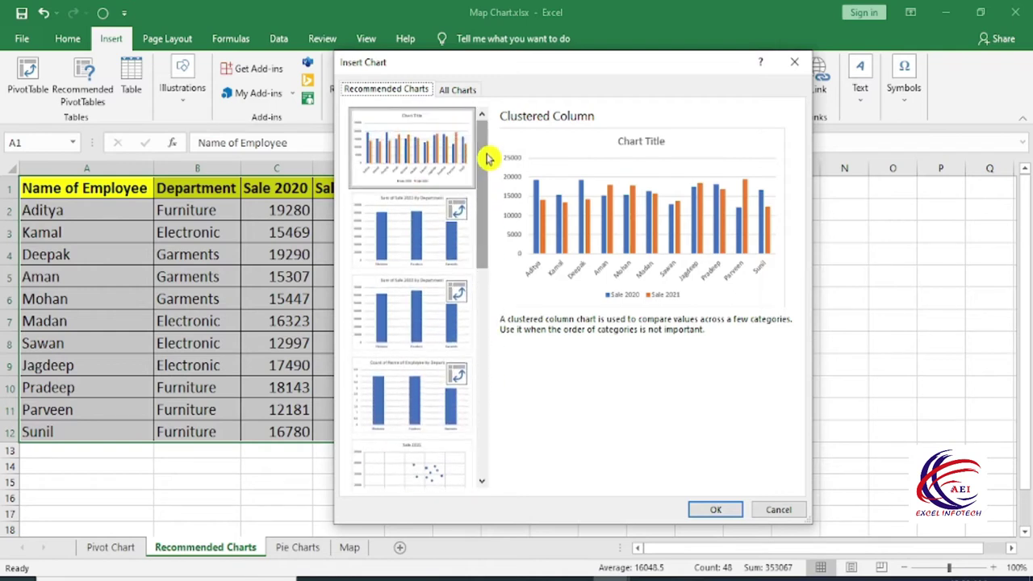
click(415, 233)
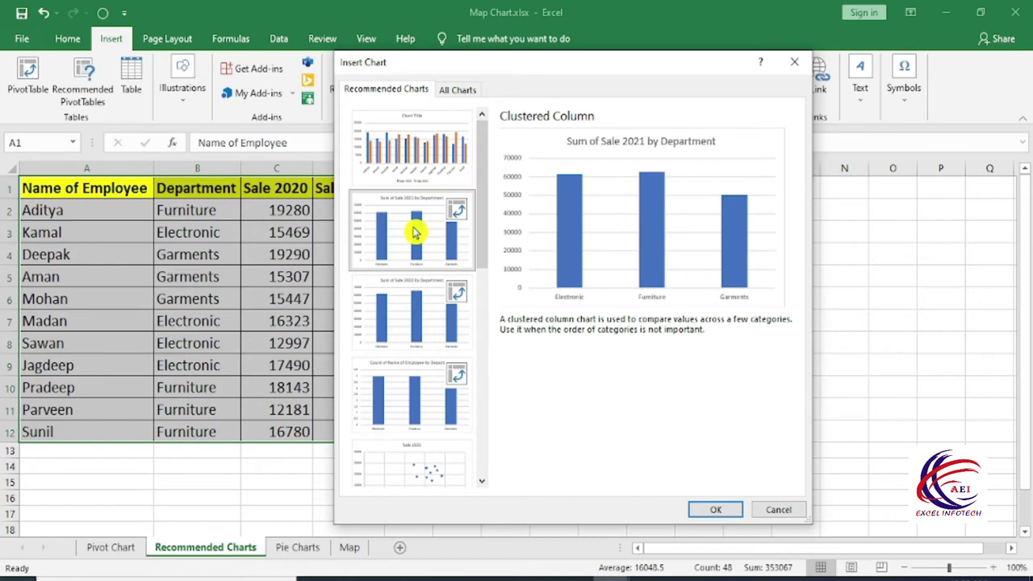
drag(482, 238, 490, 380)
click(414, 283)
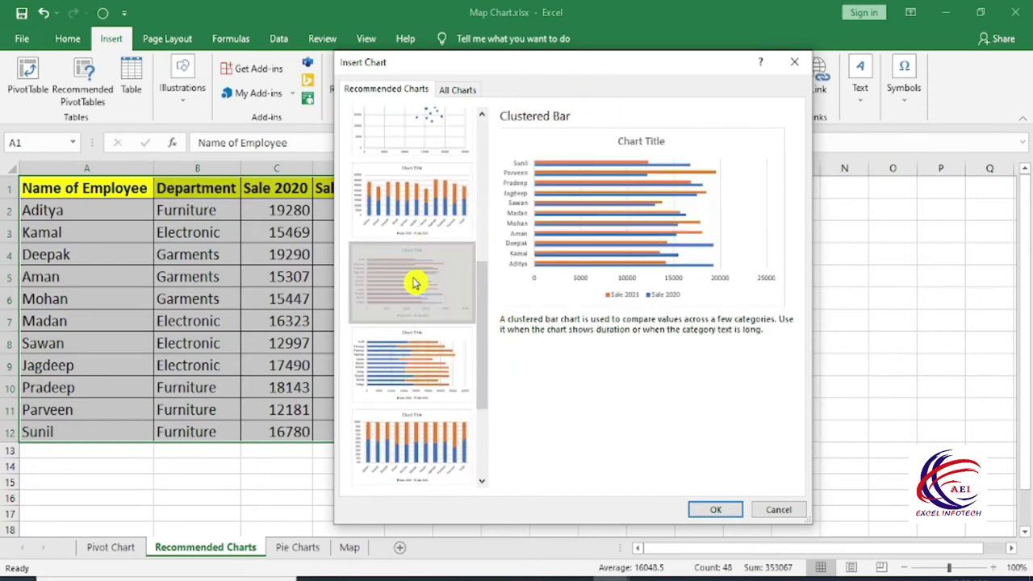
click(426, 208)
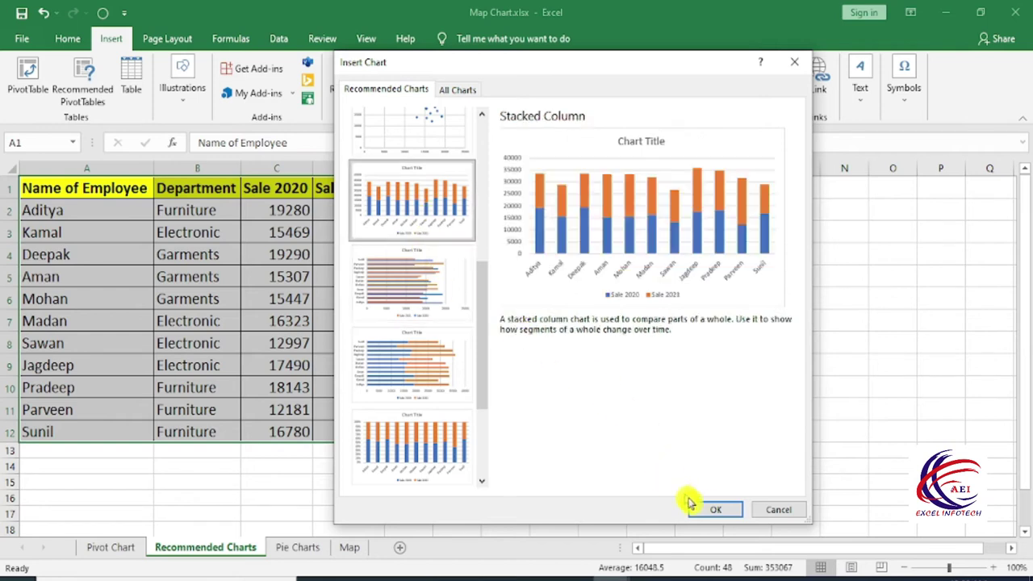
click(728, 510)
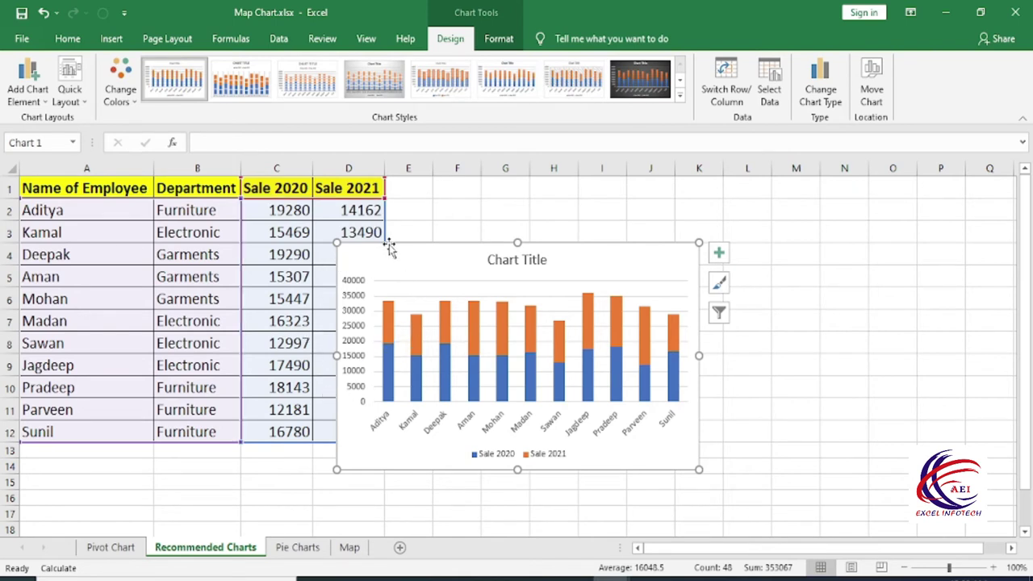
Move the stacked chart right of the table and add Series Lines between the stacked columns
drag(388, 241, 494, 216)
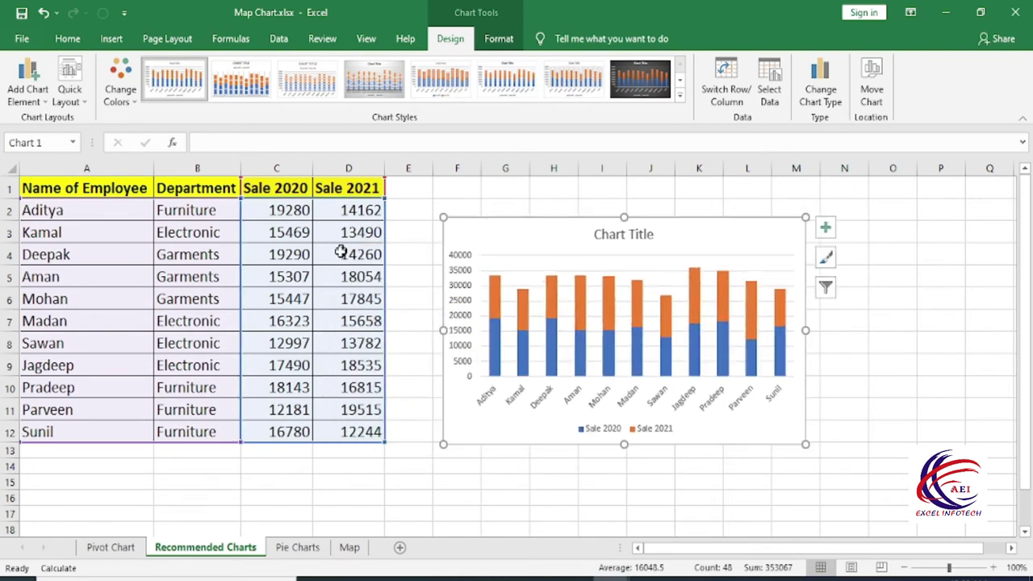
click(463, 266)
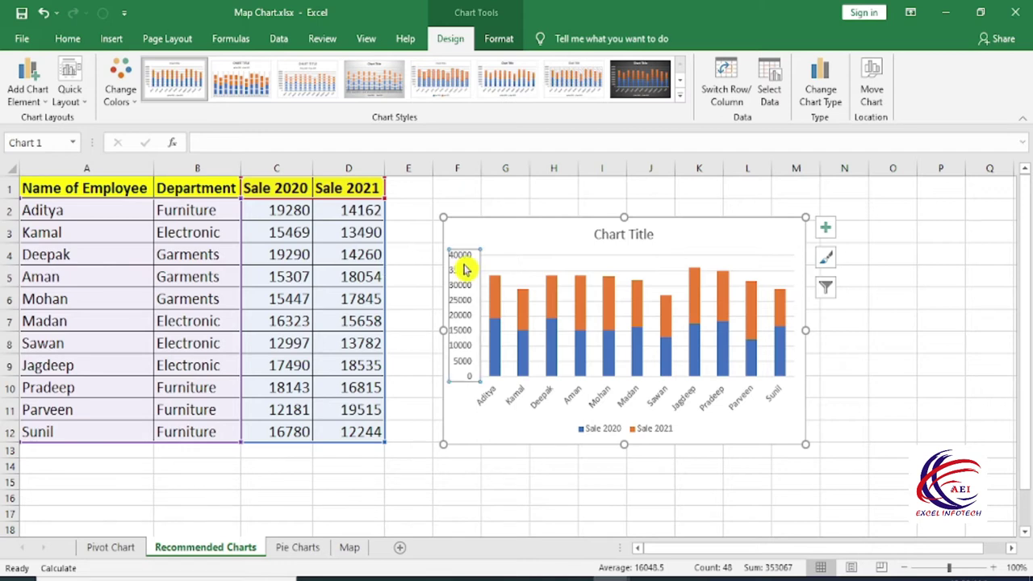
click(606, 271)
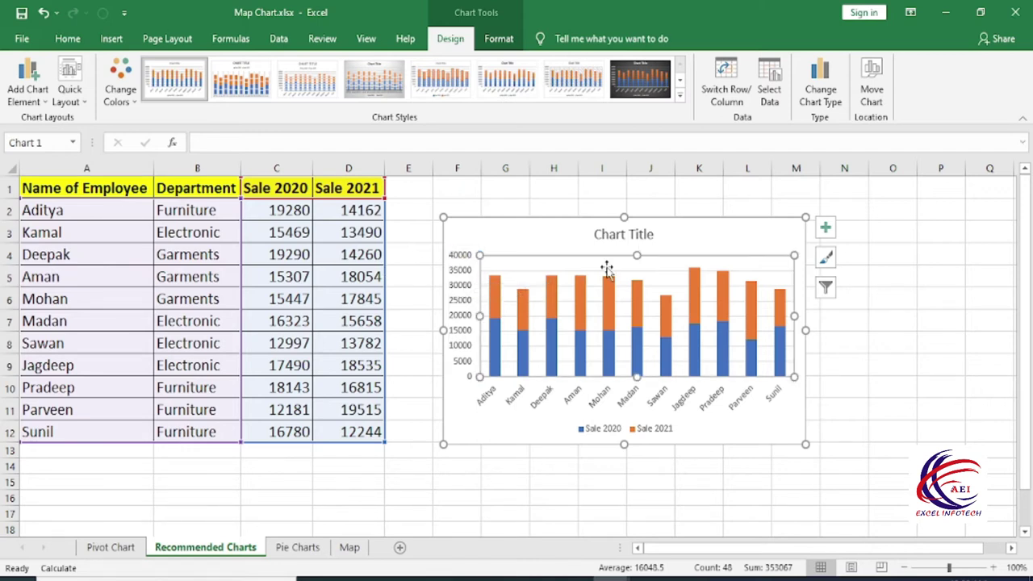
click(36, 103)
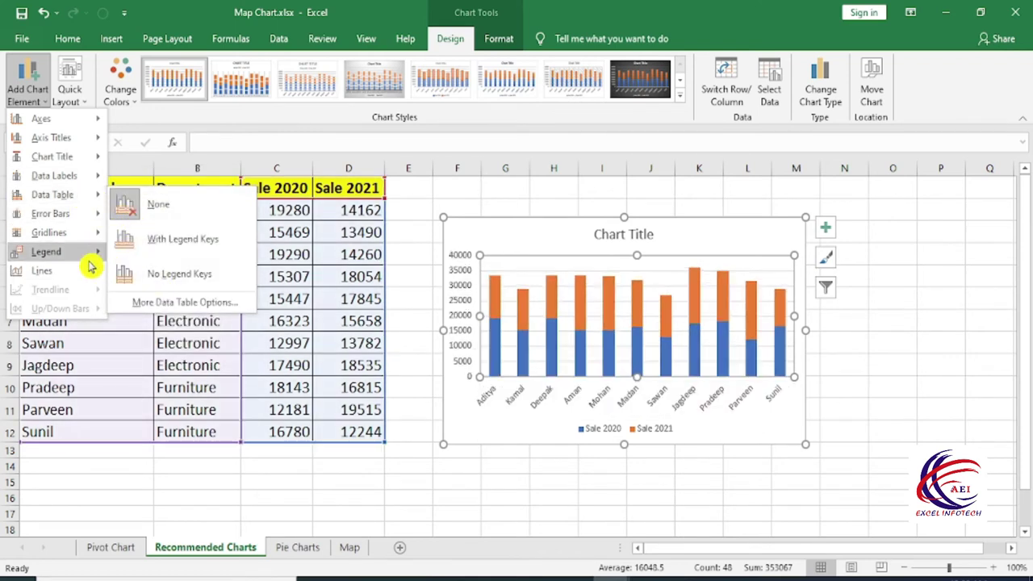
mouse_move(53, 270)
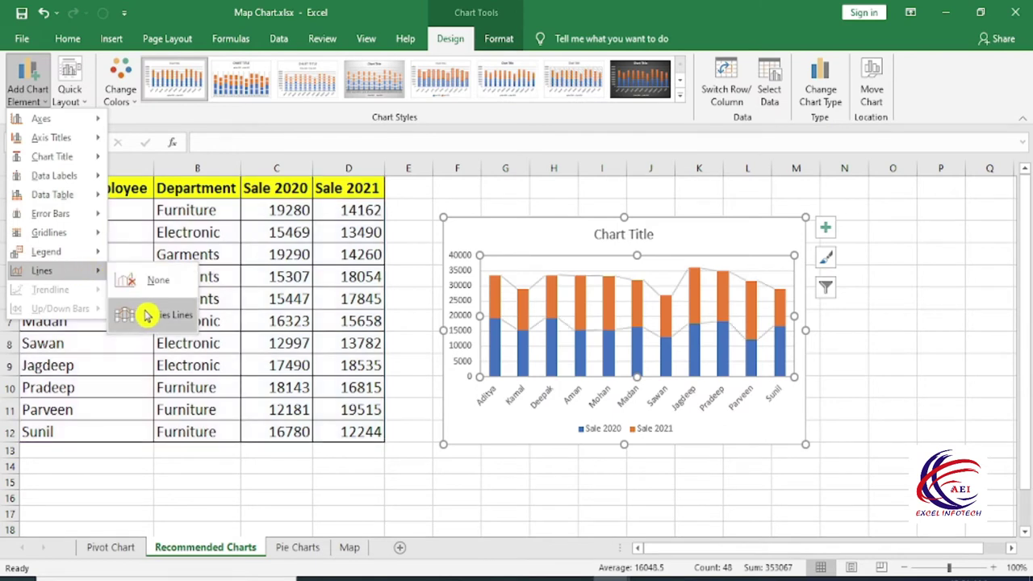
click(147, 315)
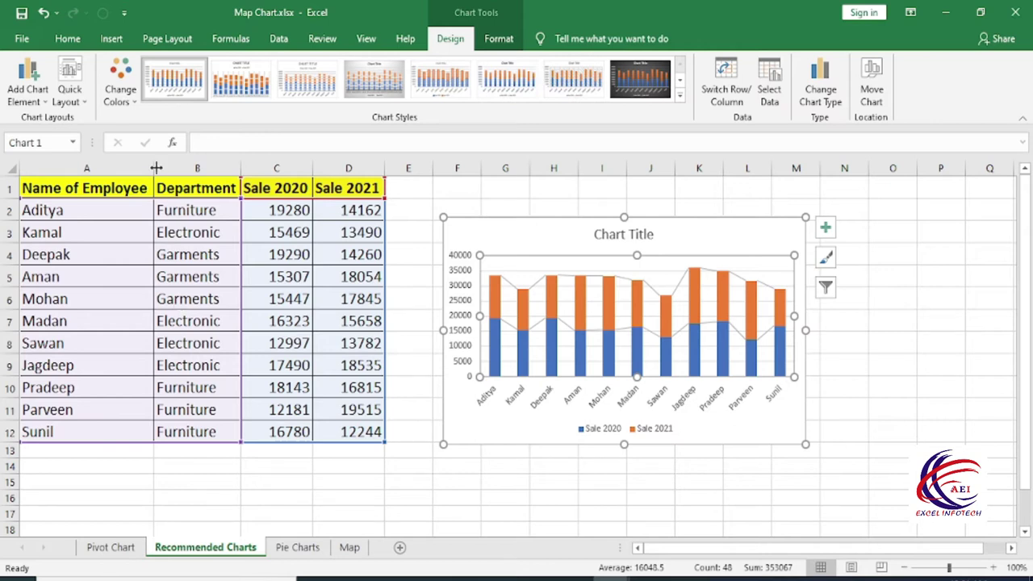
Try the data-table Quick Layout 5, undo it, and apply the dark chart style instead
click(78, 103)
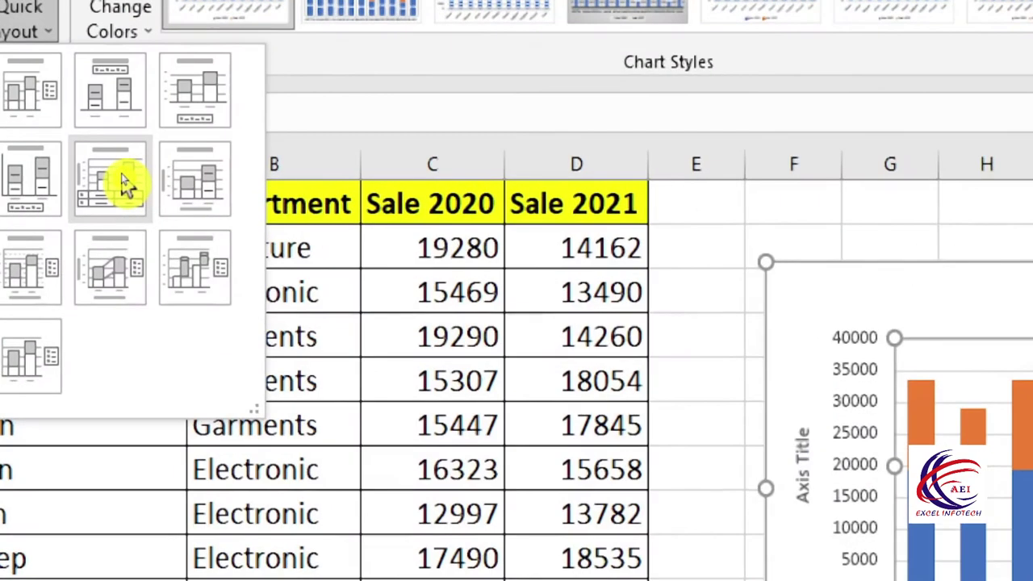
click(122, 179)
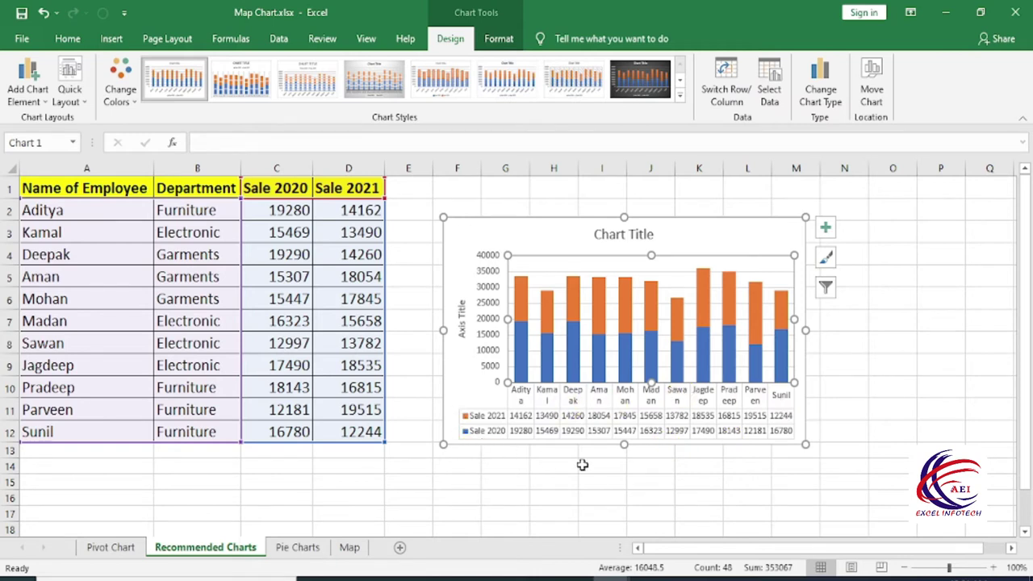
key(ctrl+z)
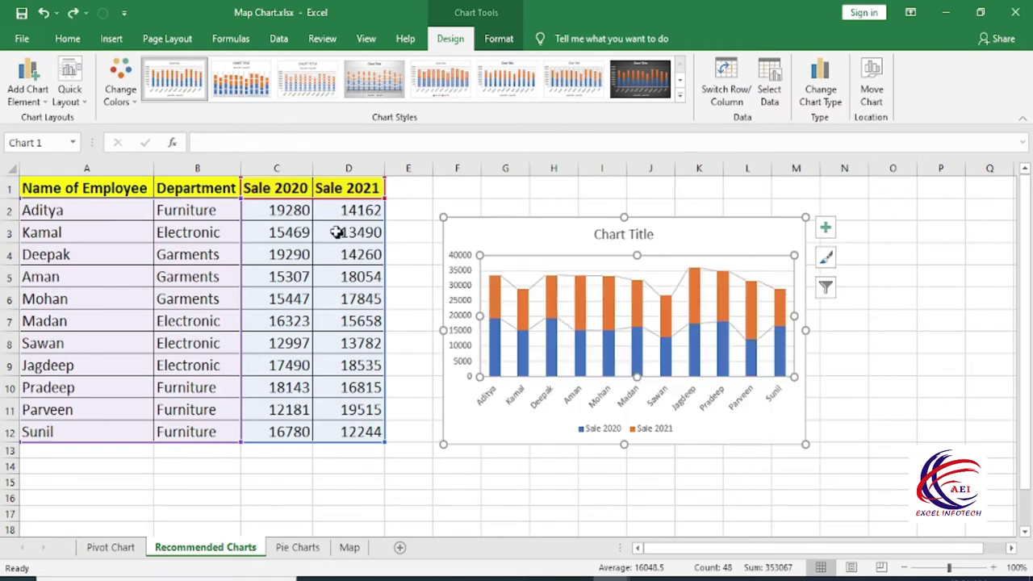
click(682, 95)
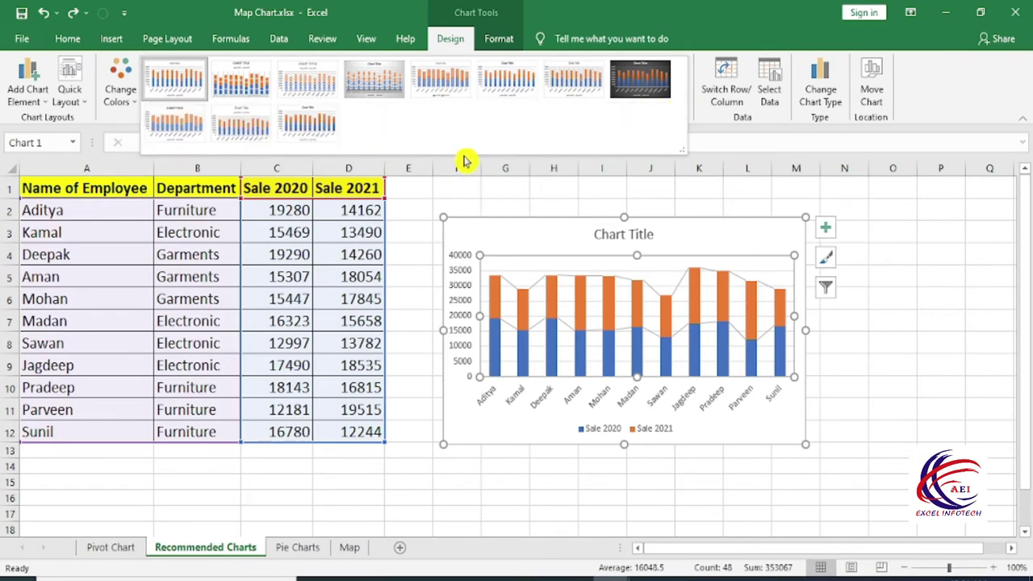
click(640, 85)
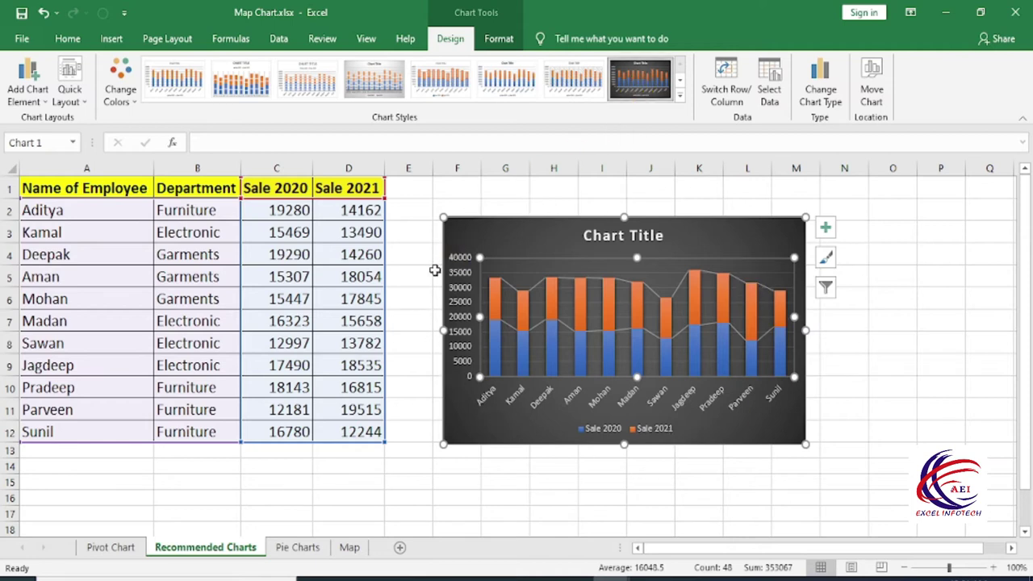
click(127, 101)
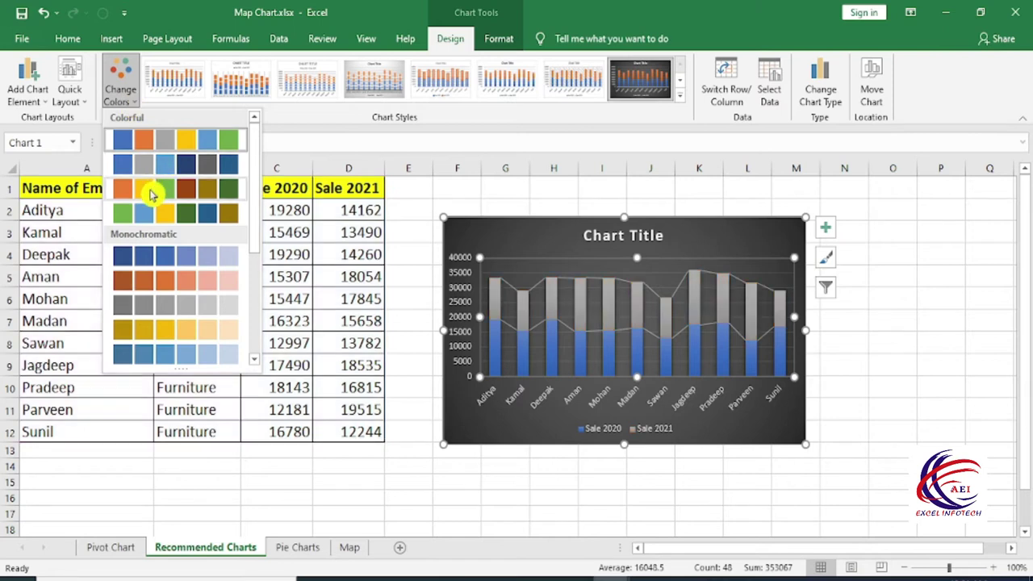
Apply the grey monochromatic palette and switch rows/columns twice, leaving employee names on the axis
click(208, 301)
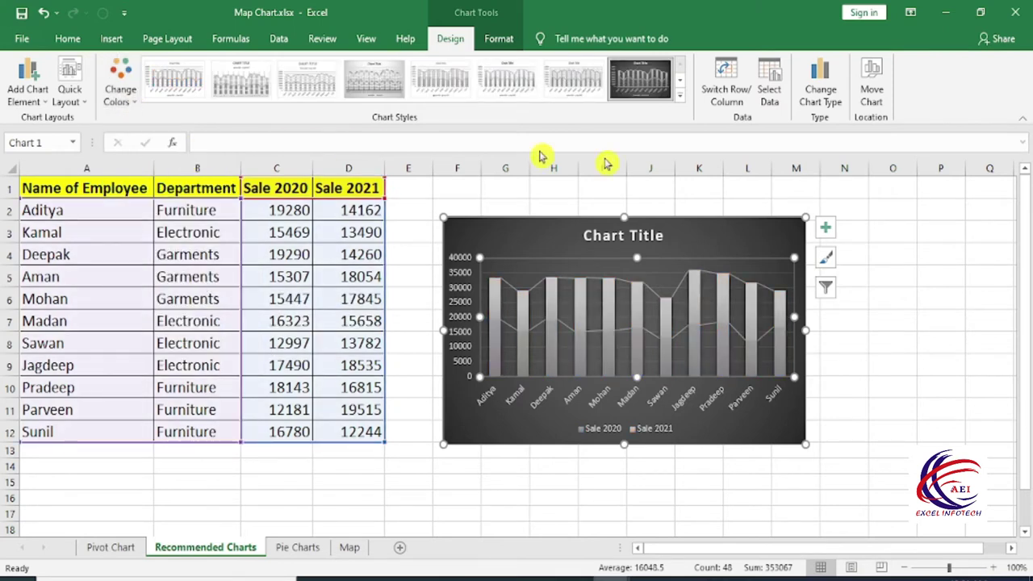
click(741, 88)
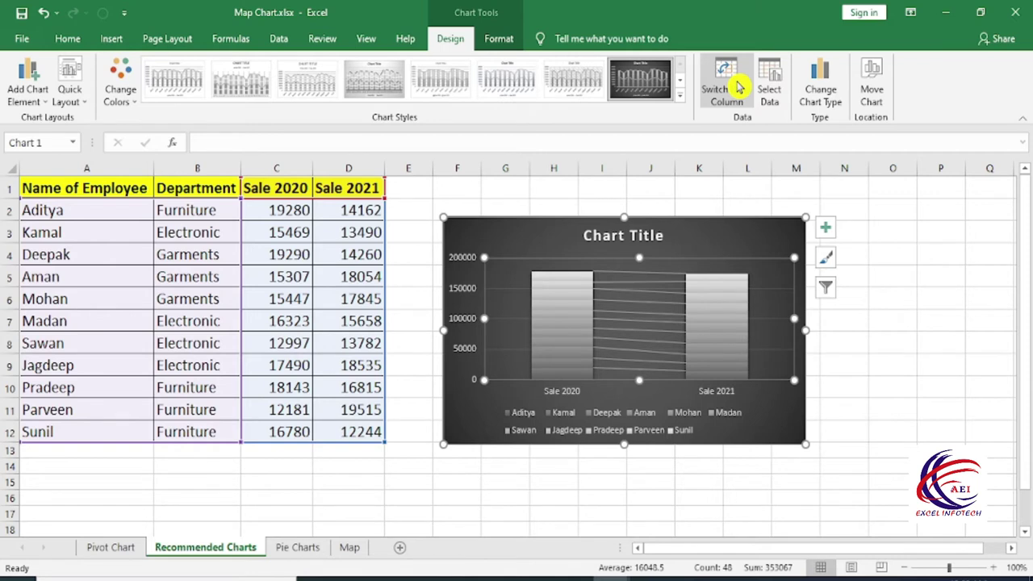
click(731, 90)
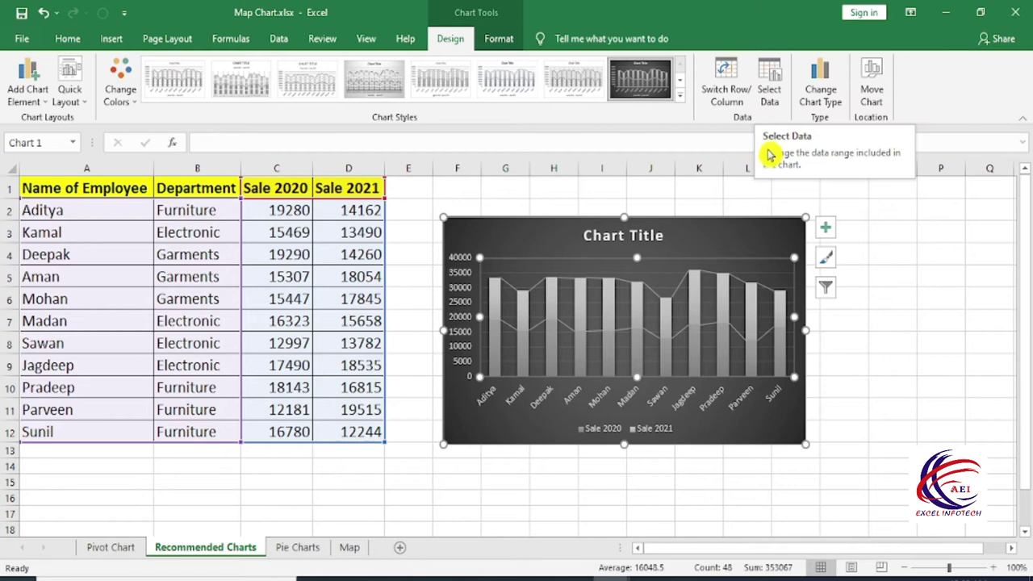
Reset the chart data range to A1:C12 so only Sale 2020 is plotted
click(769, 81)
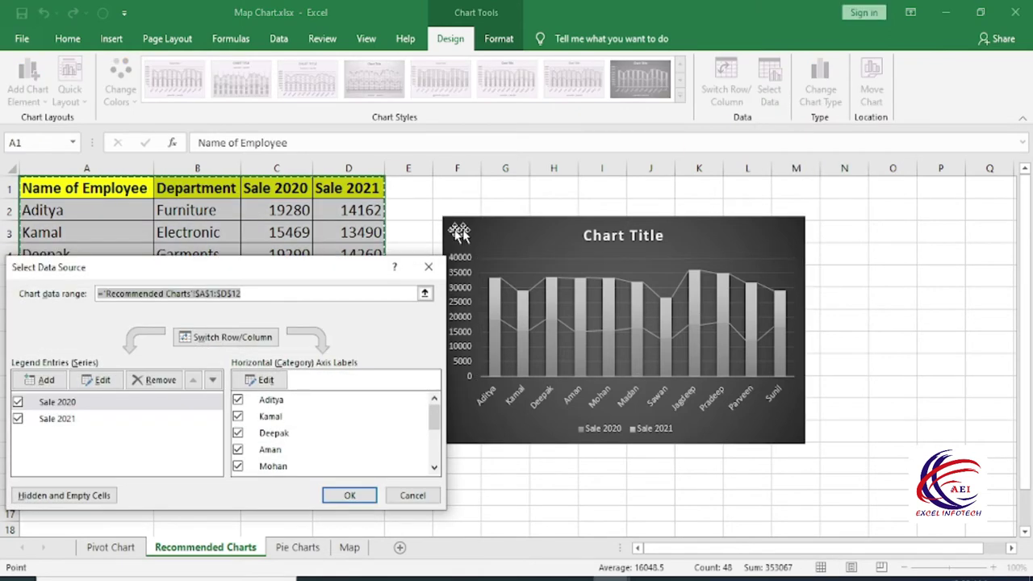
drag(277, 271, 525, 218)
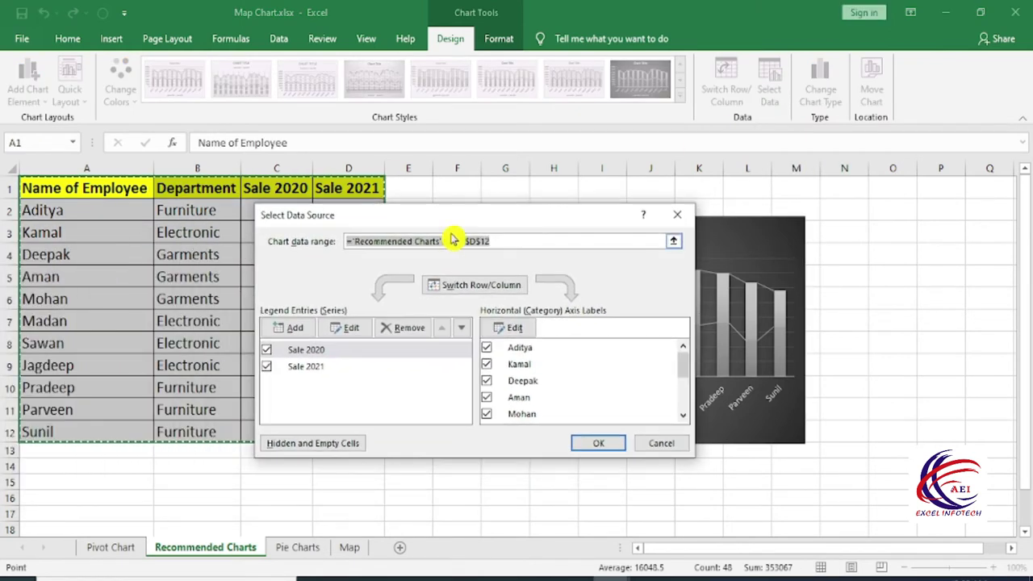
drag(439, 218, 637, 252)
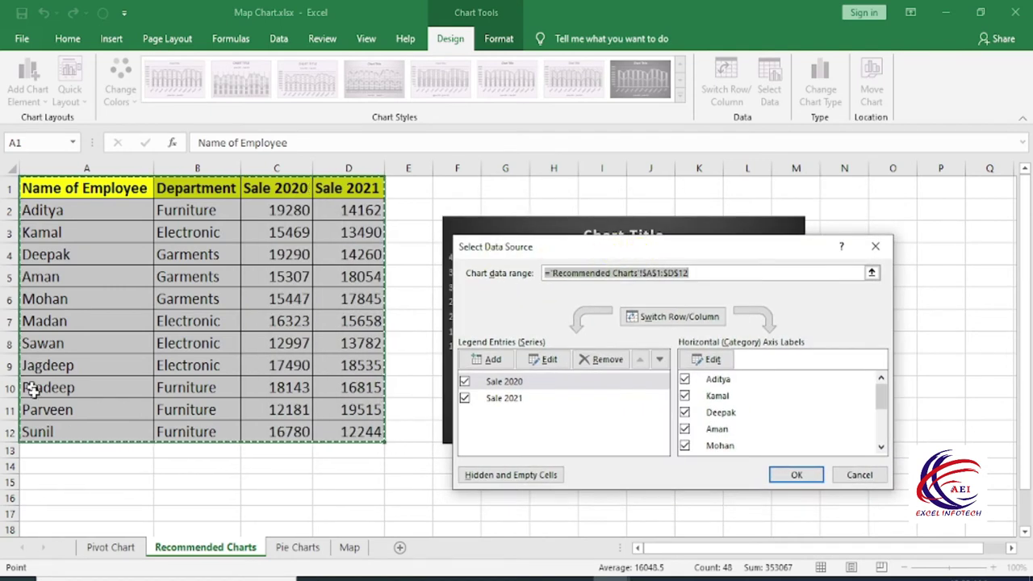
mouse_move(30, 188)
mouse_down()
mouse_move(276, 413)
mouse_move(276, 433)
mouse_up()
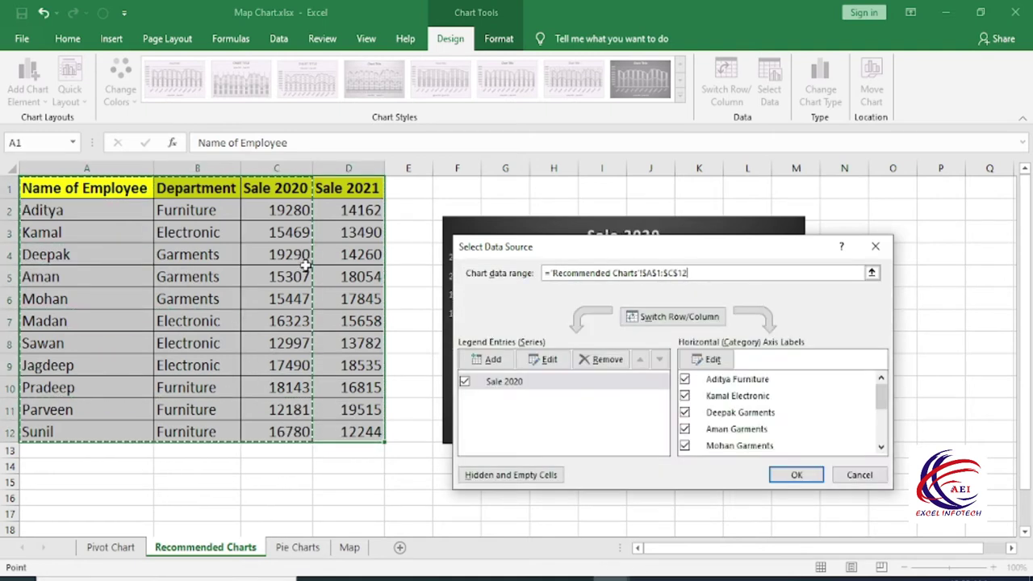
click(796, 475)
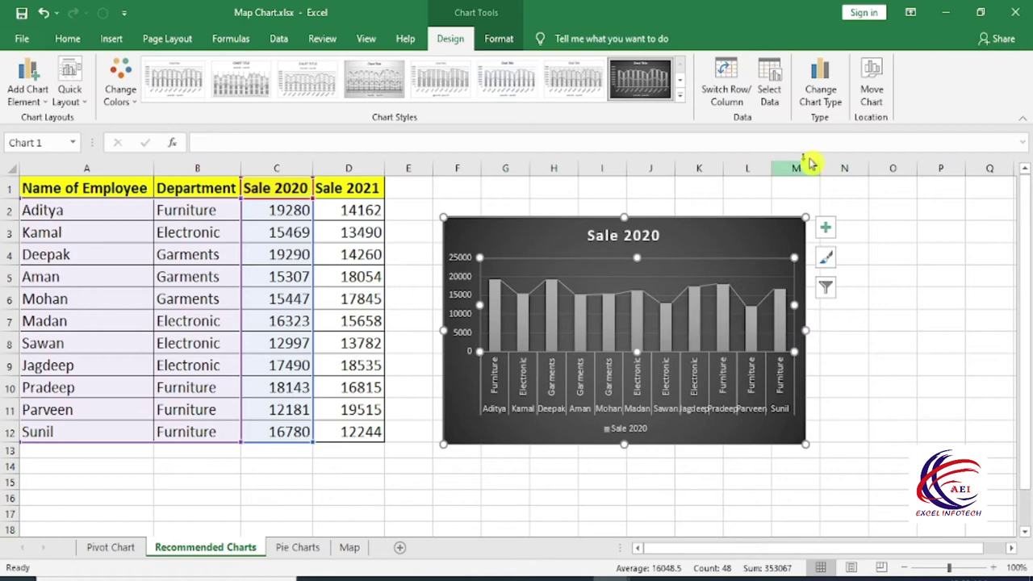
Browse the 3-D column, line, pie, bar, area, scatter, filled map and stock chart types
click(835, 107)
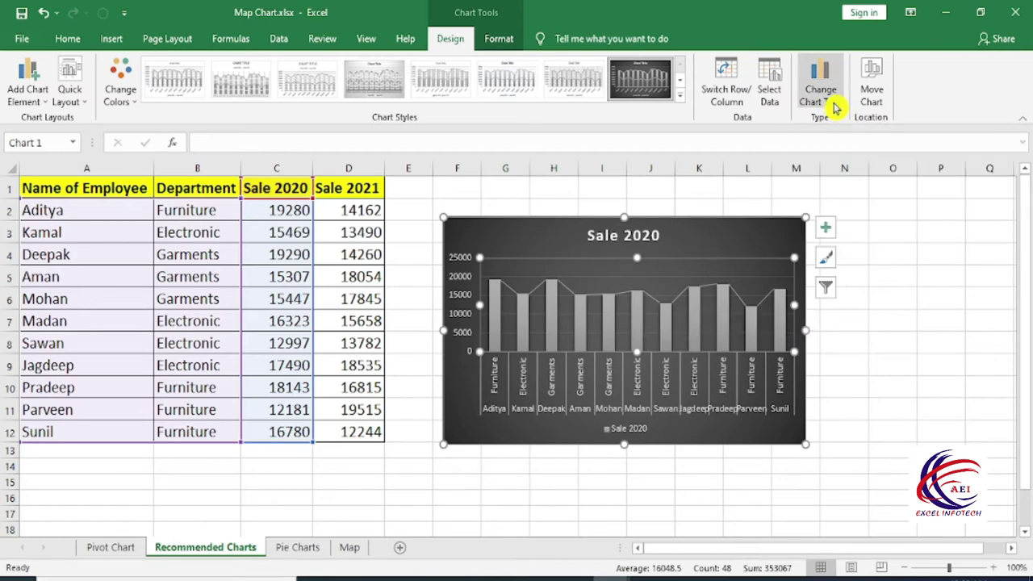
click(831, 106)
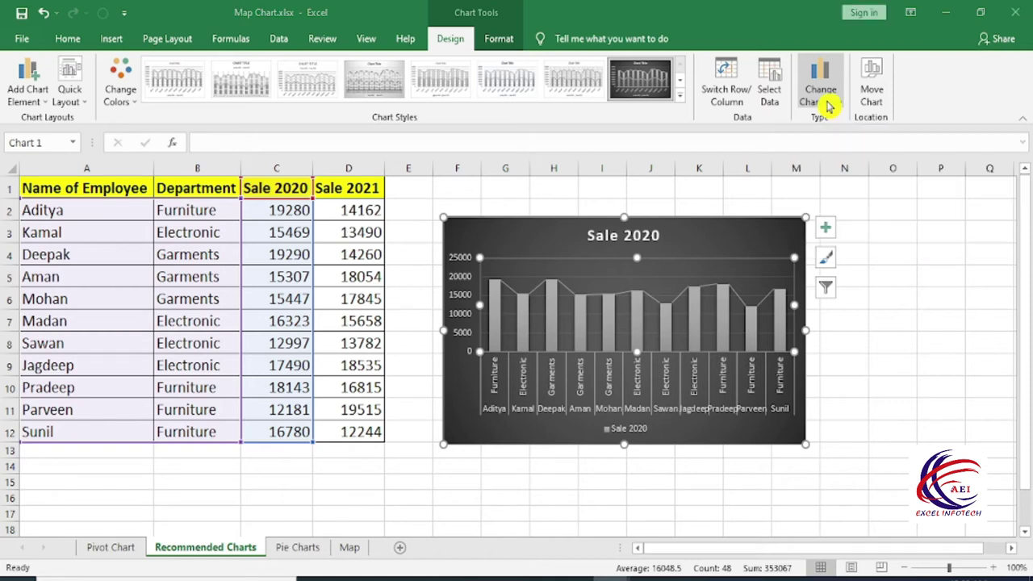
click(557, 133)
click(598, 131)
click(327, 172)
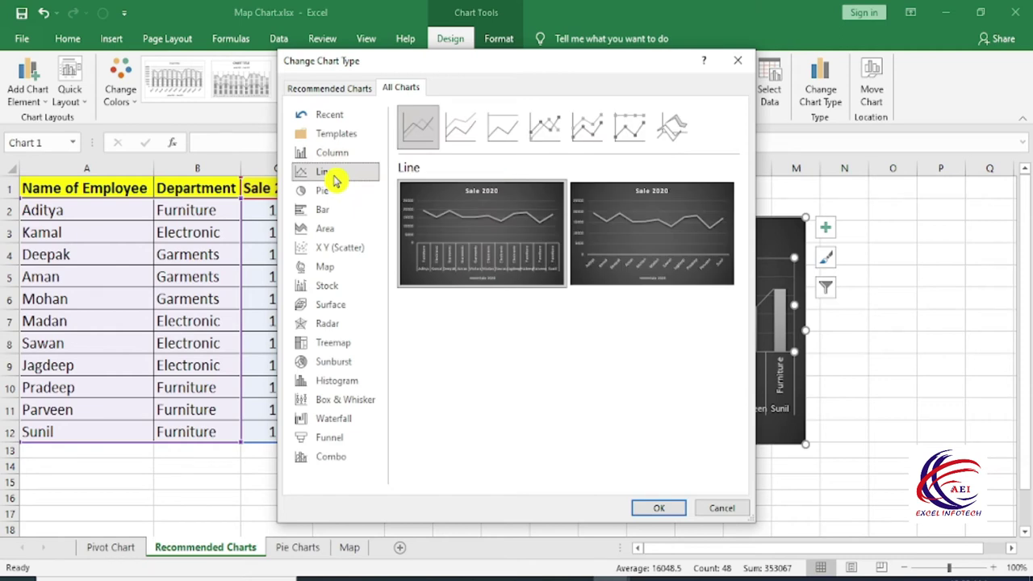
click(338, 153)
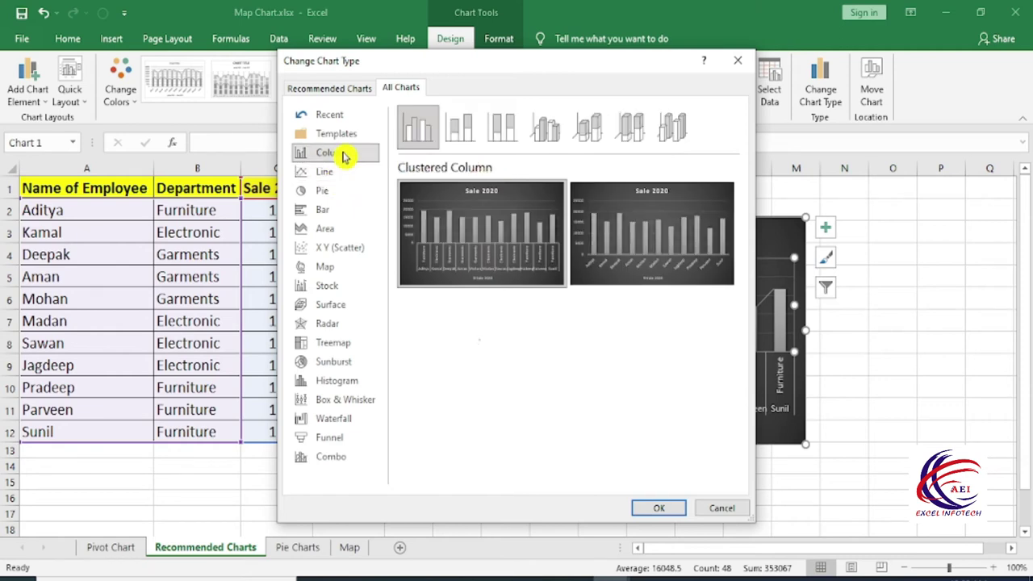
click(329, 194)
click(327, 211)
click(334, 231)
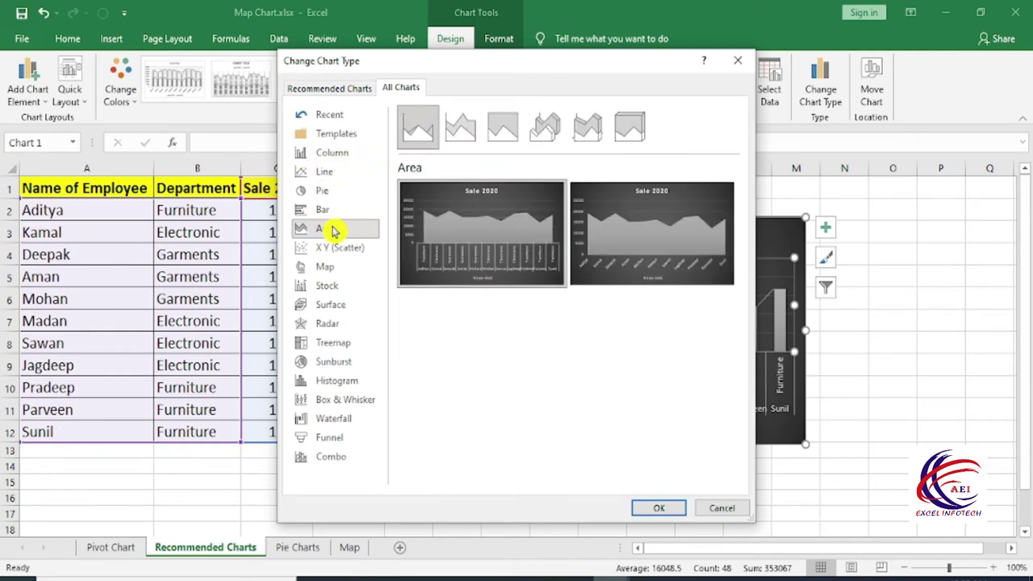
click(338, 252)
click(335, 267)
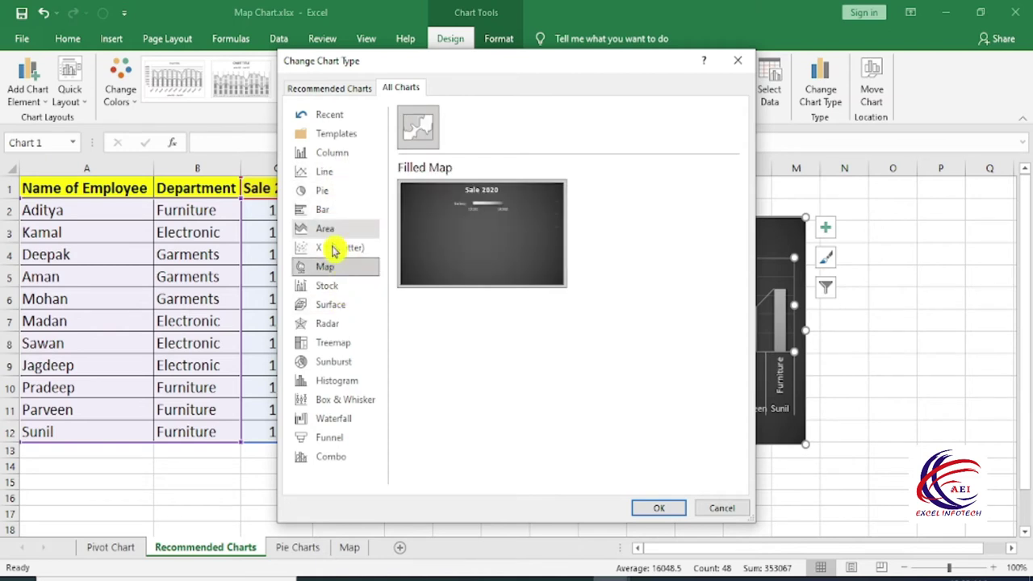
click(327, 285)
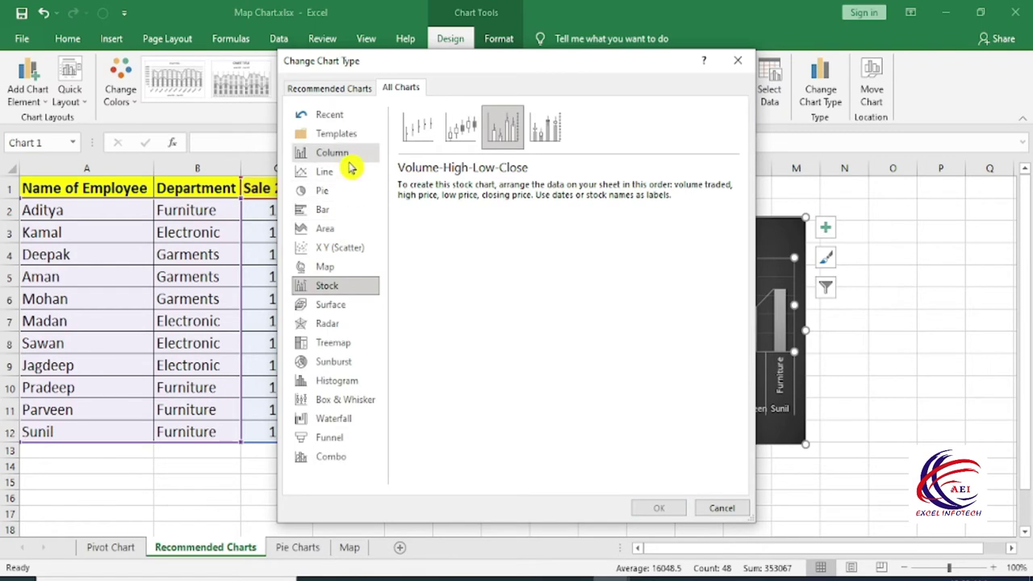
Change the chart type to 100% Stacked Column
click(348, 158)
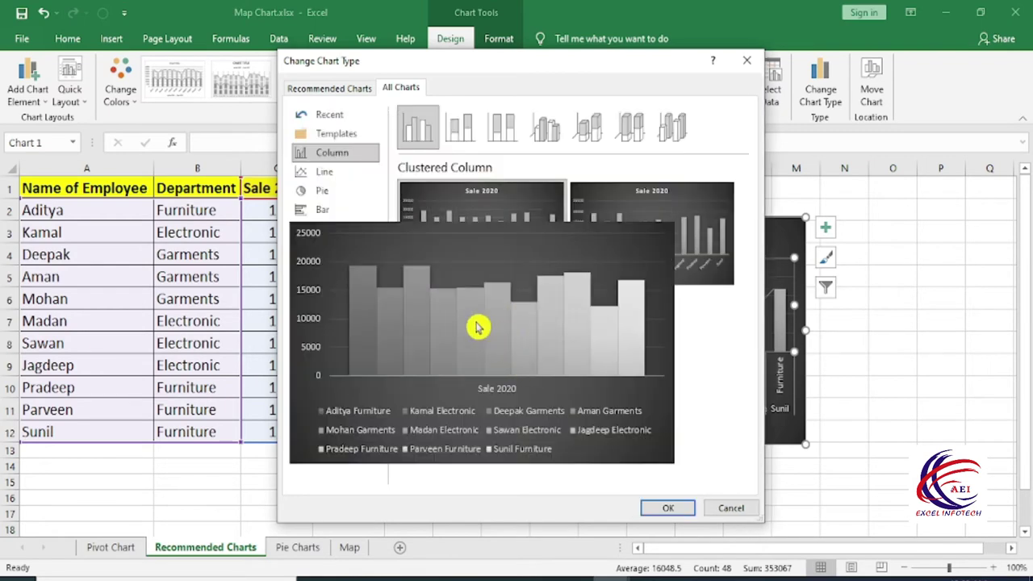
click(501, 127)
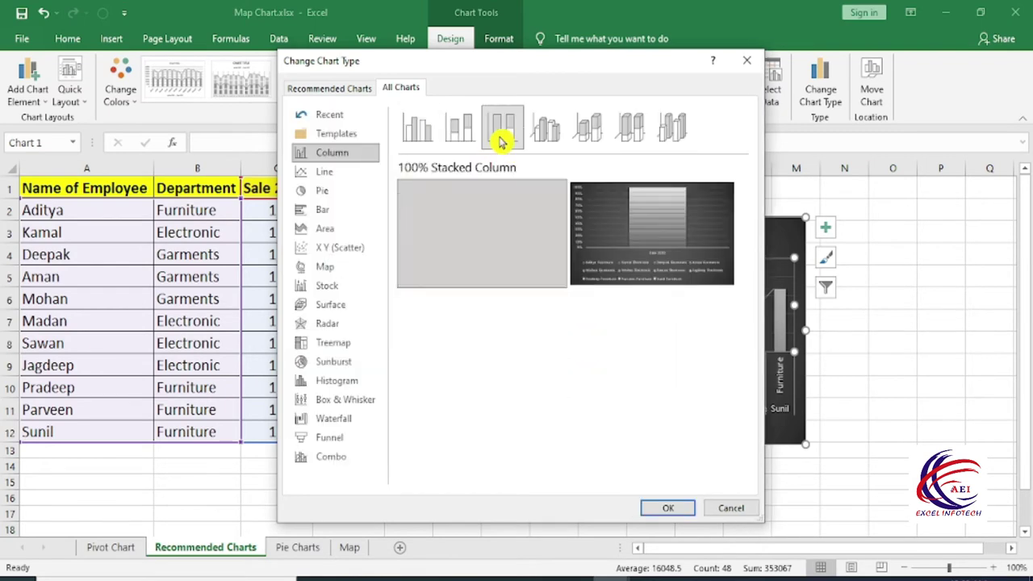
click(677, 513)
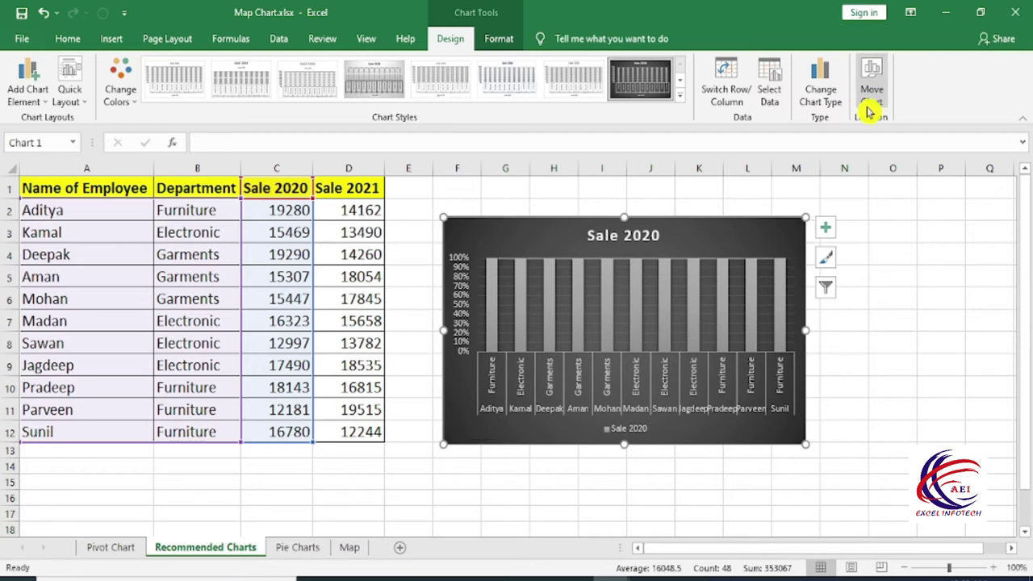
Nudge the chart, then relocate it to a new chart sheet named Chart1
drag(729, 245, 737, 253)
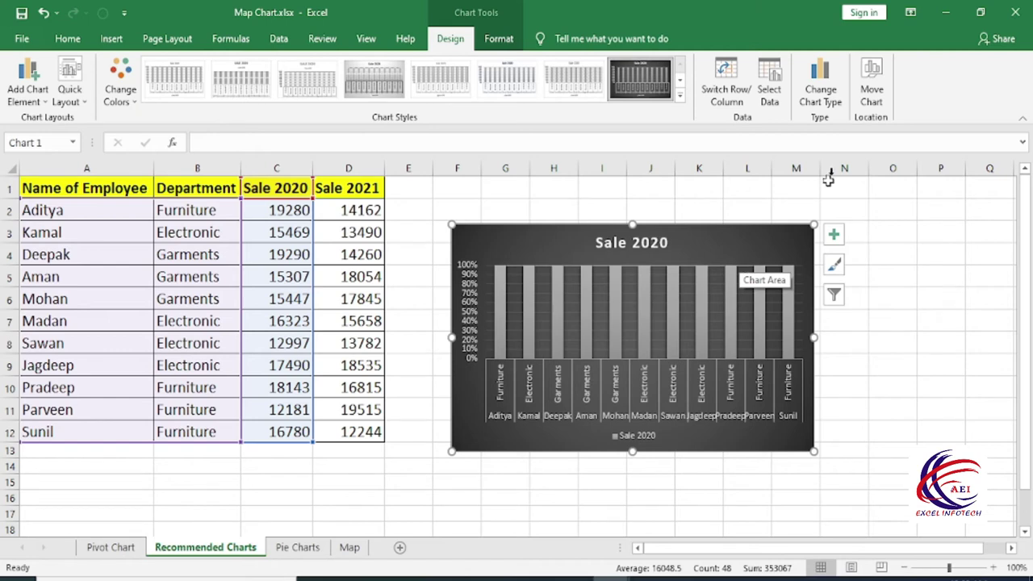
click(872, 80)
click(440, 275)
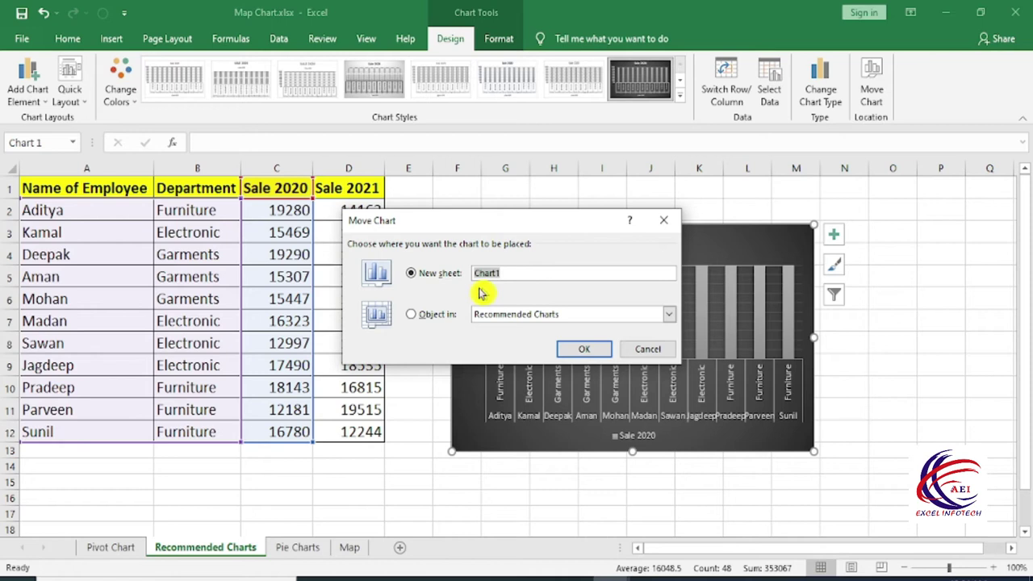
click(581, 349)
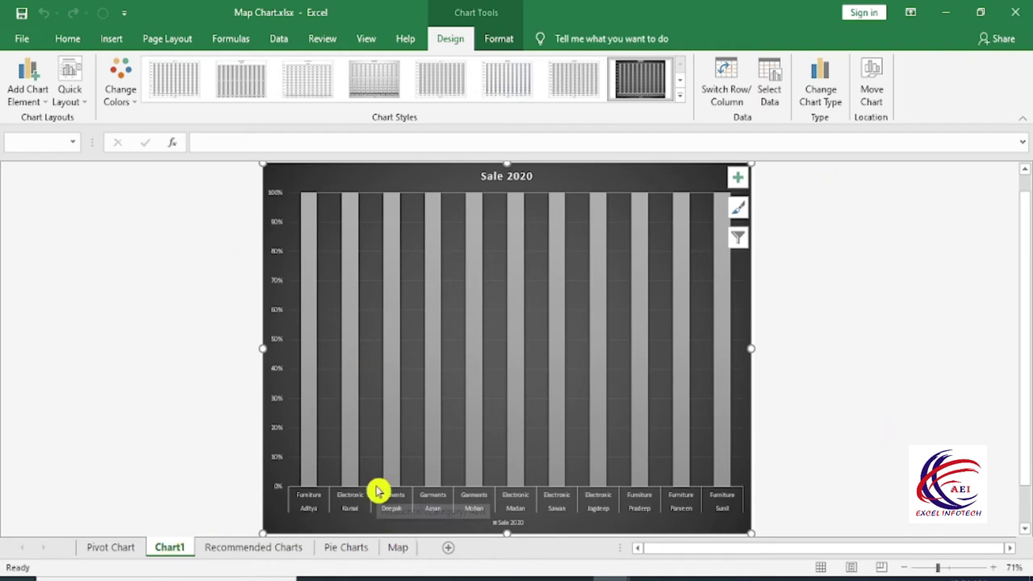
Hide the axes and chart title; show axis titles, data labels, a data table and error bars
click(736, 182)
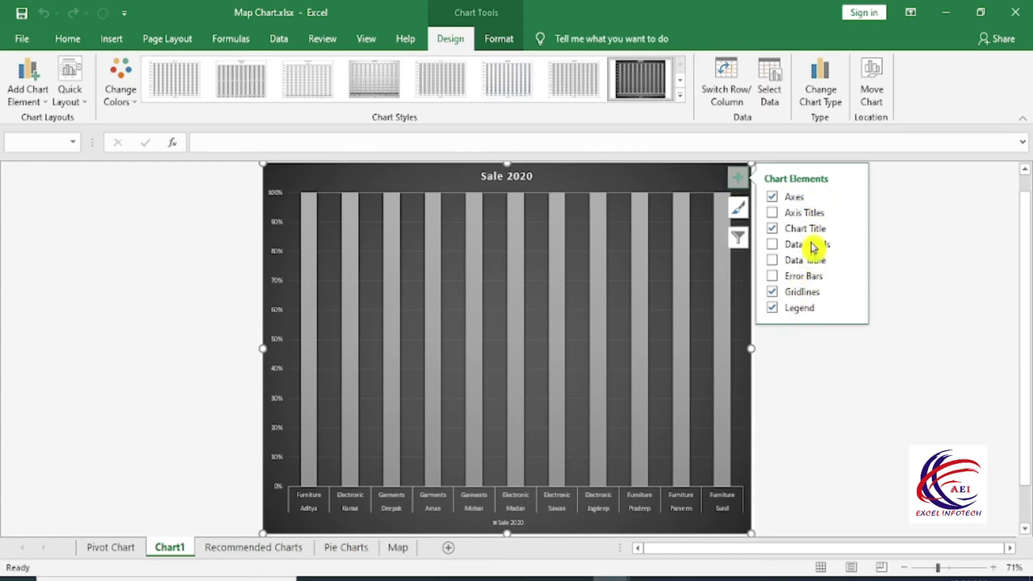
click(773, 197)
click(772, 212)
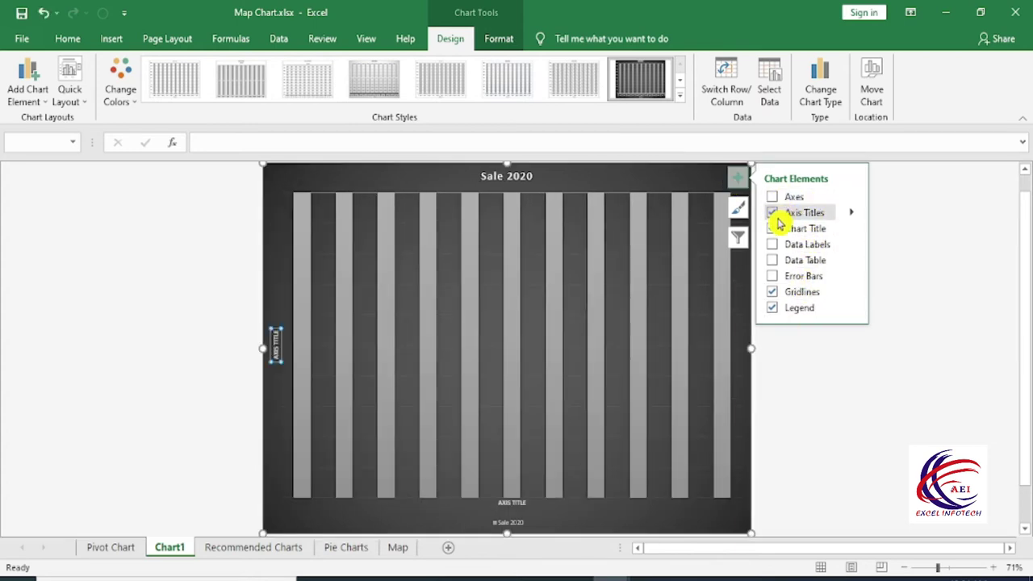
click(772, 229)
click(773, 244)
click(771, 257)
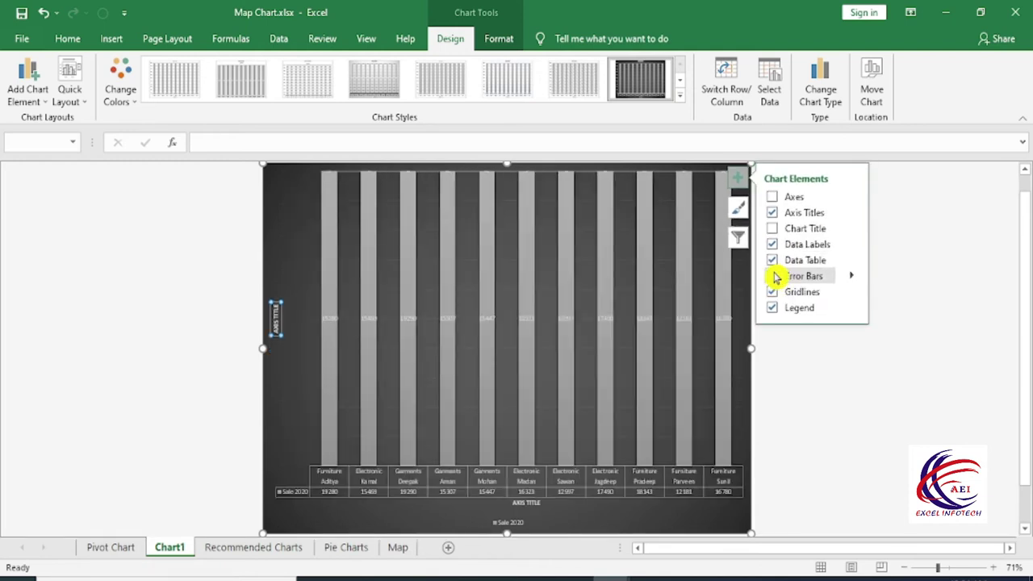
click(772, 292)
mouse_move(582, 343)
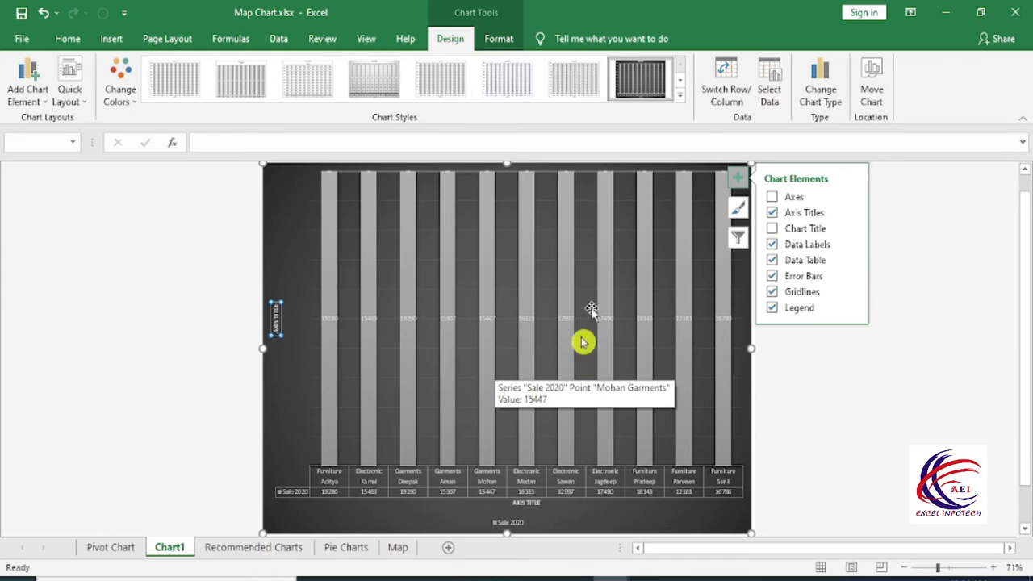
click(117, 39)
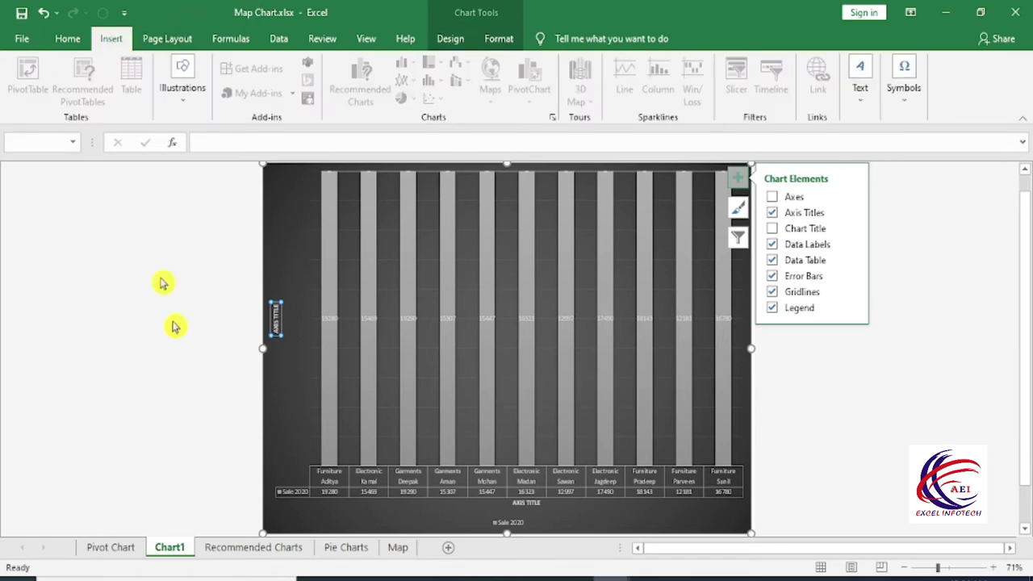
Switch to the Map sheet and zoom out to 50% to see the whole state table
click(396, 548)
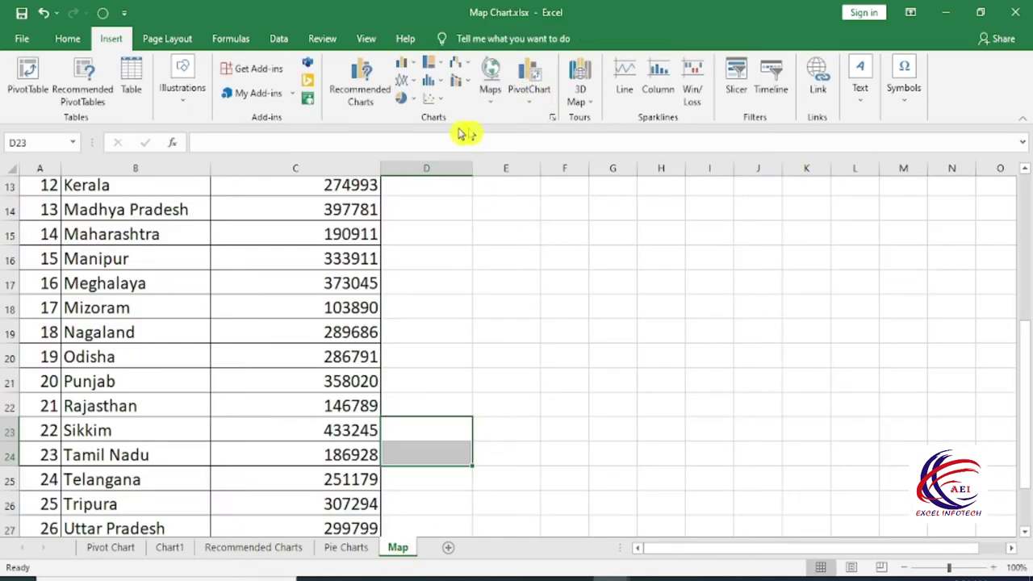
click(497, 102)
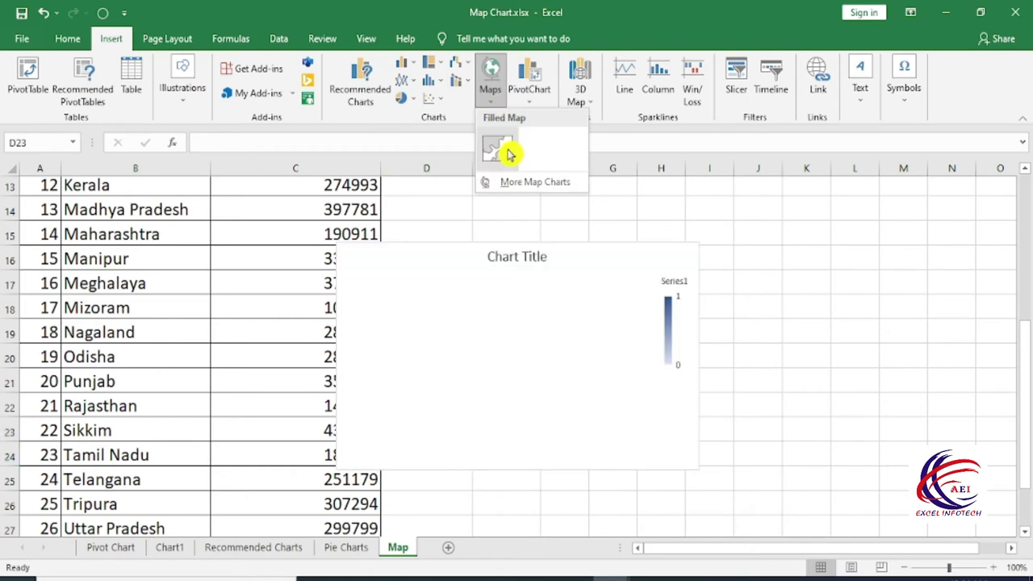
click(821, 285)
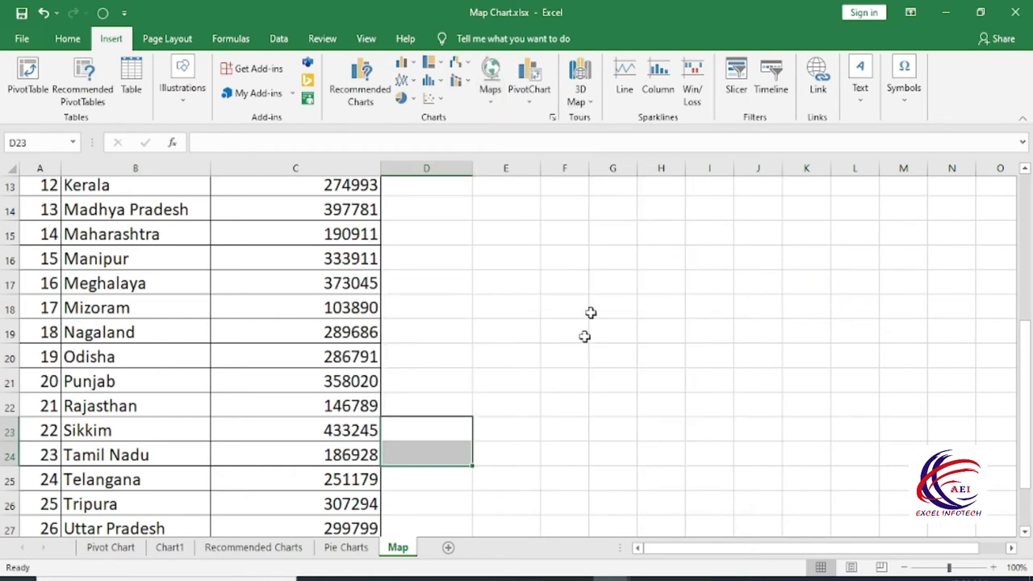
click(905, 568)
click(904, 568)
click(904, 568)
click(904, 568)
click(905, 568)
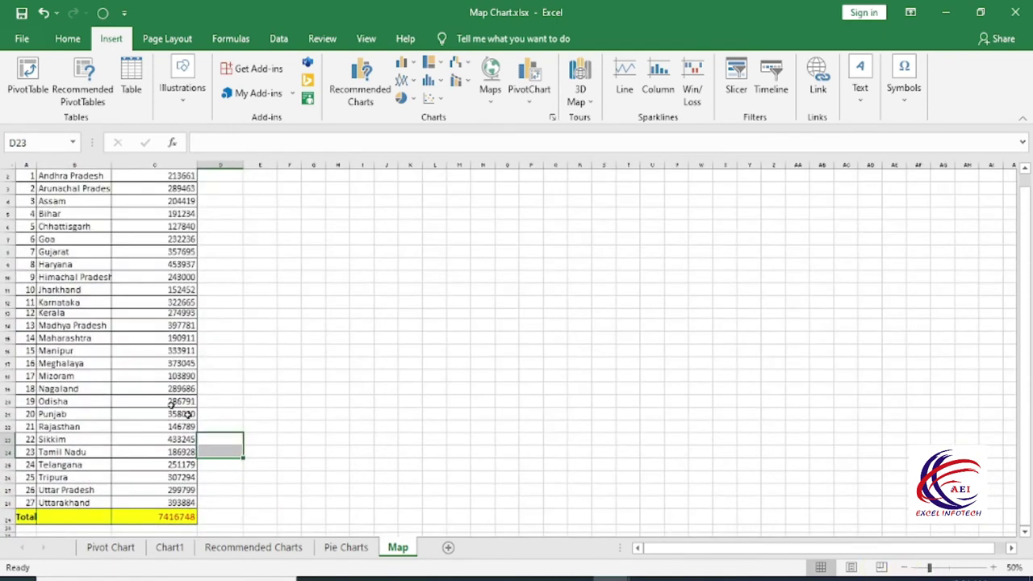
Select B2:C28, the state names and sales from Andhra Pradesh to Uttarakhand
drag(48, 201, 107, 346)
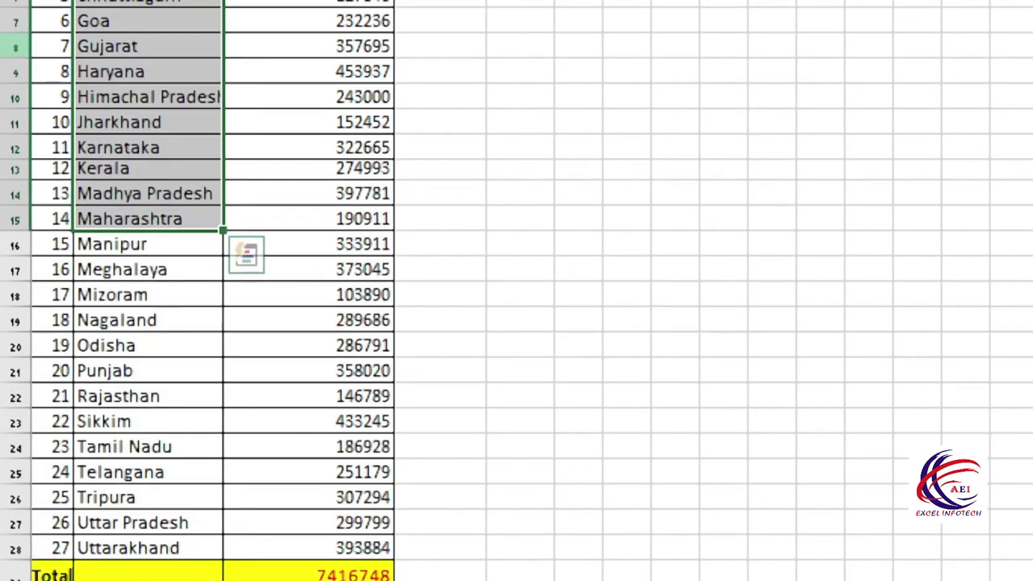
click(301, 148)
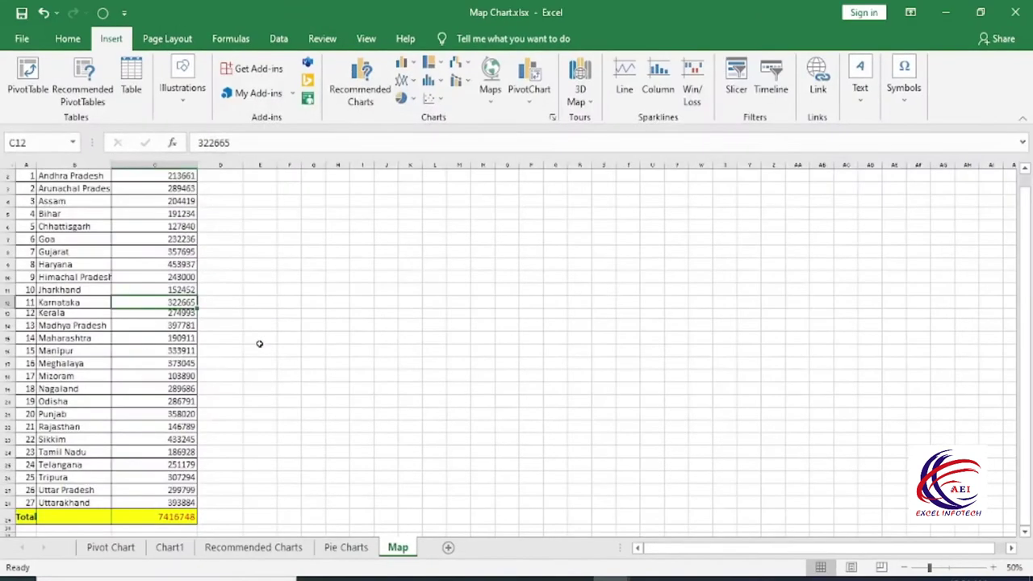
scroll(213, 348, up, 1)
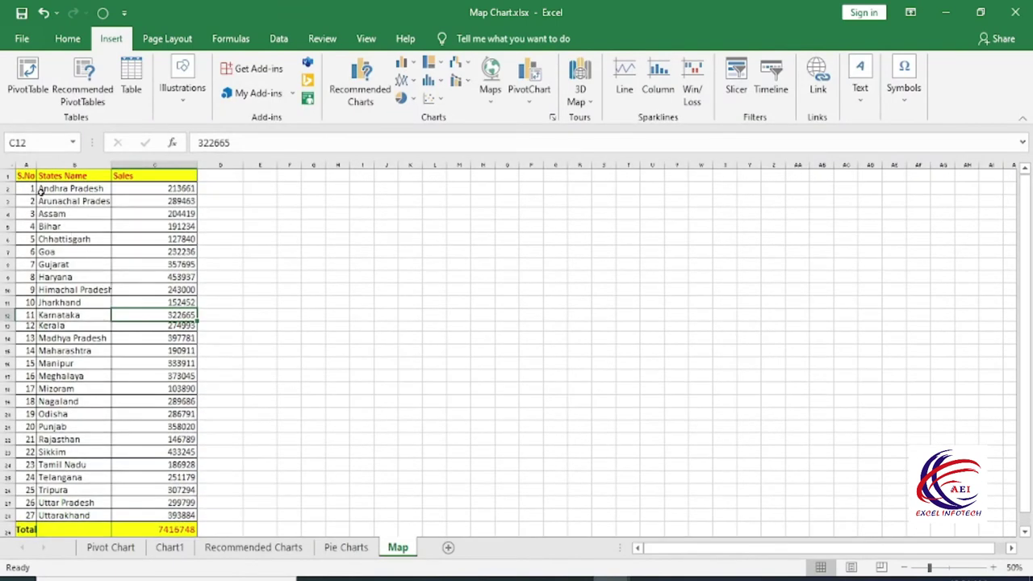
drag(40, 190, 140, 353)
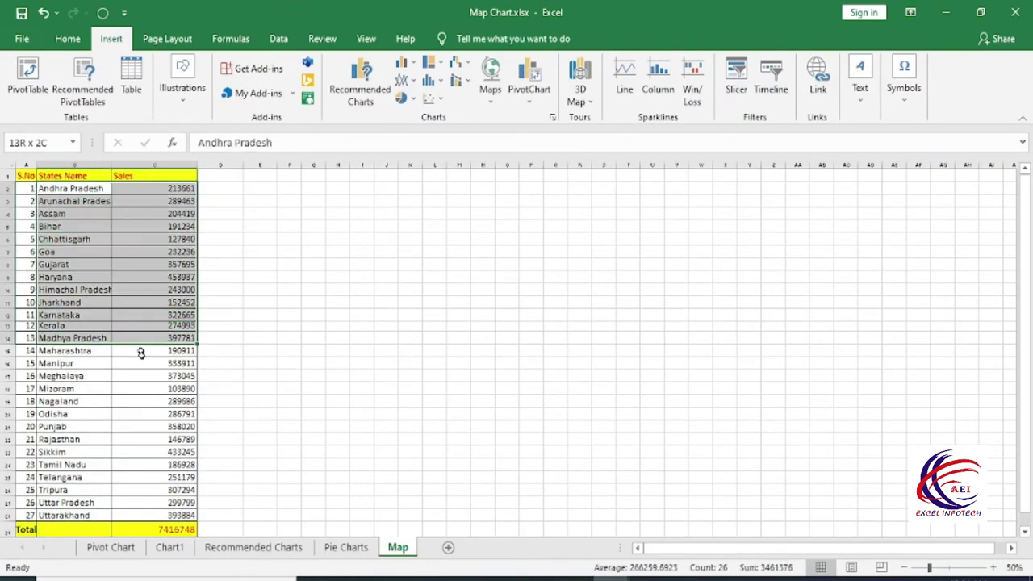
drag(140, 353, 155, 515)
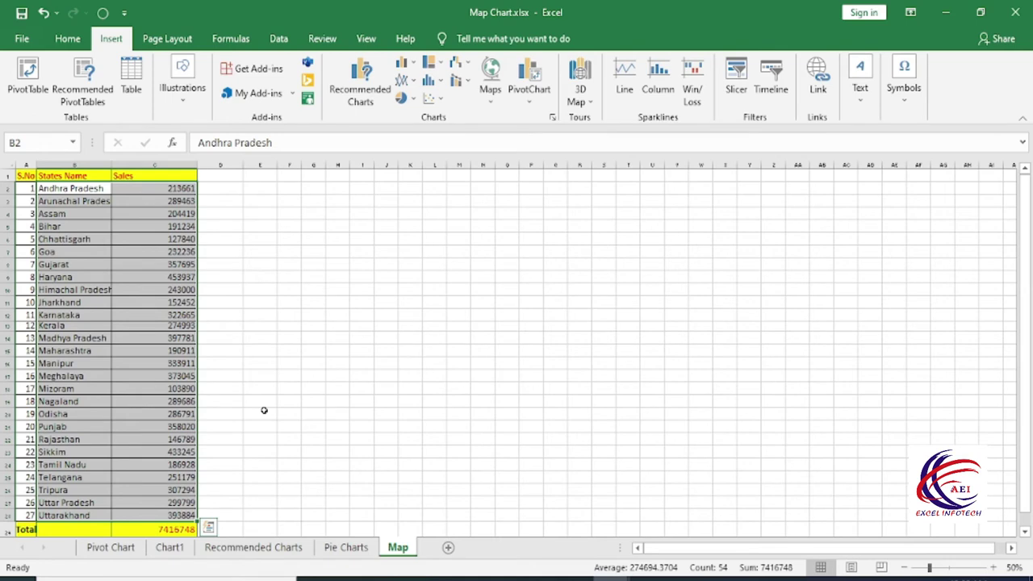
Insert a Filled Map of the state sales, zoom to 90%, and drag its corner to enlarge it
click(494, 97)
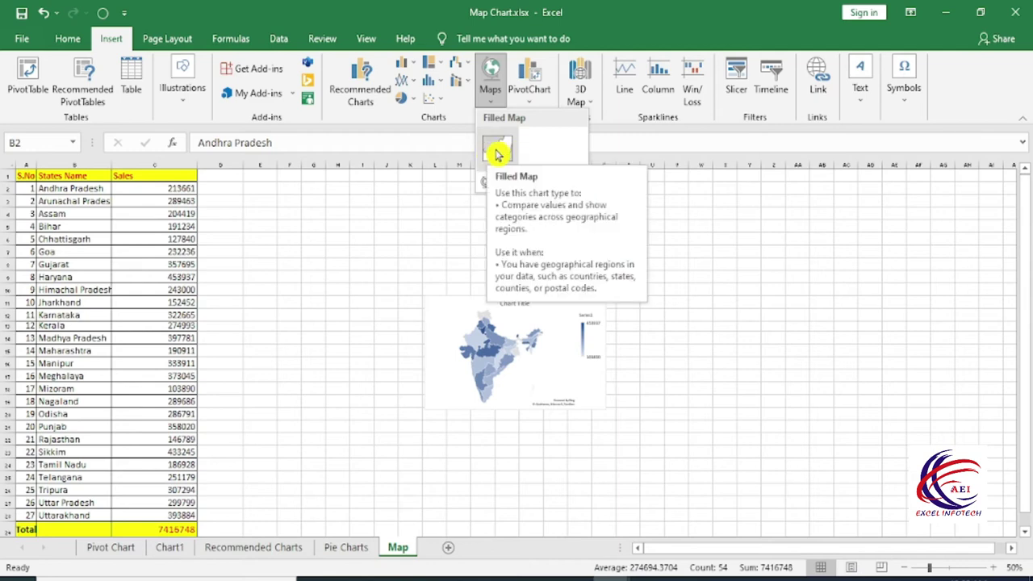
click(497, 152)
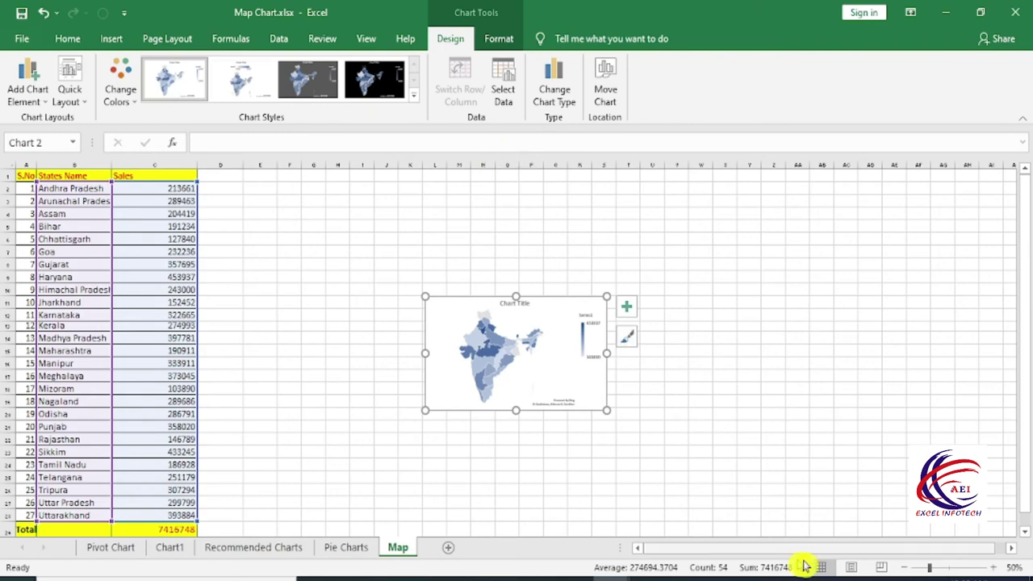
click(994, 567)
click(994, 567)
click(994, 568)
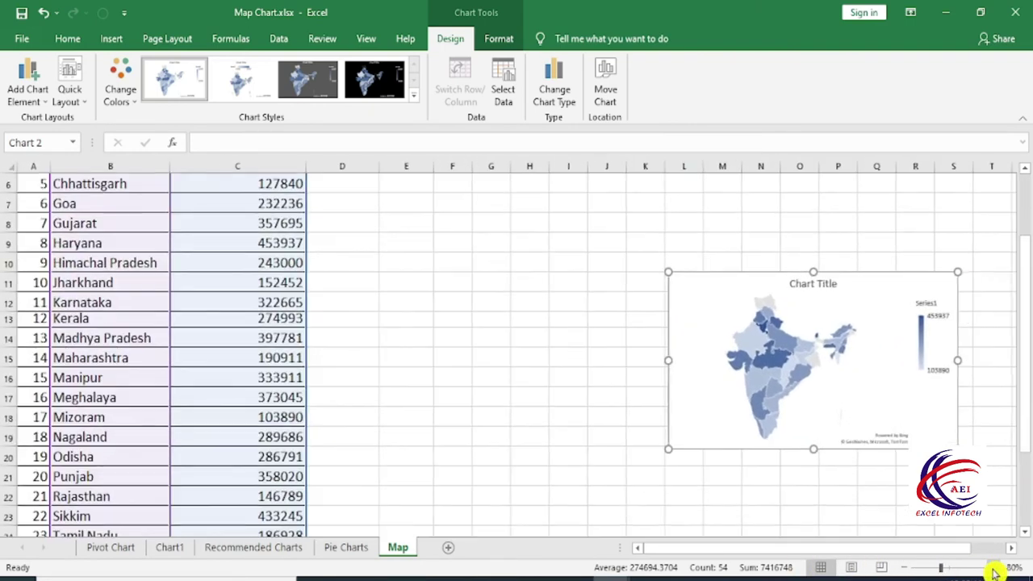
click(994, 568)
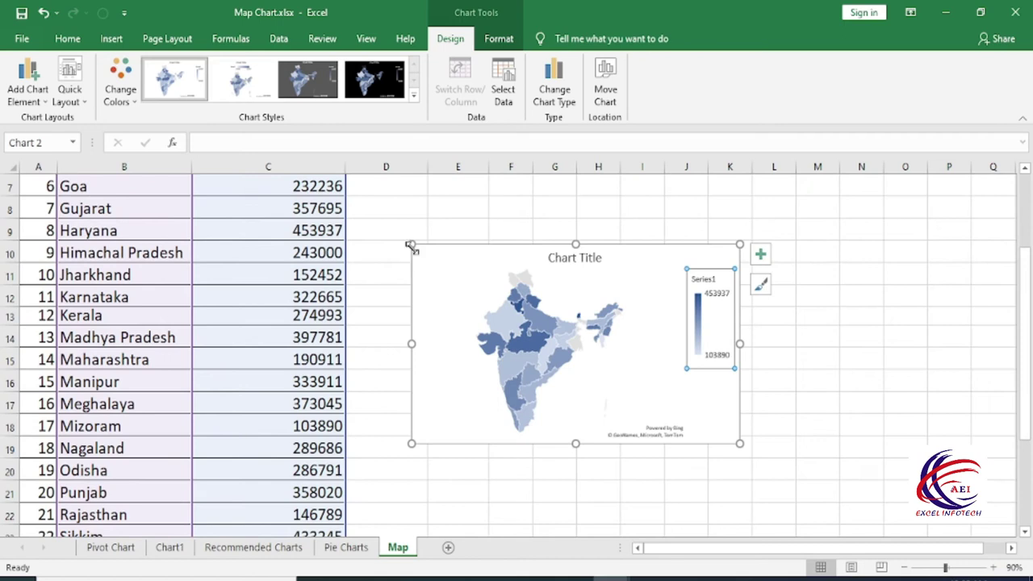
drag(410, 243, 333, 184)
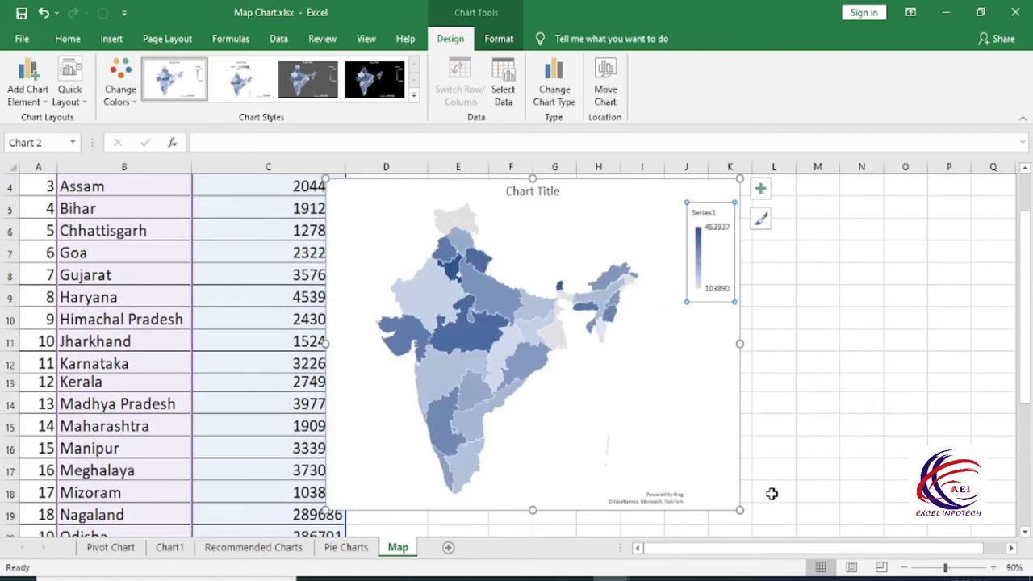
drag(741, 510, 812, 520)
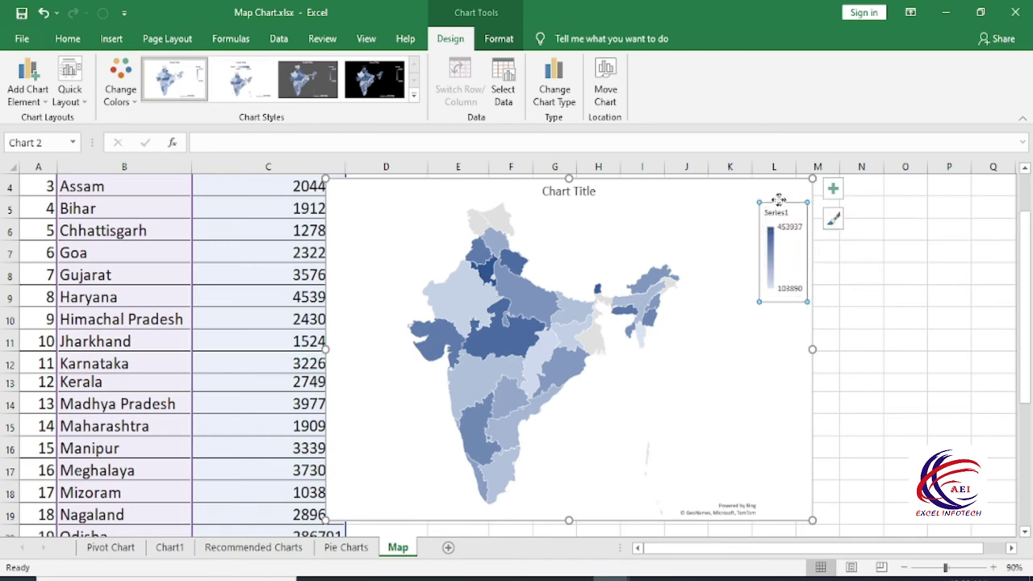
Delete the map's legend and change the chart title text to 'Sales'
key(Delete)
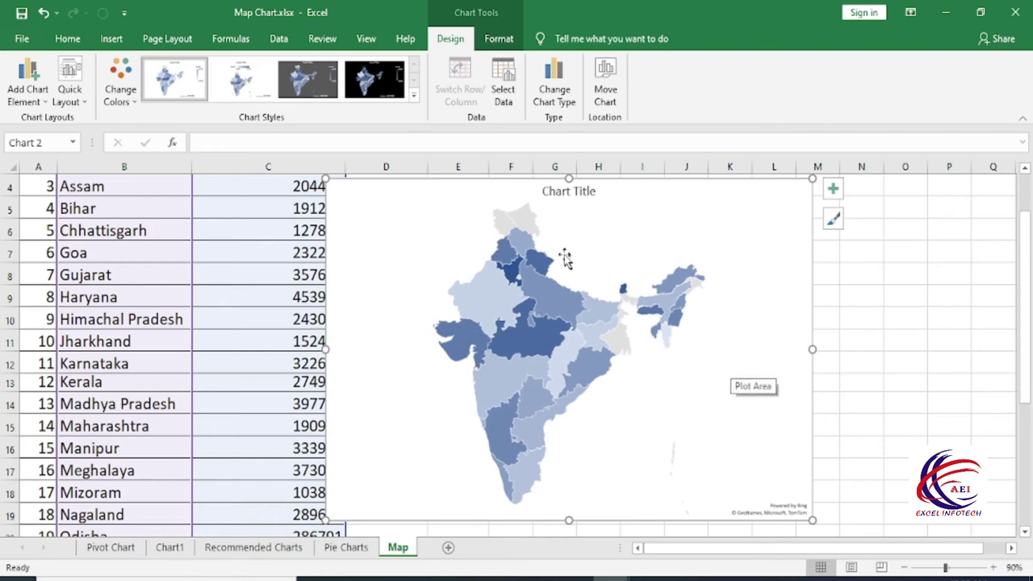
click(564, 194)
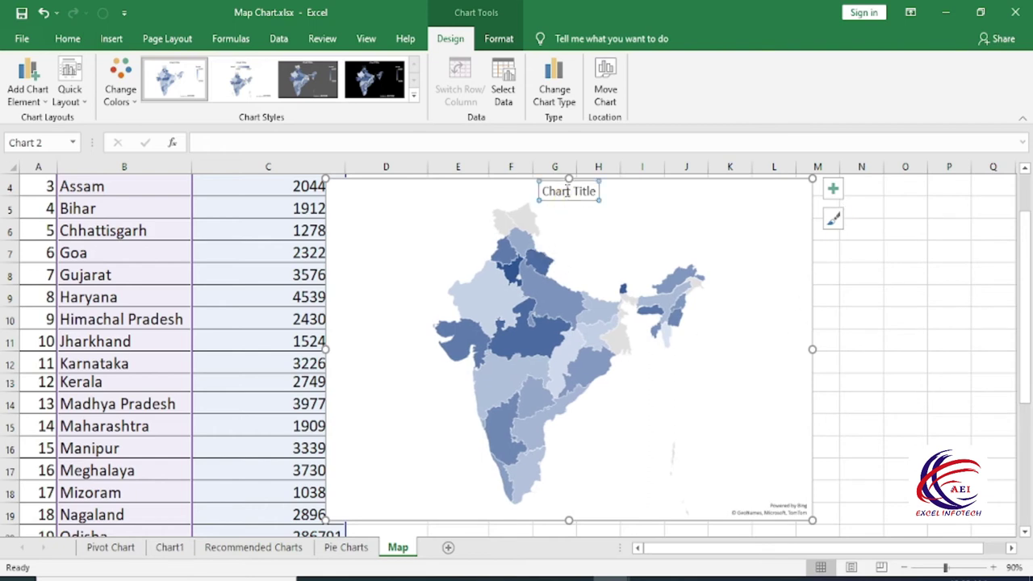
double_click(565, 191)
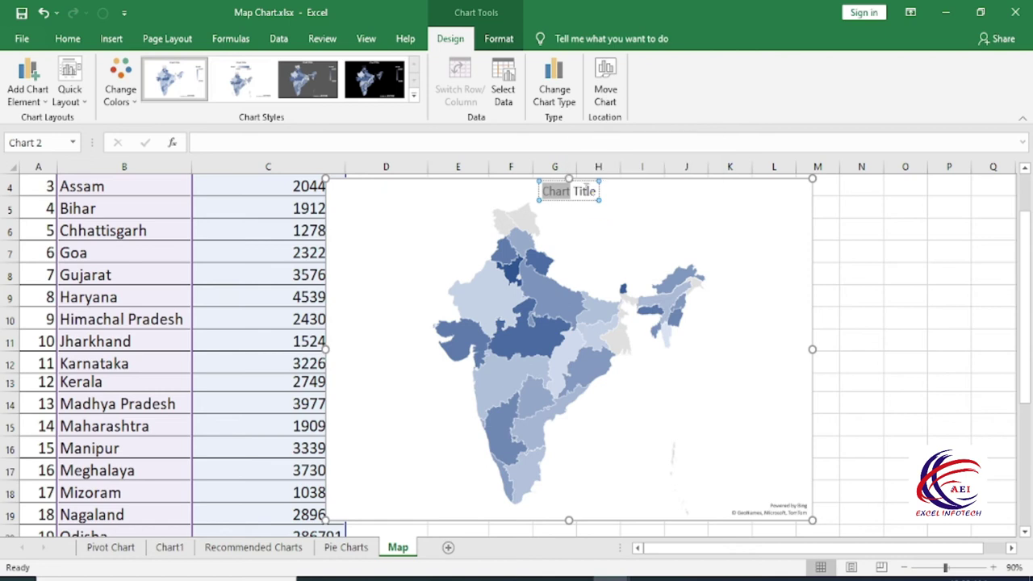
key(ctrl+a)
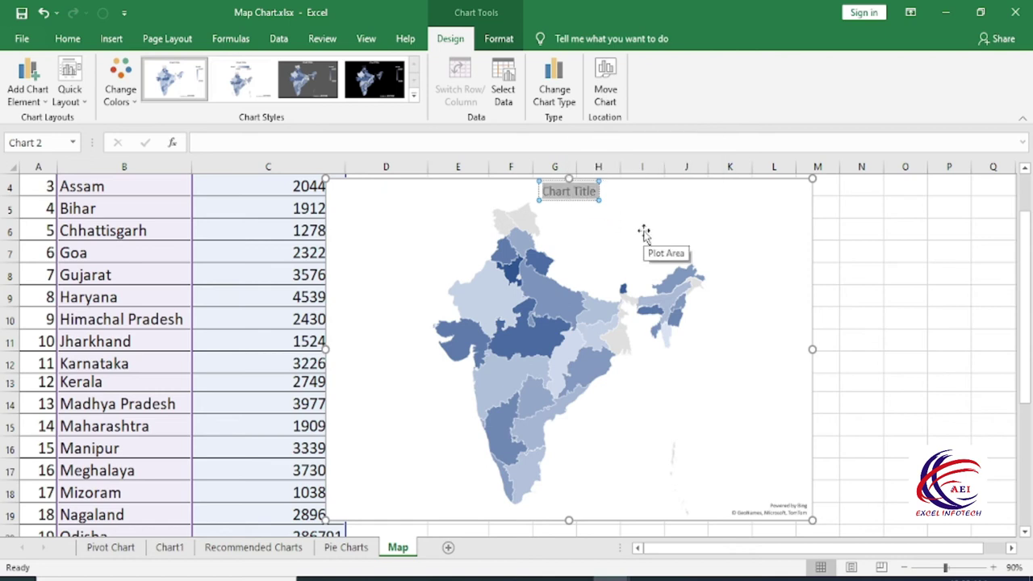
text(Sales)
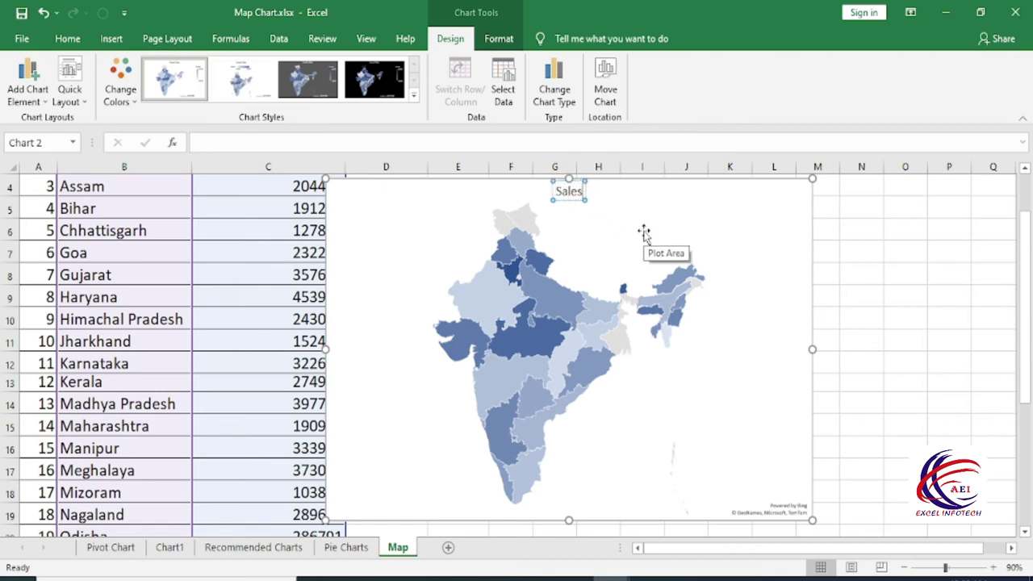
click(657, 412)
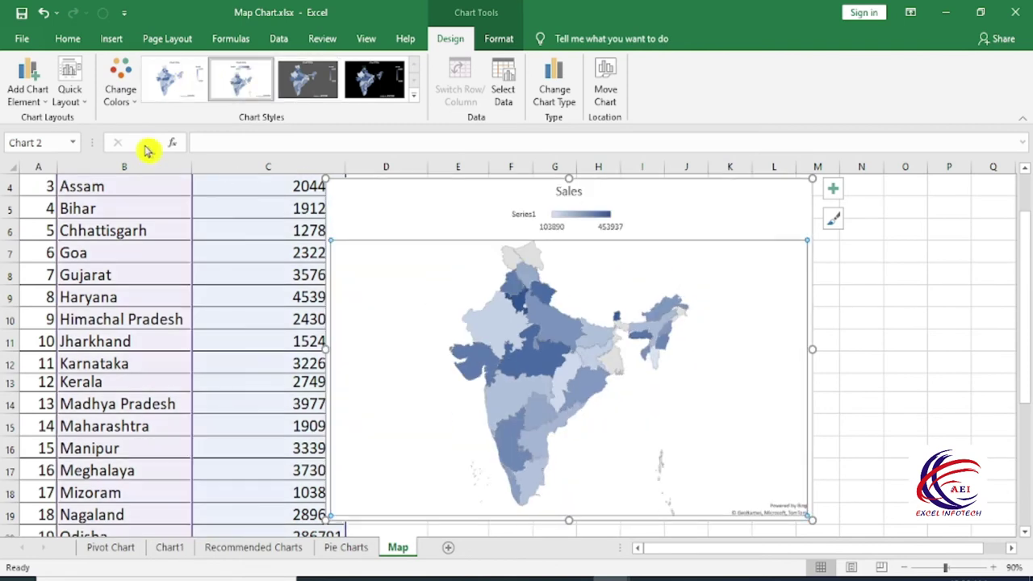
Shade the India map in the orange tones of Colorful Palette 3
click(129, 97)
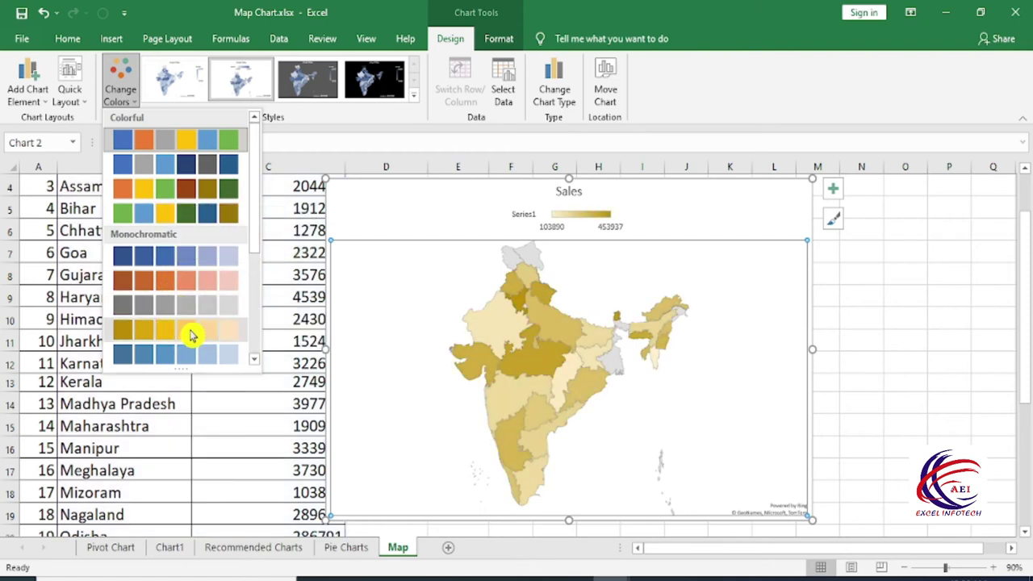
click(123, 193)
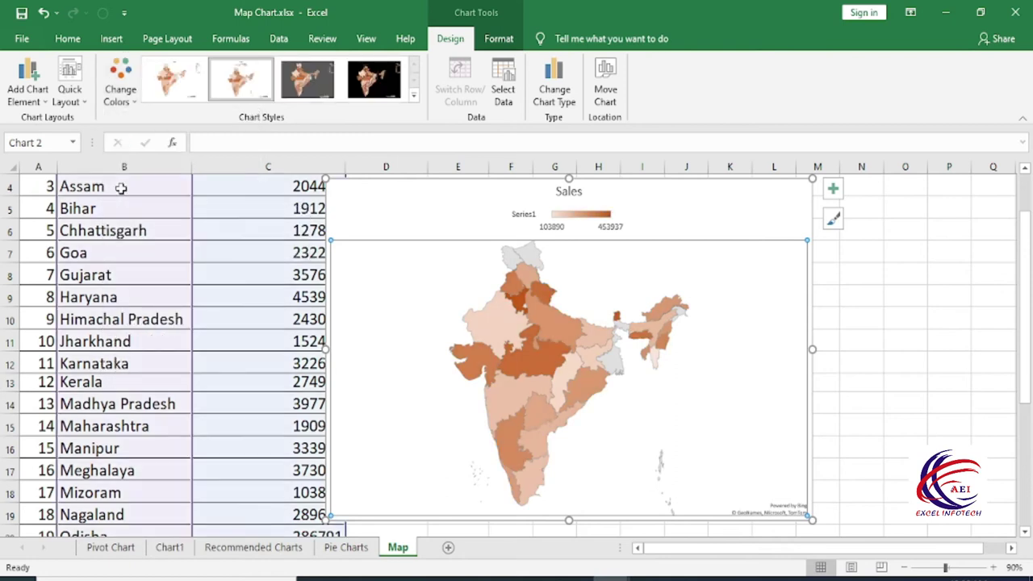
click(121, 84)
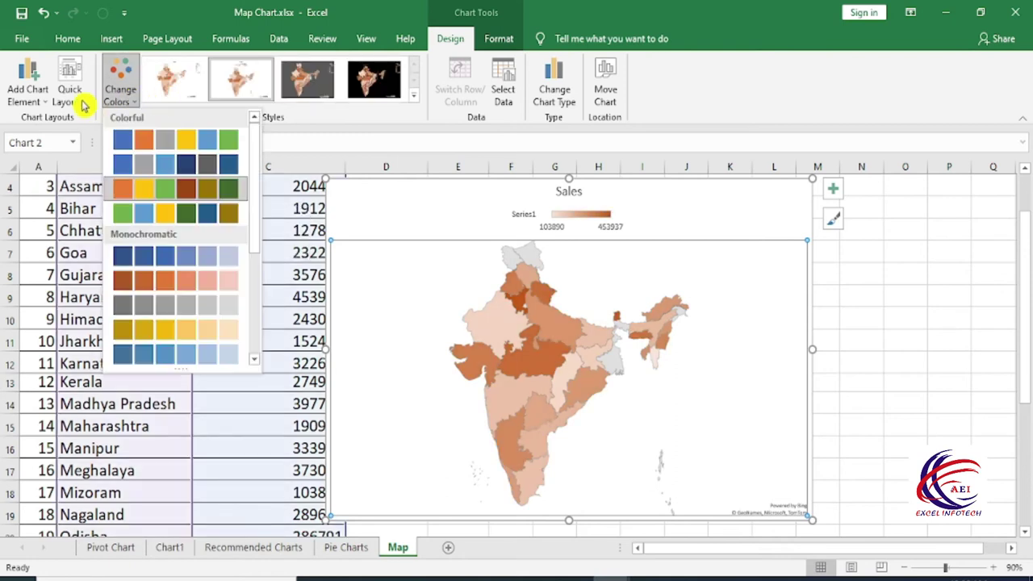
click(38, 101)
mouse_move(52, 118)
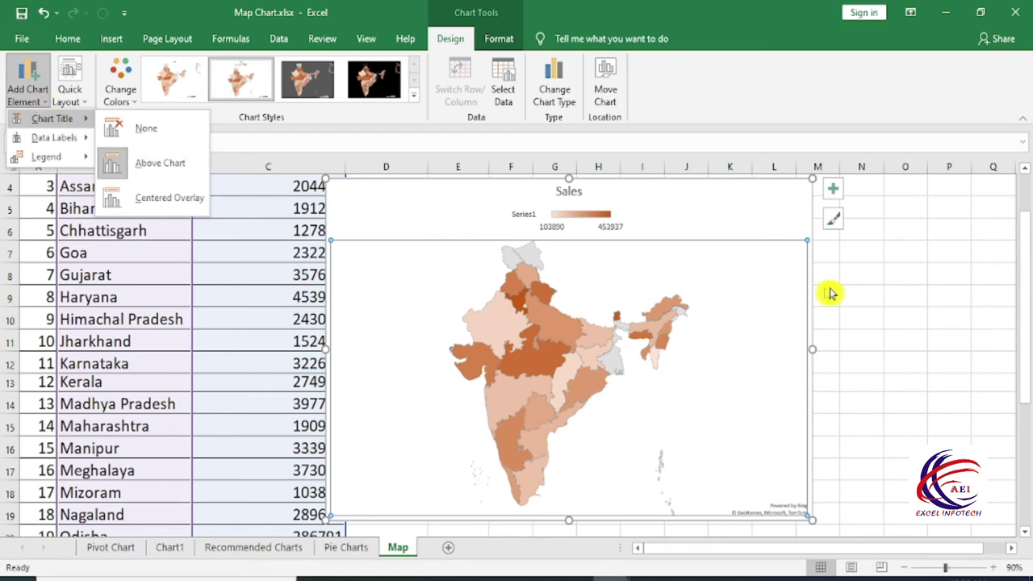
Toggle the map's Chart Title off and on so it reverts to the default 'Chart Title' text
click(859, 290)
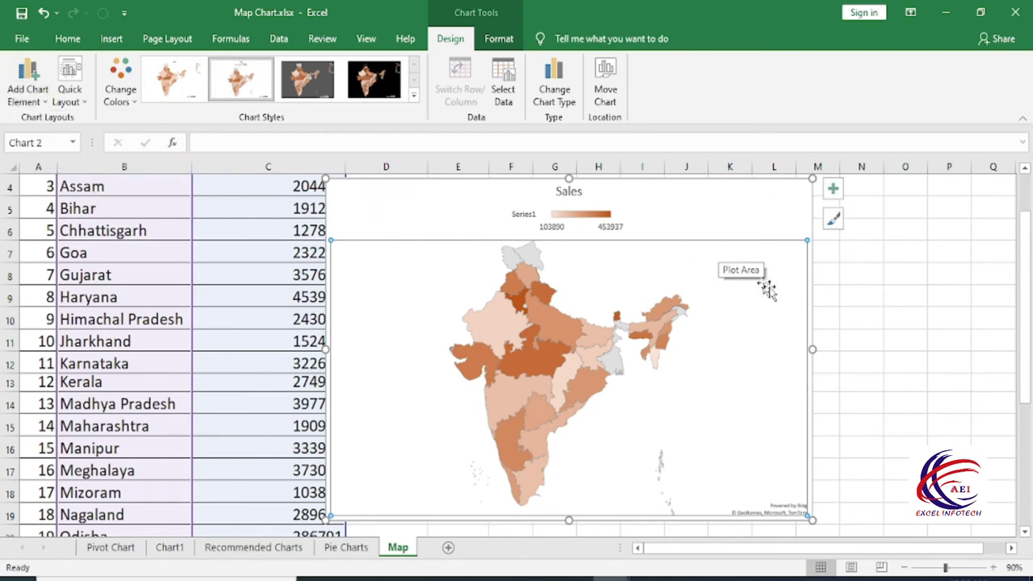
click(835, 191)
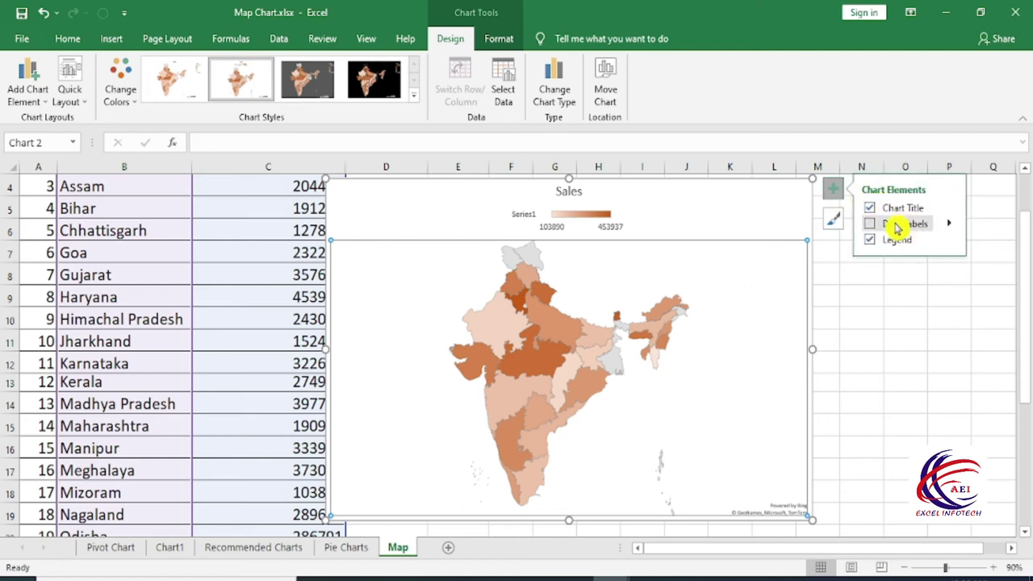
click(871, 208)
click(871, 209)
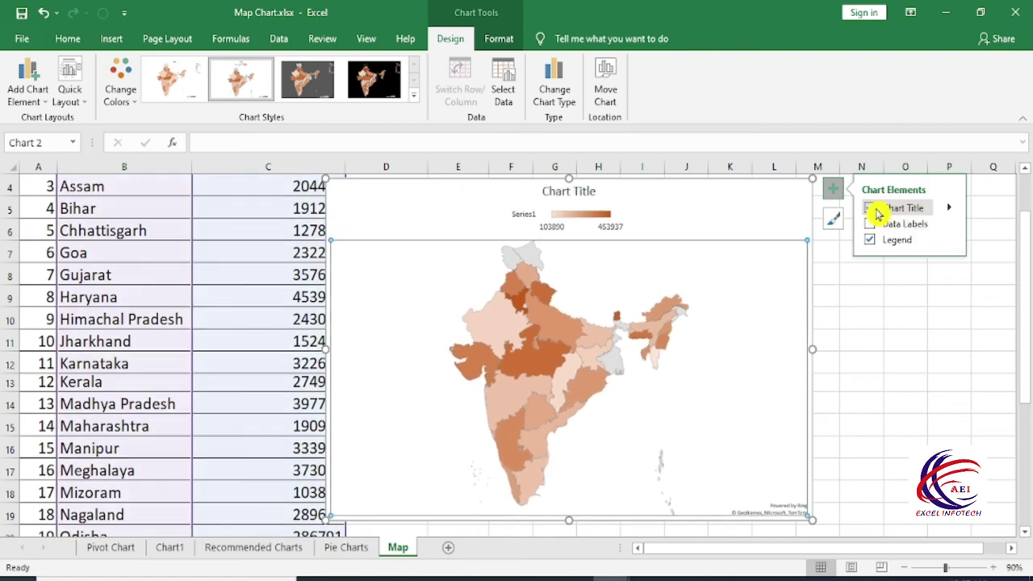
click(870, 208)
click(871, 208)
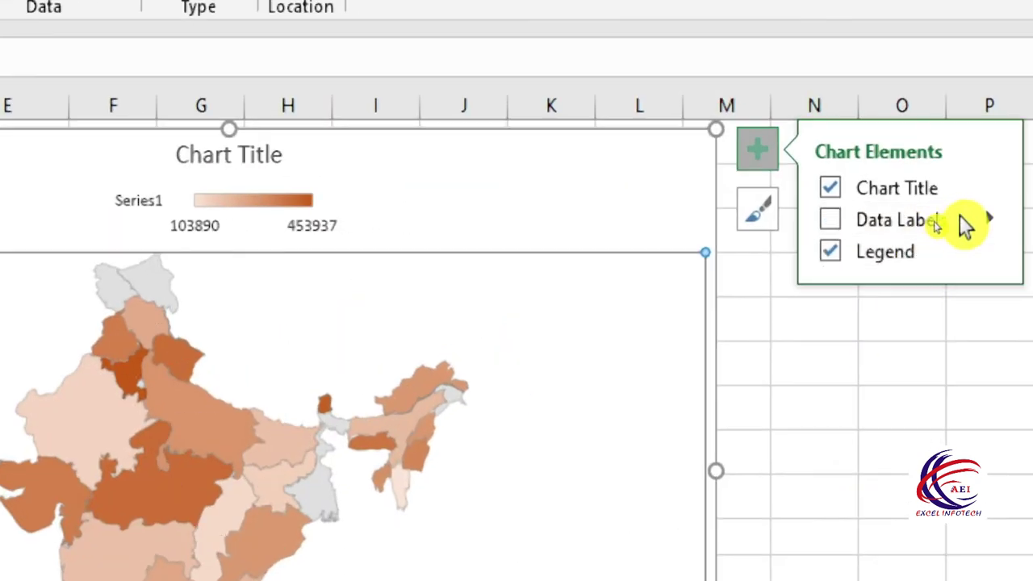
Add data labels to the map showing the state Category Name only, without values
click(962, 218)
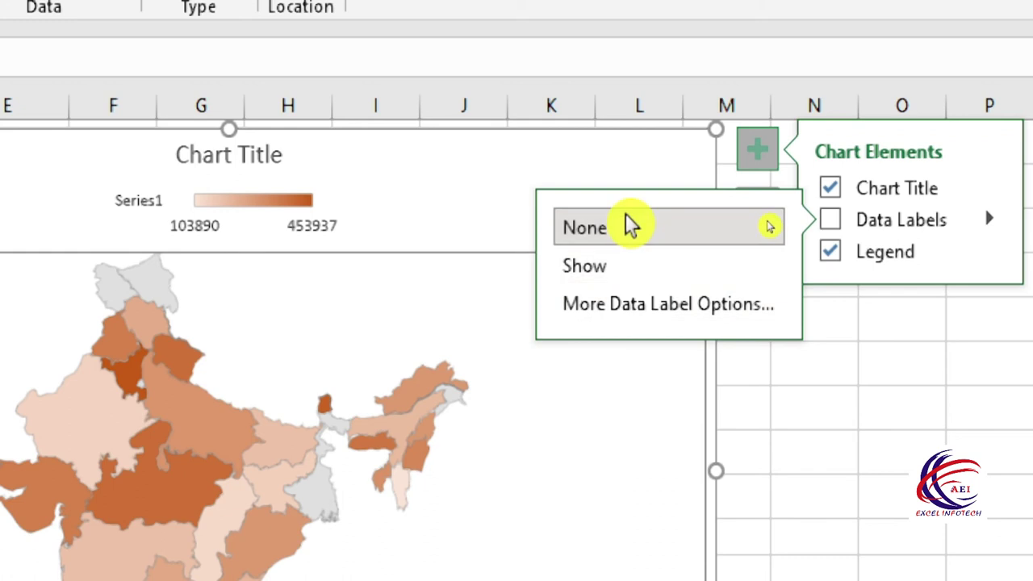
mouse_move(900, 219)
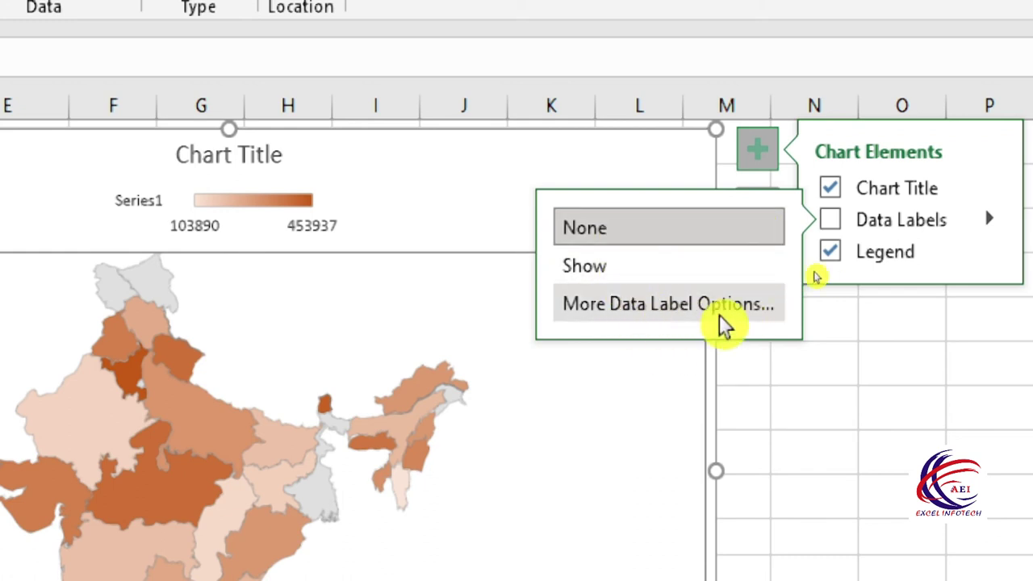
click(710, 305)
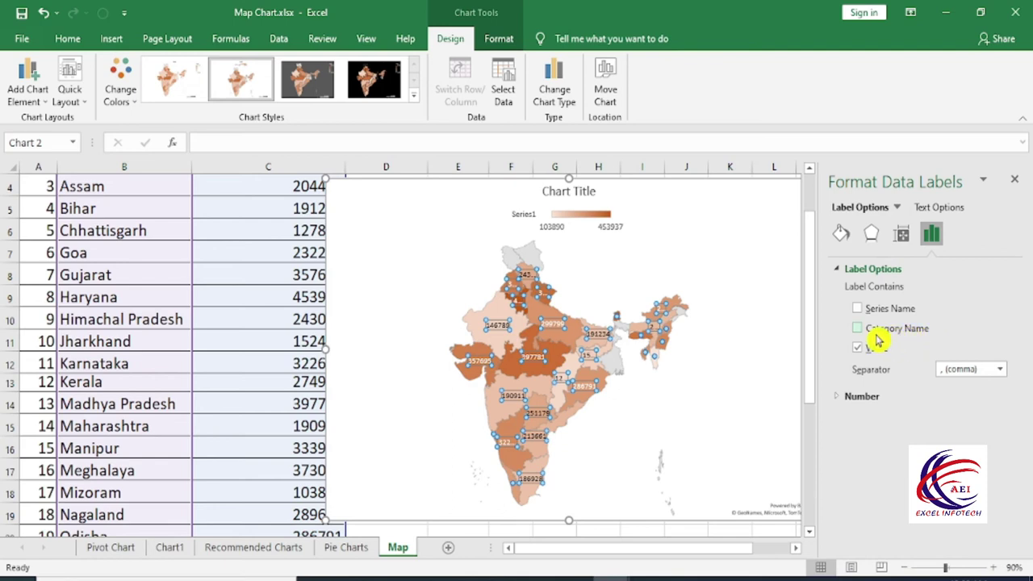
click(874, 331)
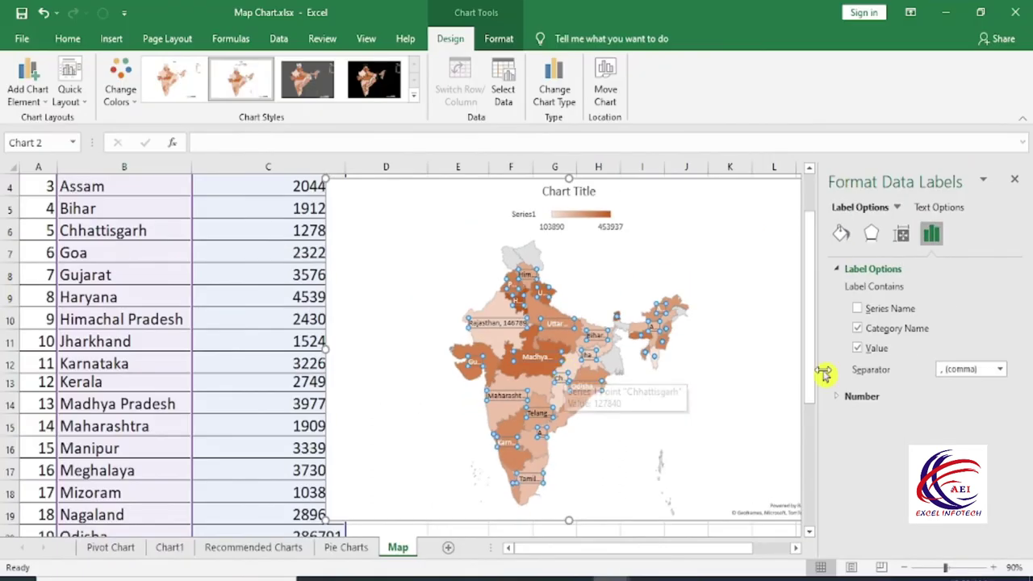
click(857, 347)
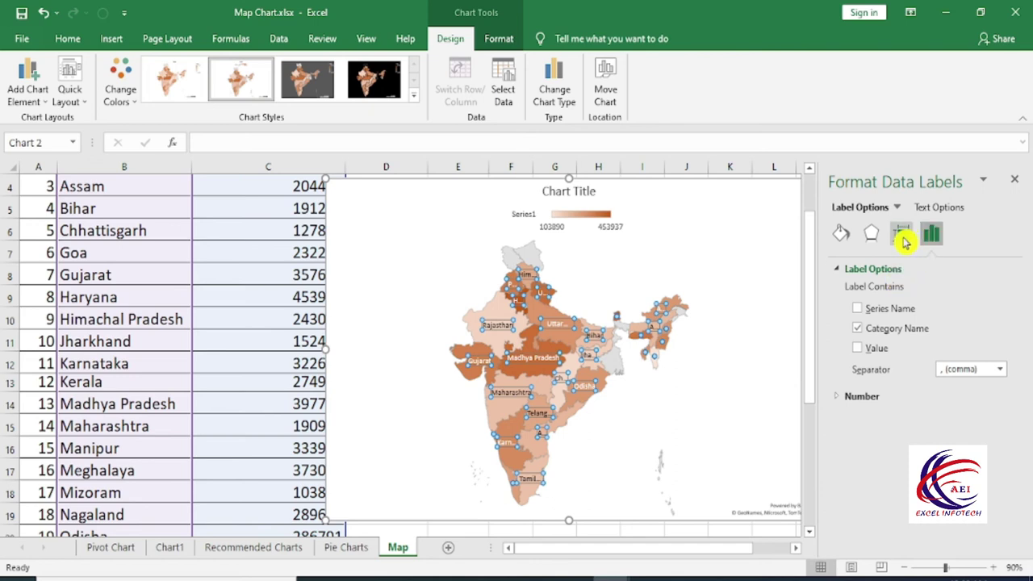
Give the map's data labels a solid blue fill
click(846, 236)
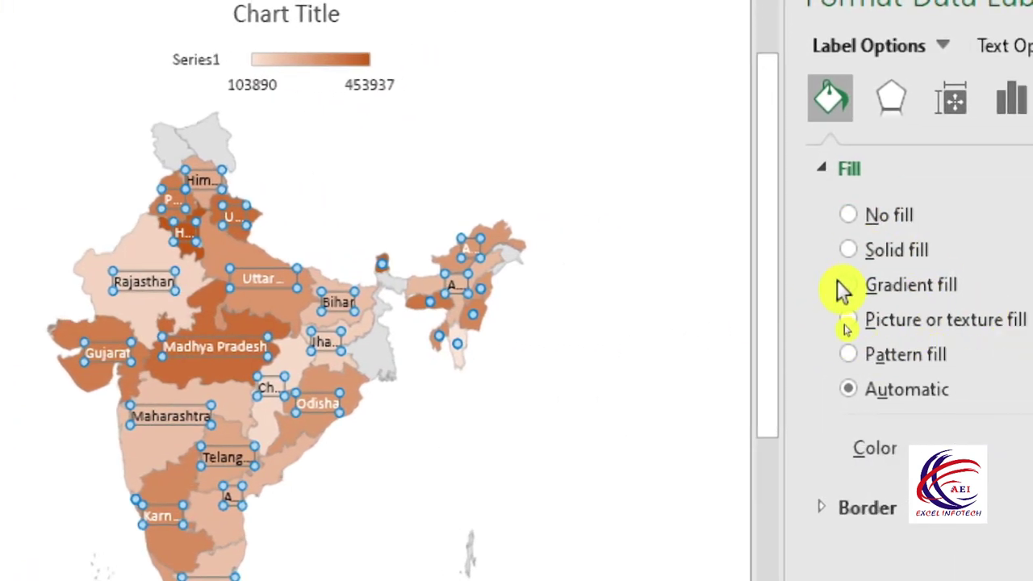
click(867, 284)
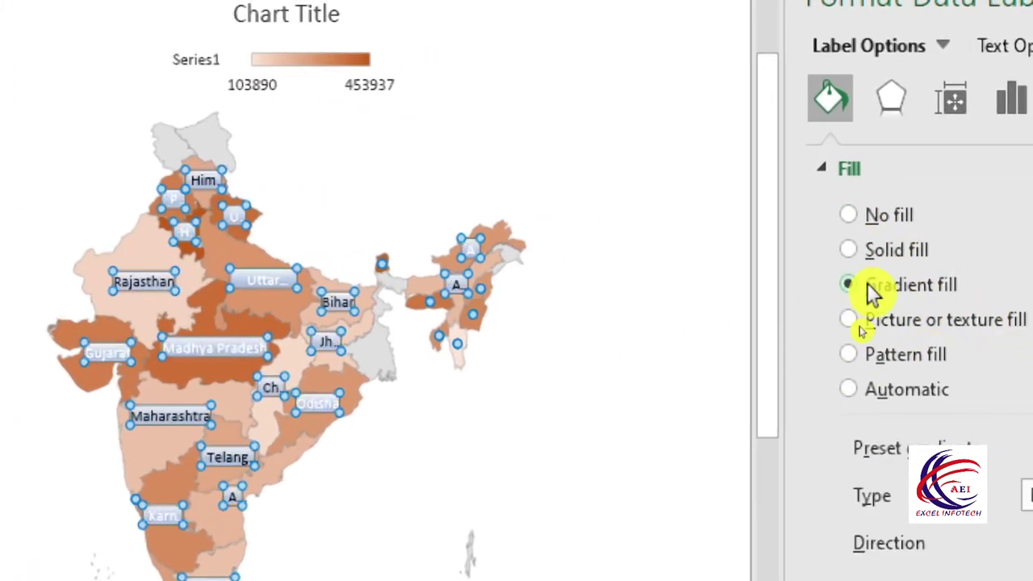
click(858, 324)
click(857, 358)
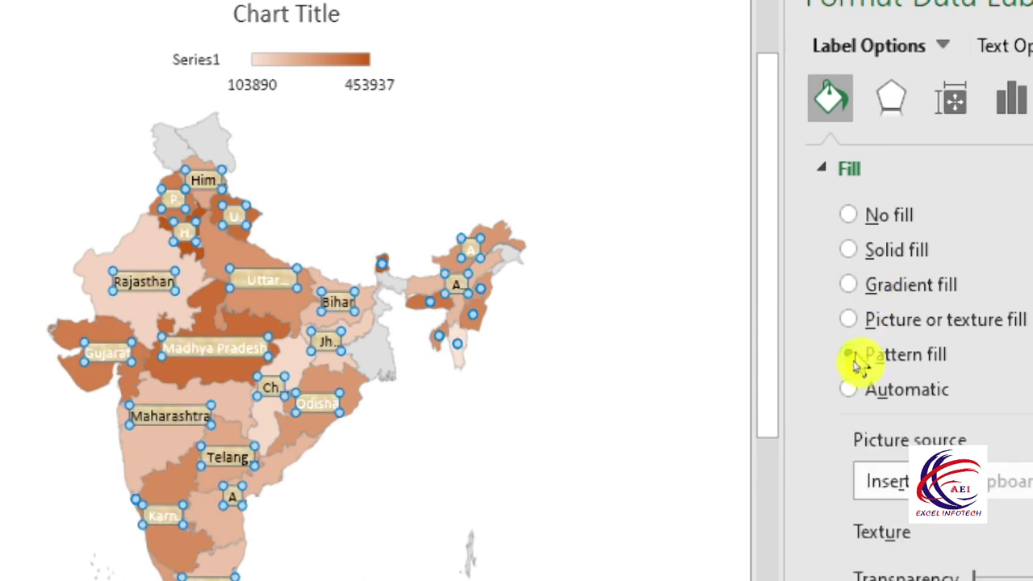
click(851, 391)
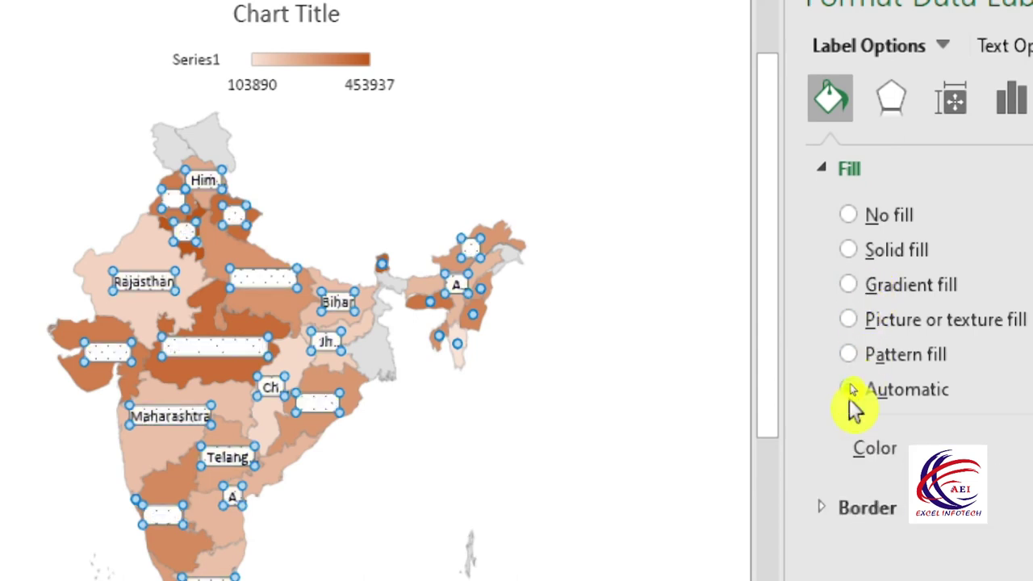
click(848, 214)
click(854, 251)
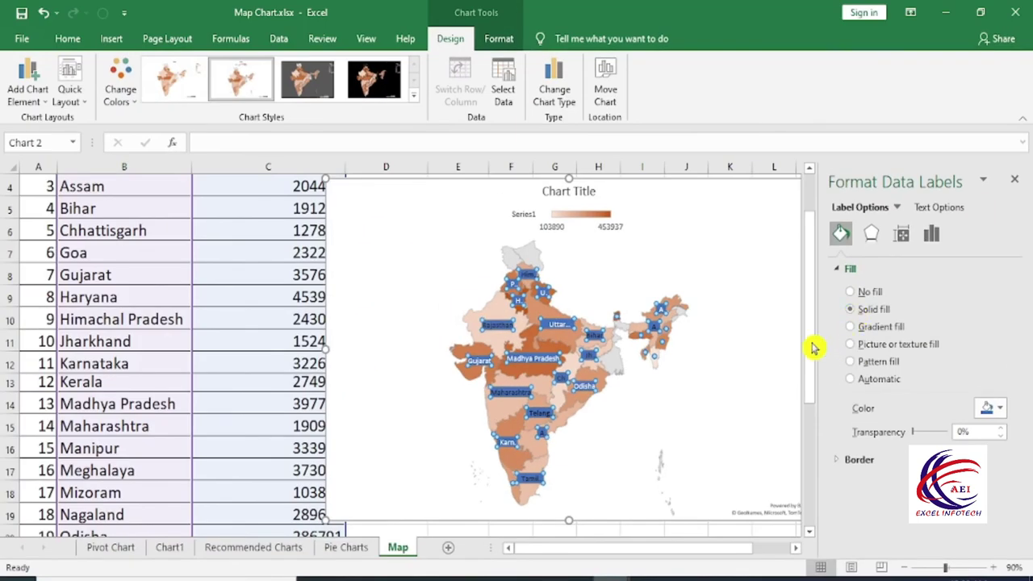
click(643, 251)
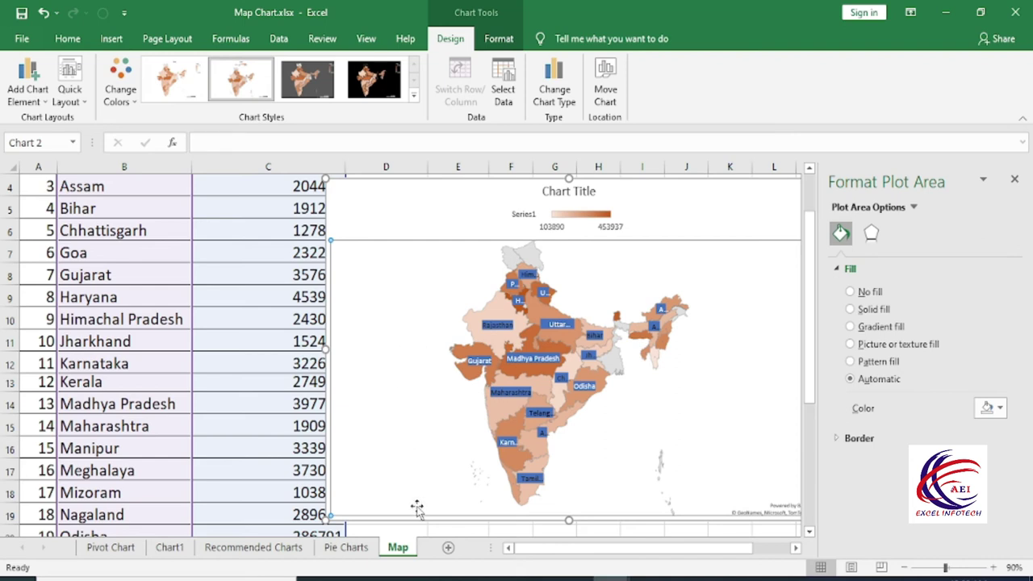
On the Pie Charts sheet, insert a 3-D column chart of the employee sales in A2:D12
click(448, 547)
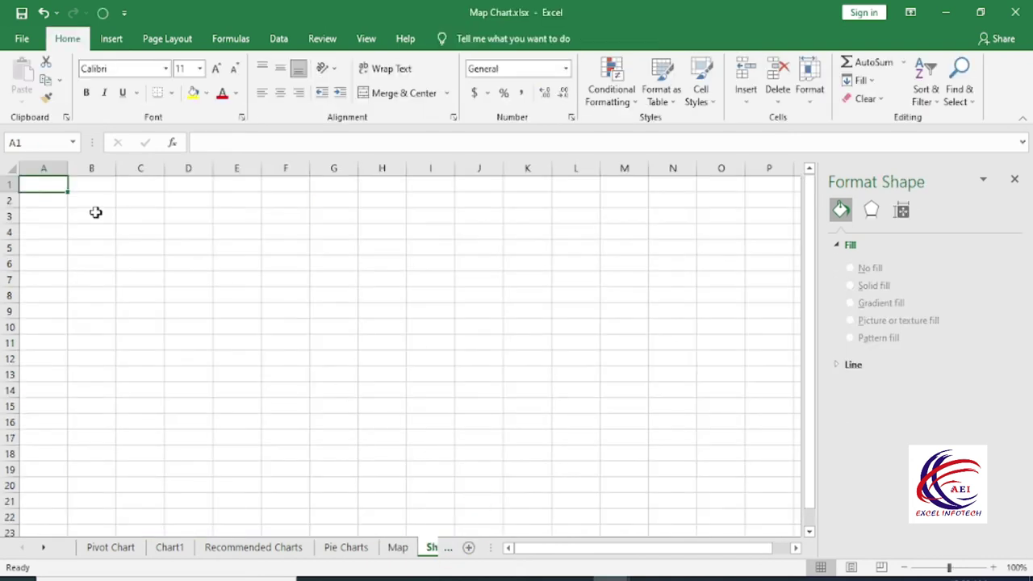
click(347, 547)
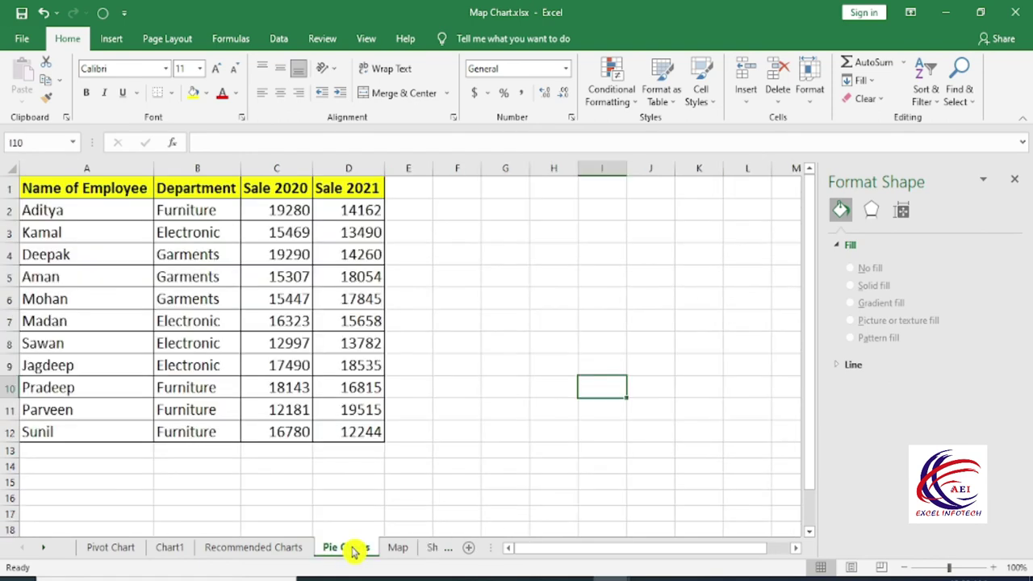
click(1011, 184)
drag(81, 205, 368, 433)
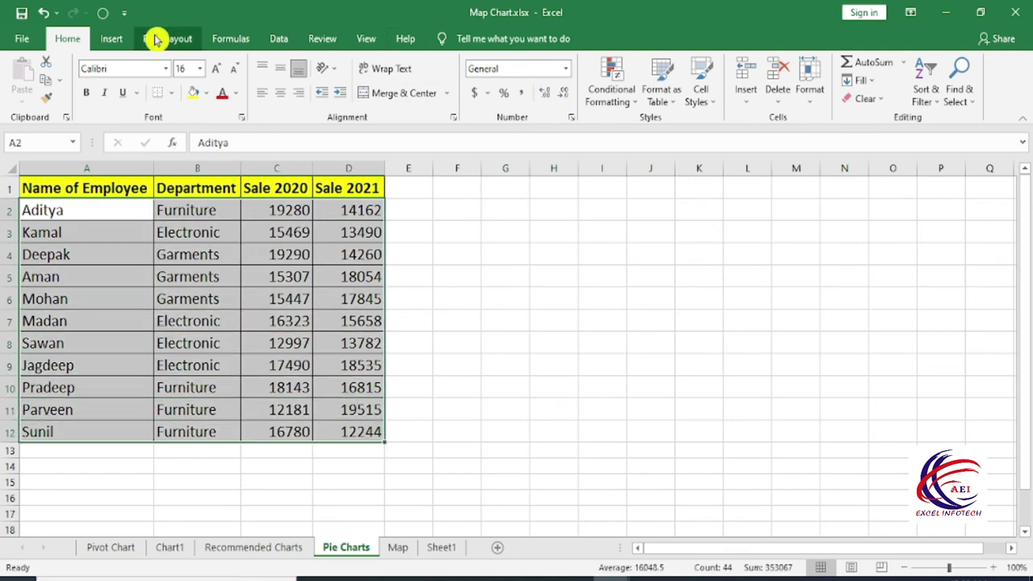
click(111, 38)
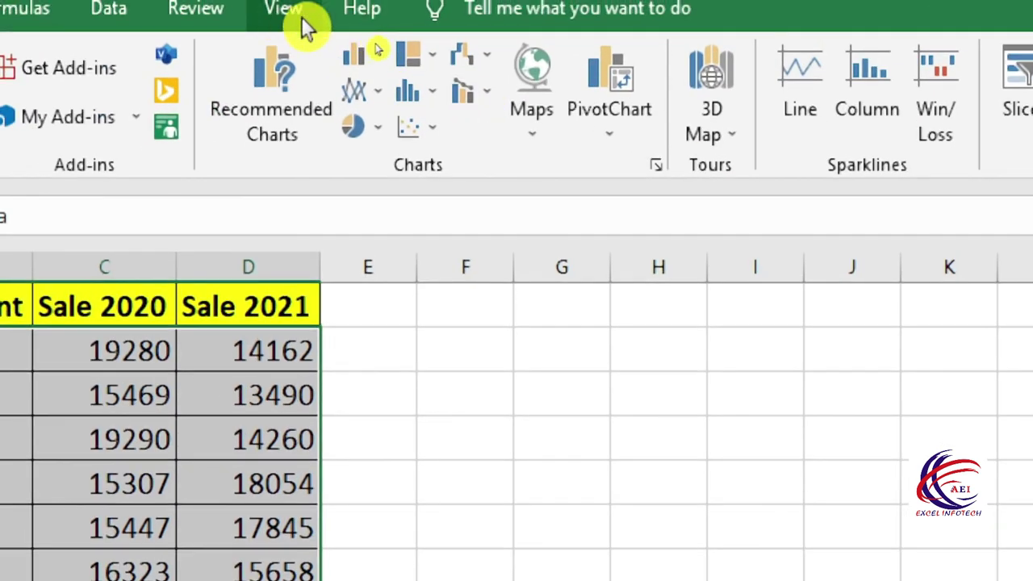
click(383, 55)
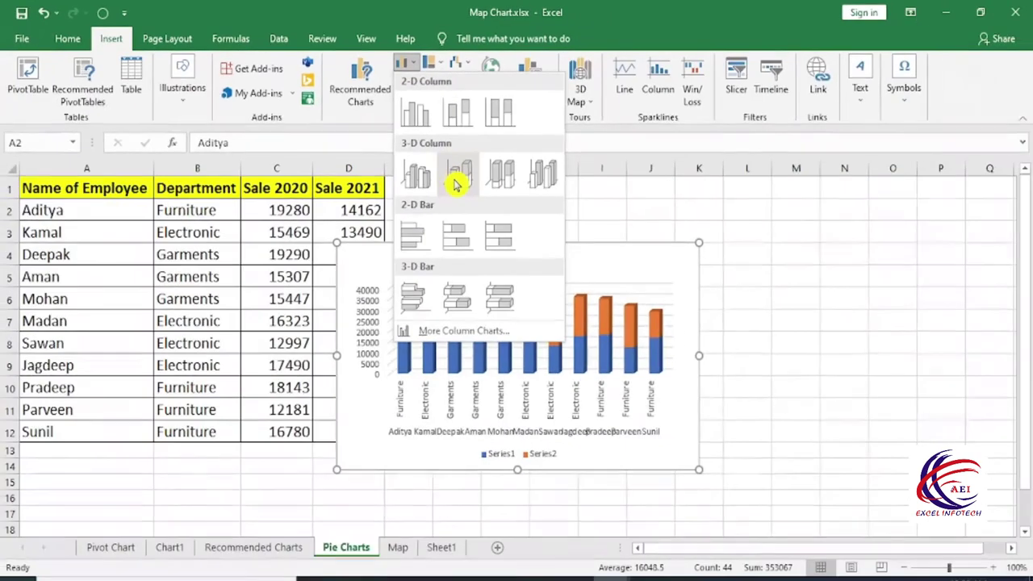
click(543, 174)
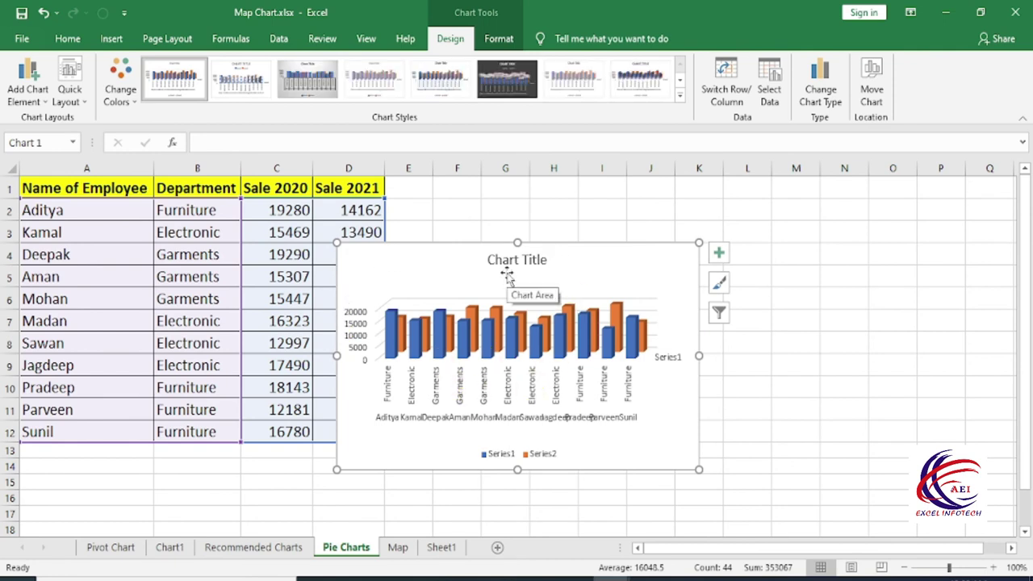
click(727, 92)
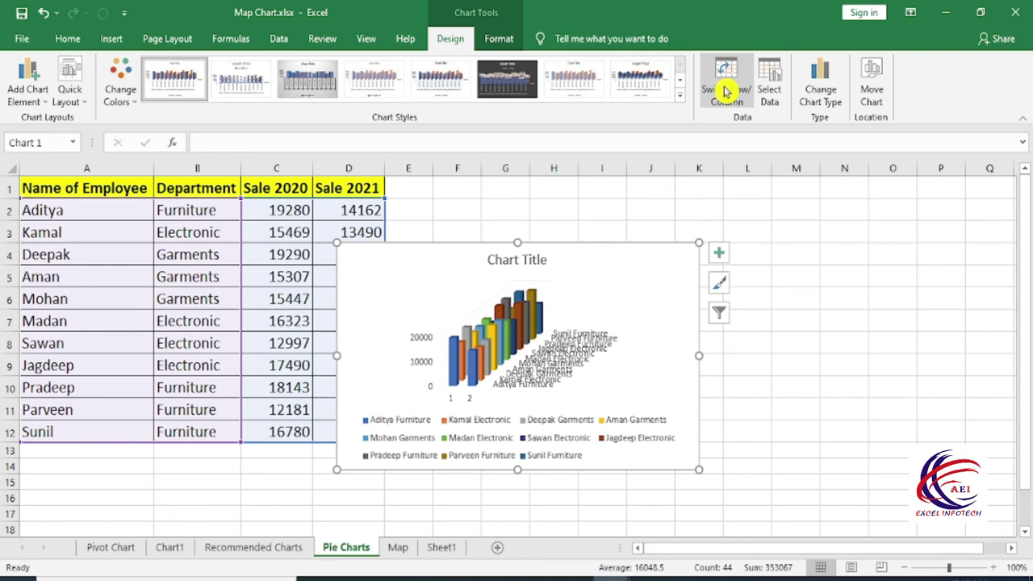
click(727, 92)
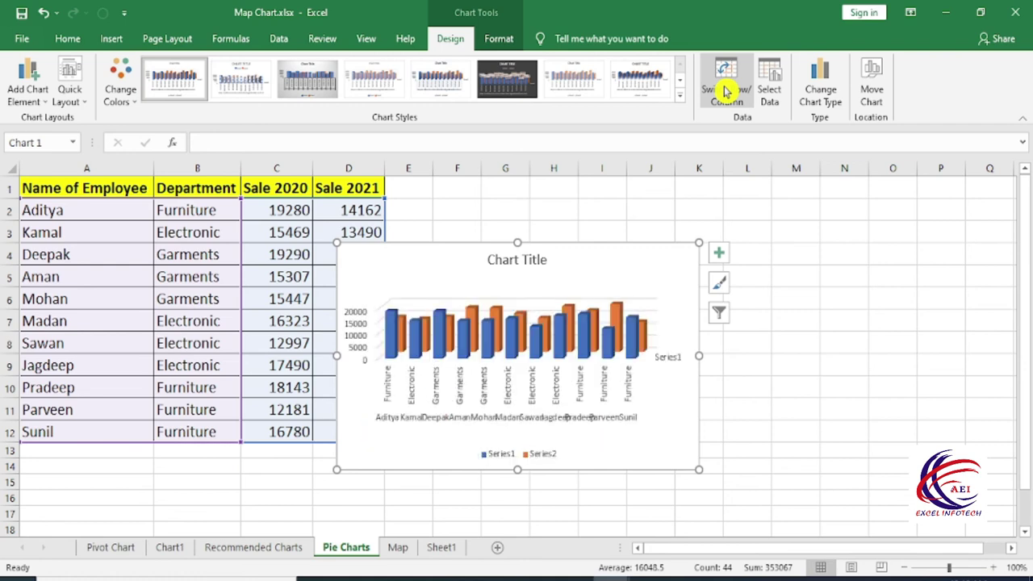
Recolour the column chart with the orange and yellow palette and a bold-title chart style
click(118, 90)
click(149, 188)
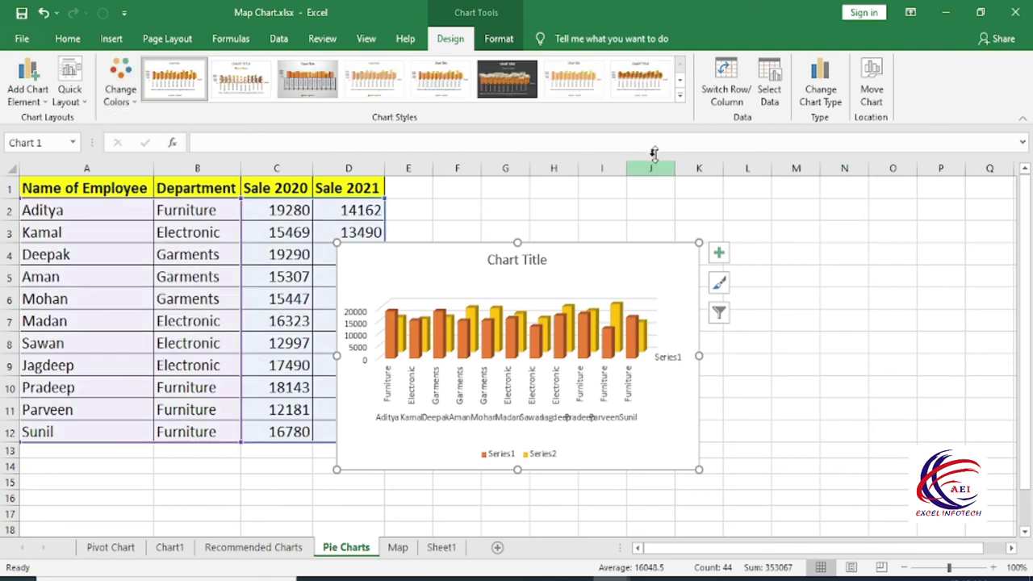
click(679, 95)
click(305, 127)
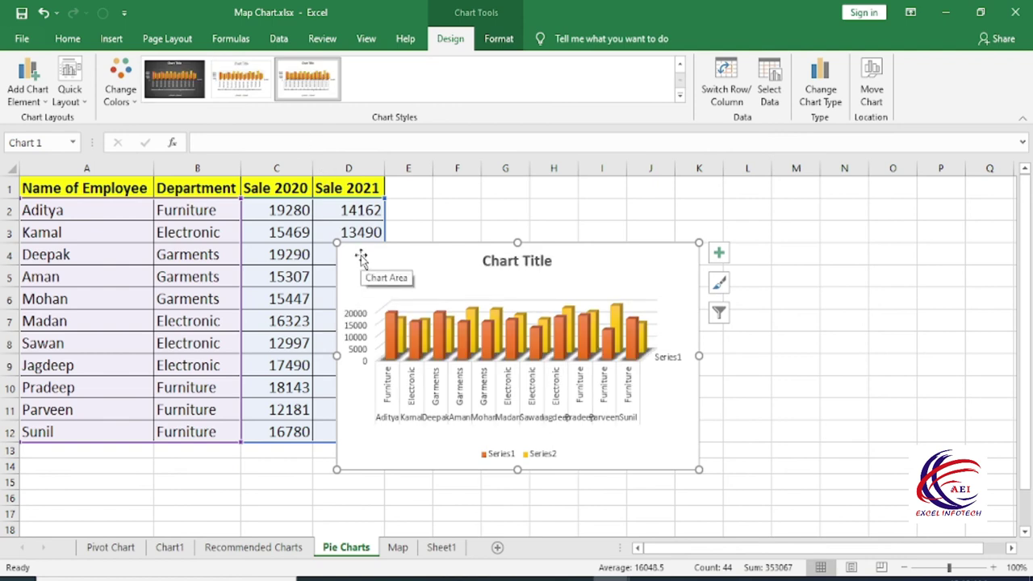
Undo the chart edits until the column chart is removed, leaving the Pie Charts sheet table
click(112, 39)
click(457, 210)
click(464, 262)
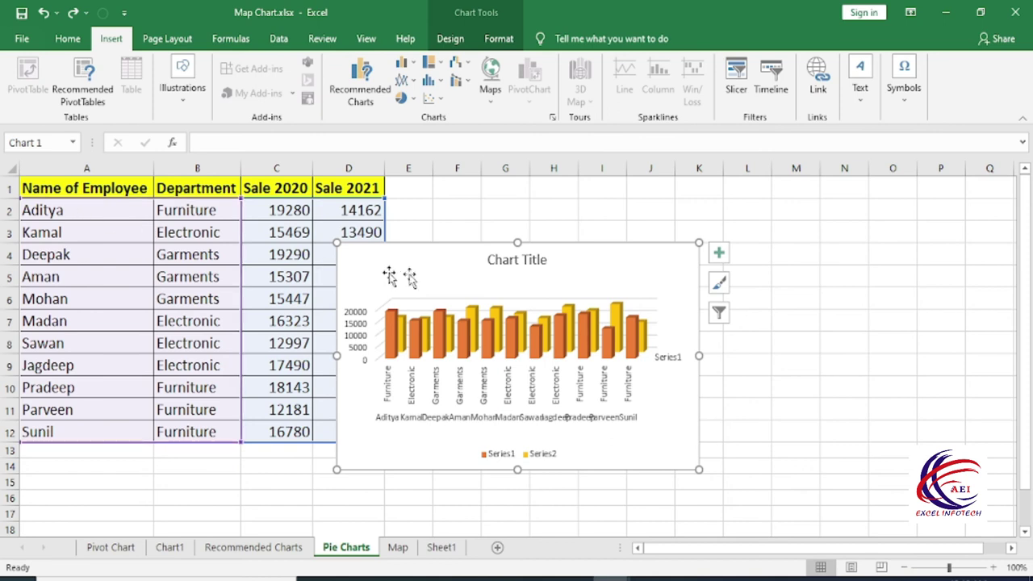
key(ctrl+z)
key(ctrl+z)
key(ctrl+Page_Down)
click(345, 549)
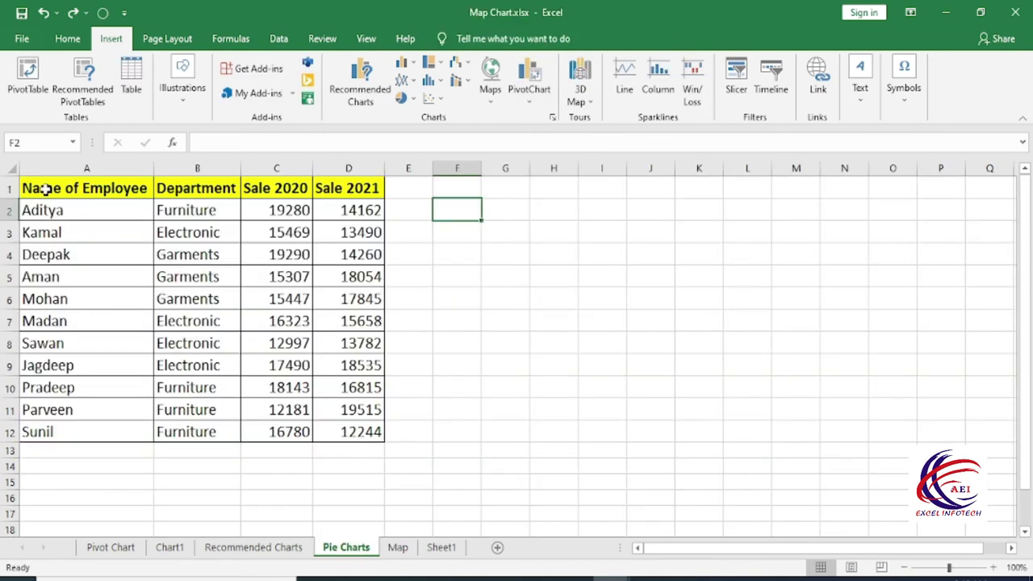
drag(46, 188, 360, 434)
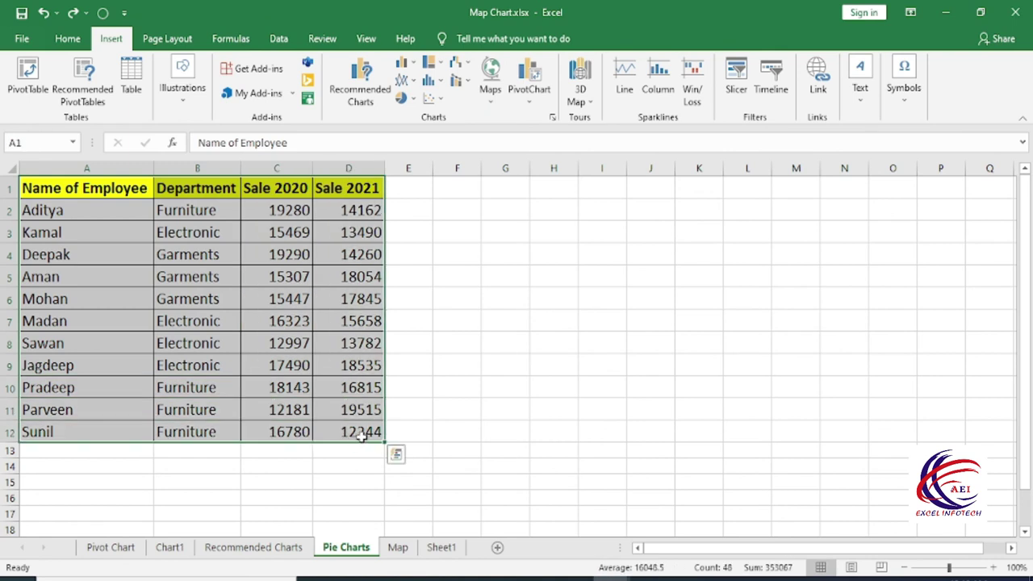
click(417, 80)
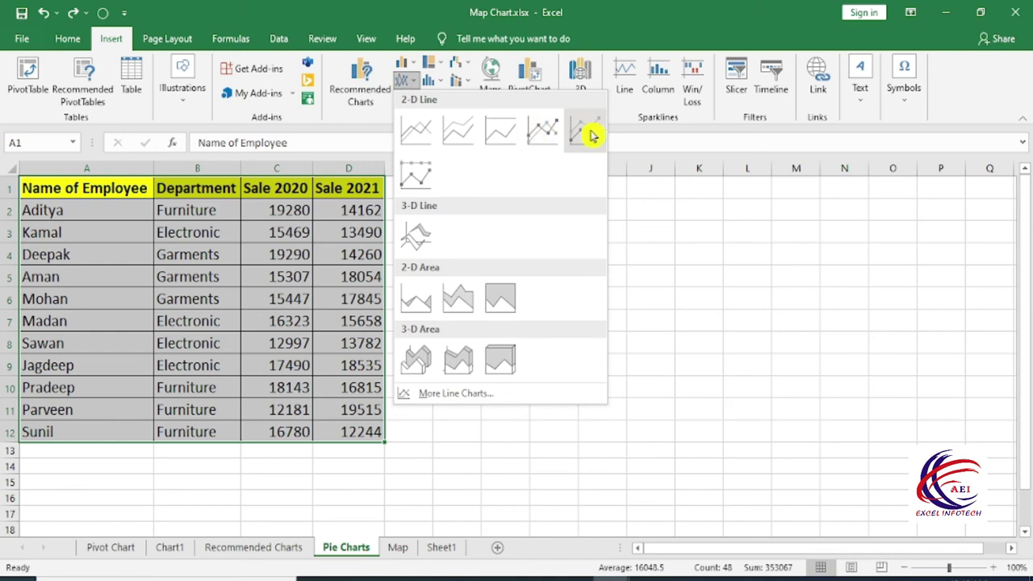
click(585, 131)
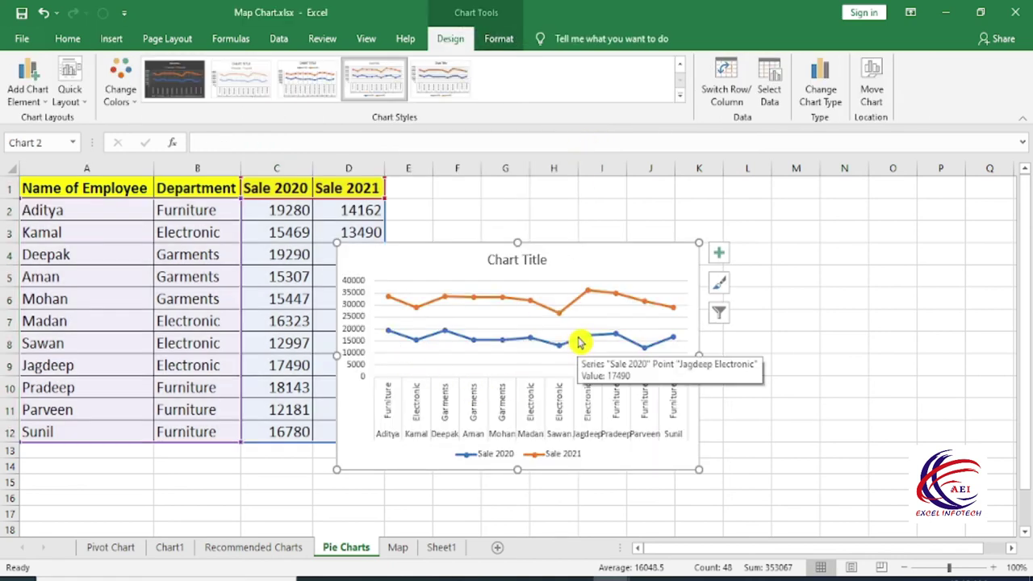
key(ctrl+z)
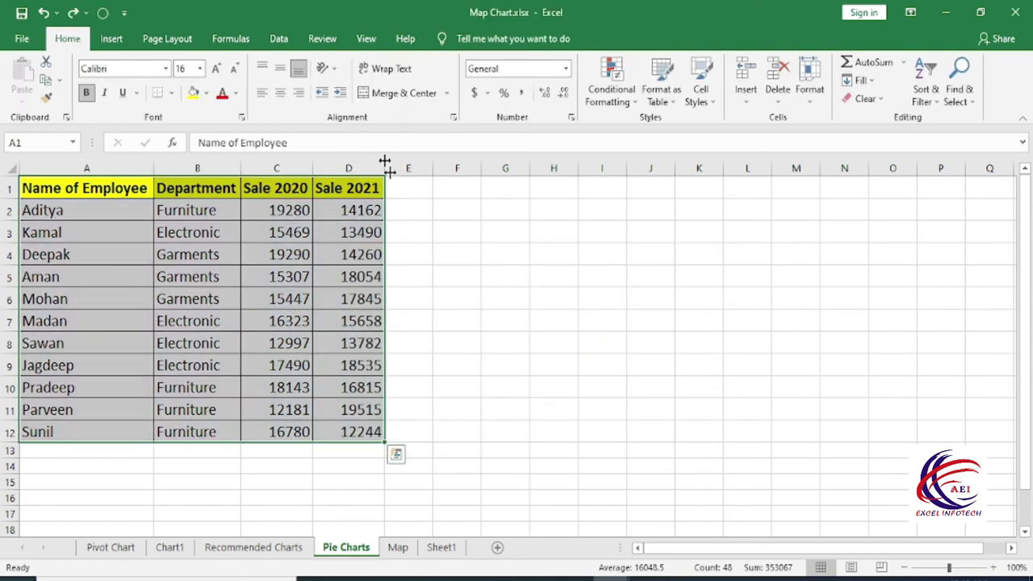
click(110, 39)
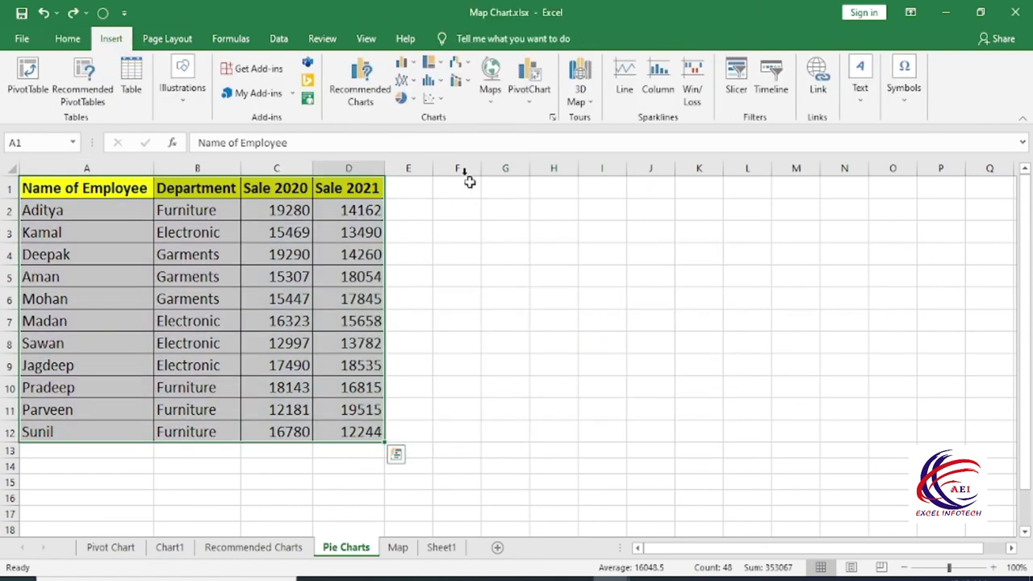
click(408, 100)
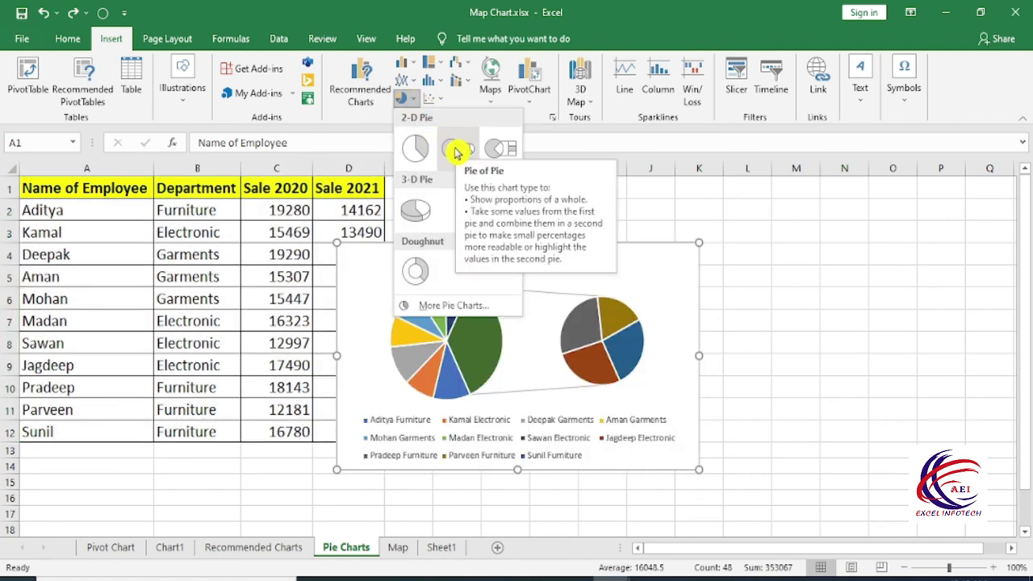
click(421, 156)
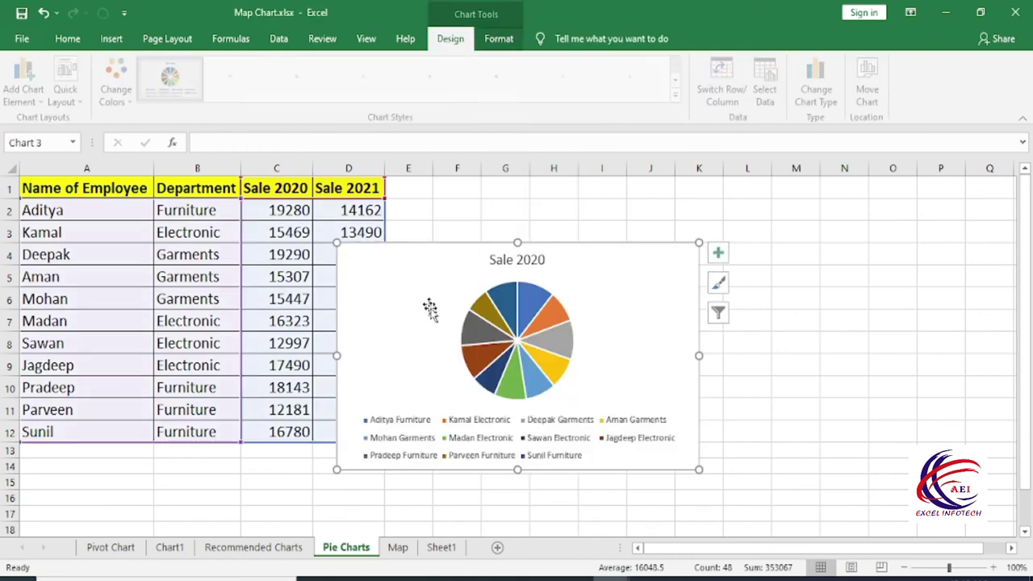
mouse_move(336, 242)
mouse_down()
mouse_move(339, 182)
mouse_move(249, 185)
mouse_up()
drag(696, 470, 787, 523)
mouse_move(599, 391)
mouse_down()
mouse_move(685, 382)
mouse_move(643, 376)
mouse_move(640, 386)
mouse_up()
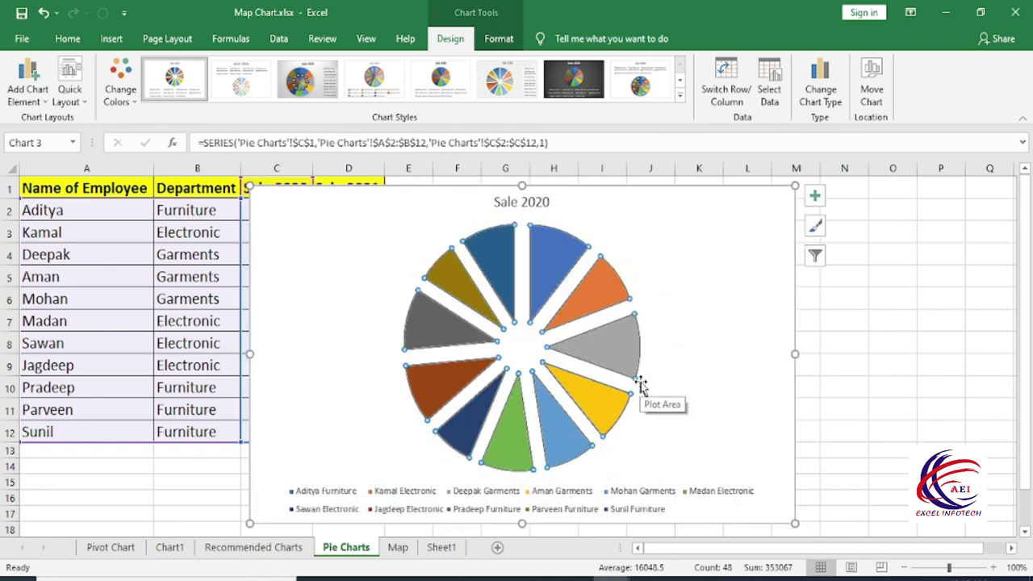
key(ctrl+z)
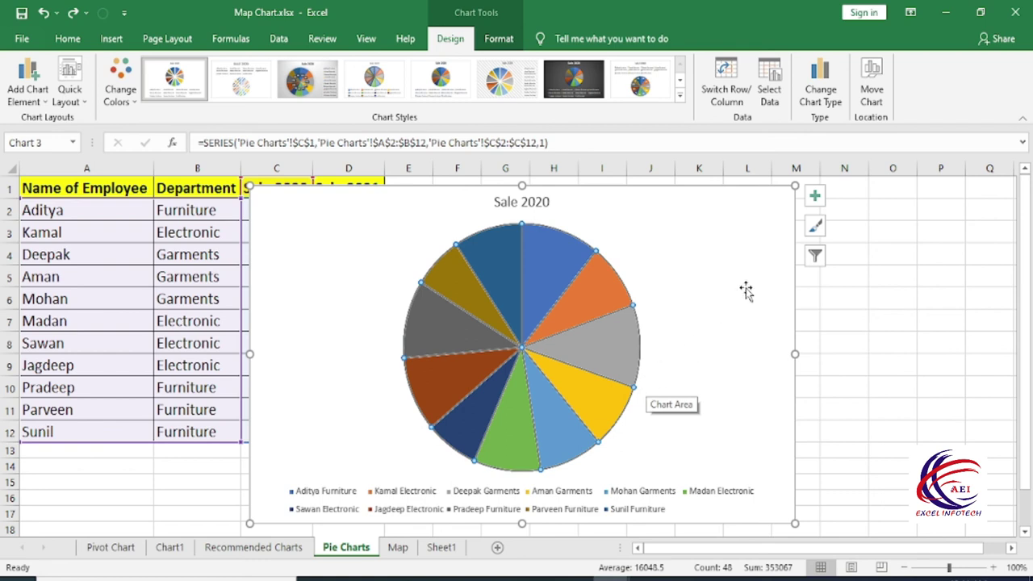
key(ctrl+z)
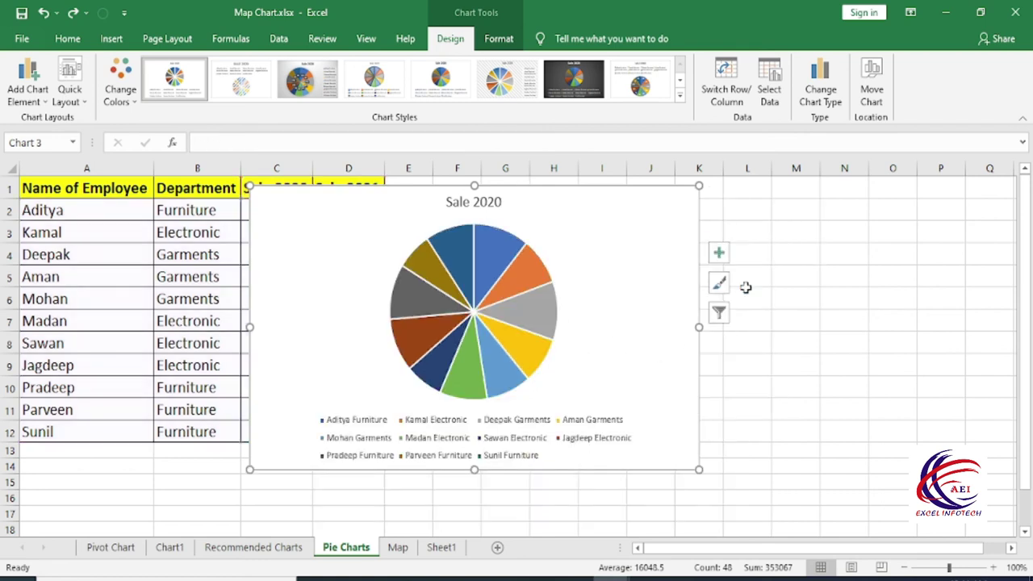
key(ctrl+z)
key(ctrl+z)
key(alt+n)
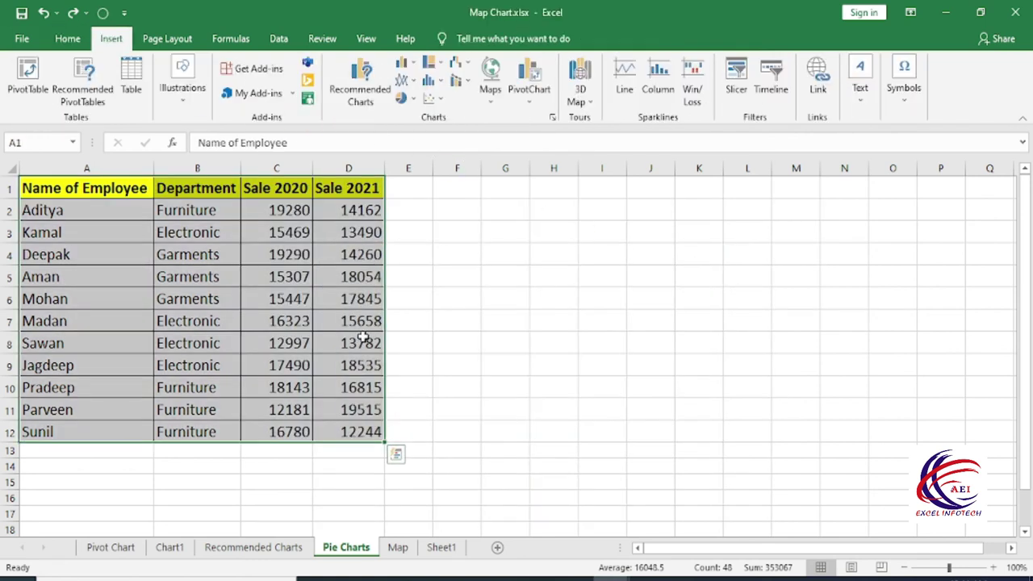
click(471, 71)
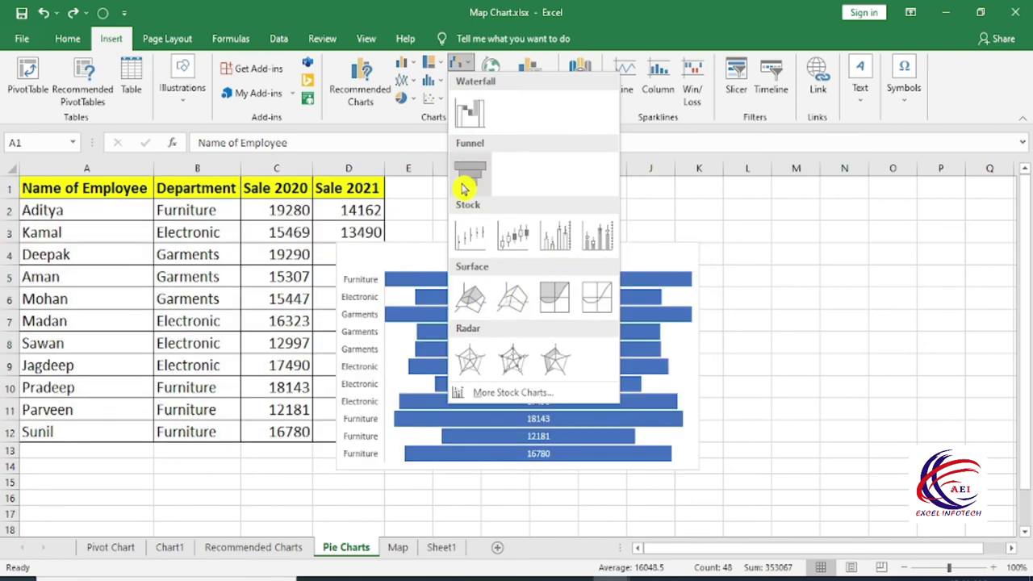
click(473, 297)
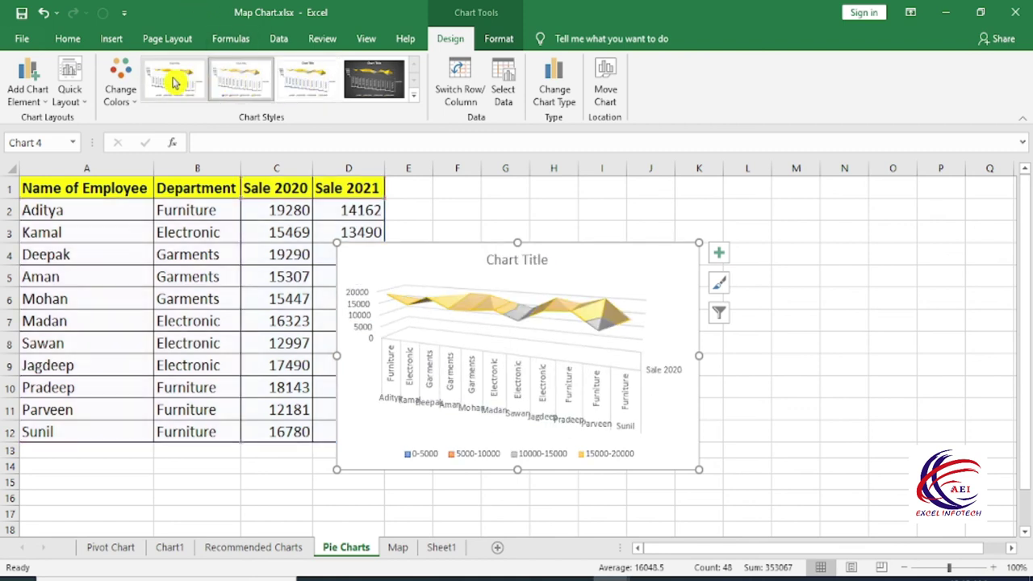
key(ctrl+z)
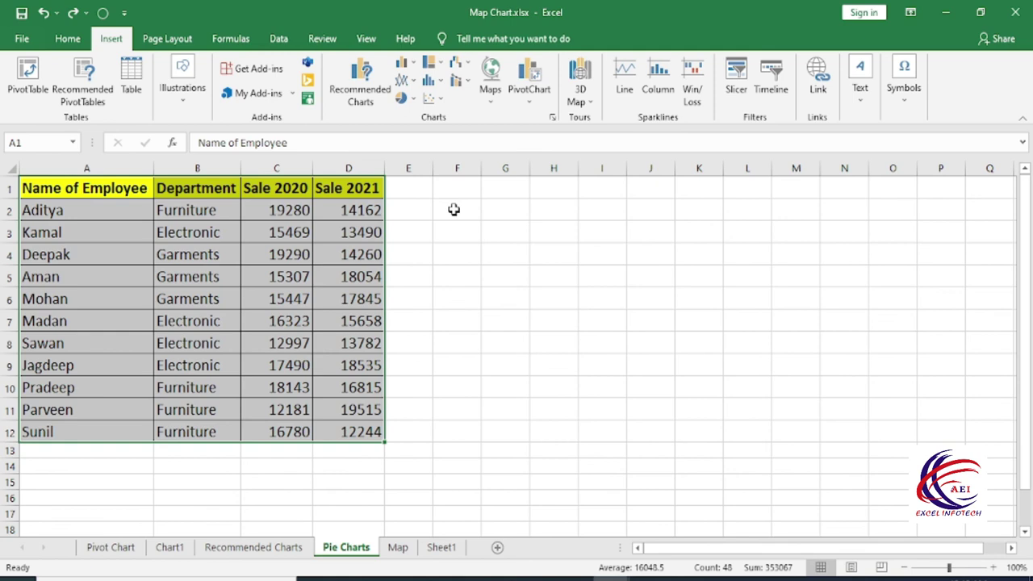
Insert a Stacked Area - Clustered Column combo chart and move it right of the table
click(460, 82)
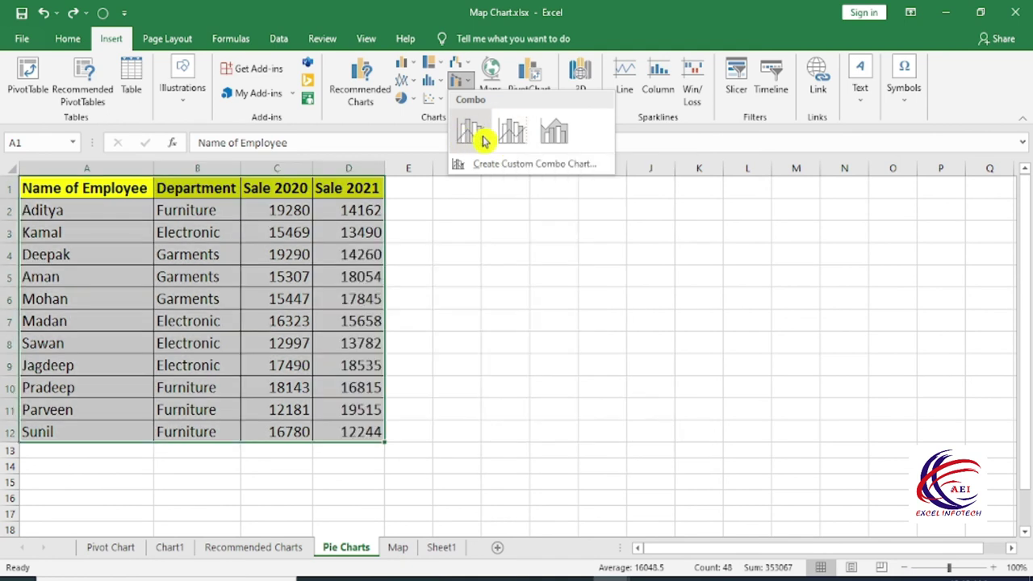
click(546, 139)
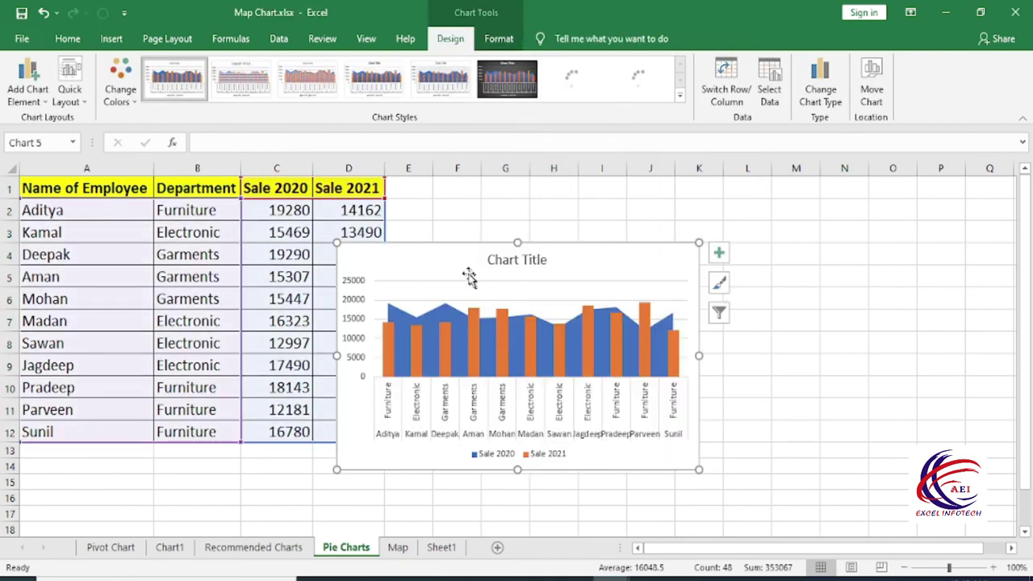
drag(416, 264, 515, 253)
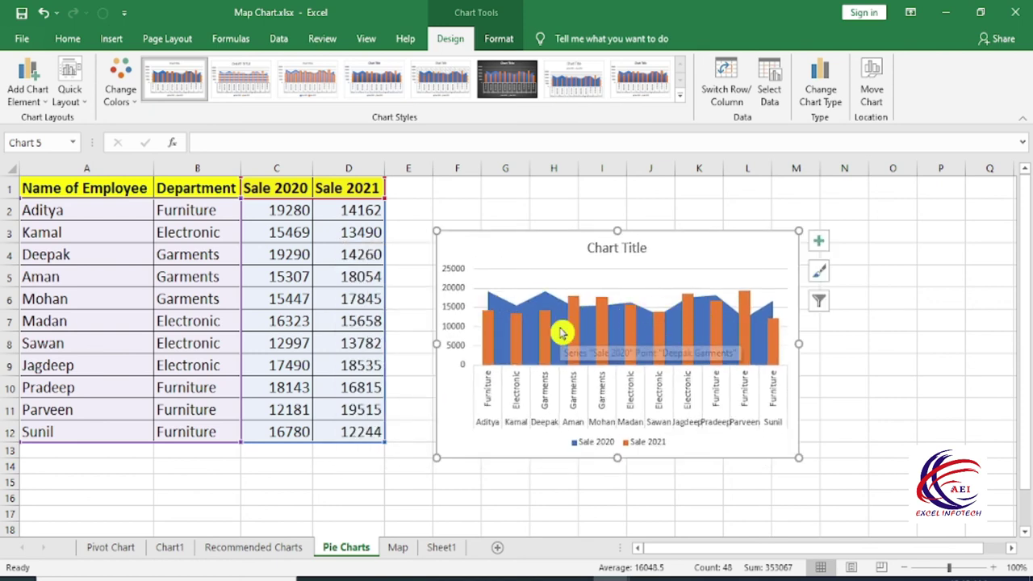
Add a chart title, data labels and a data table to the combo chart
click(820, 242)
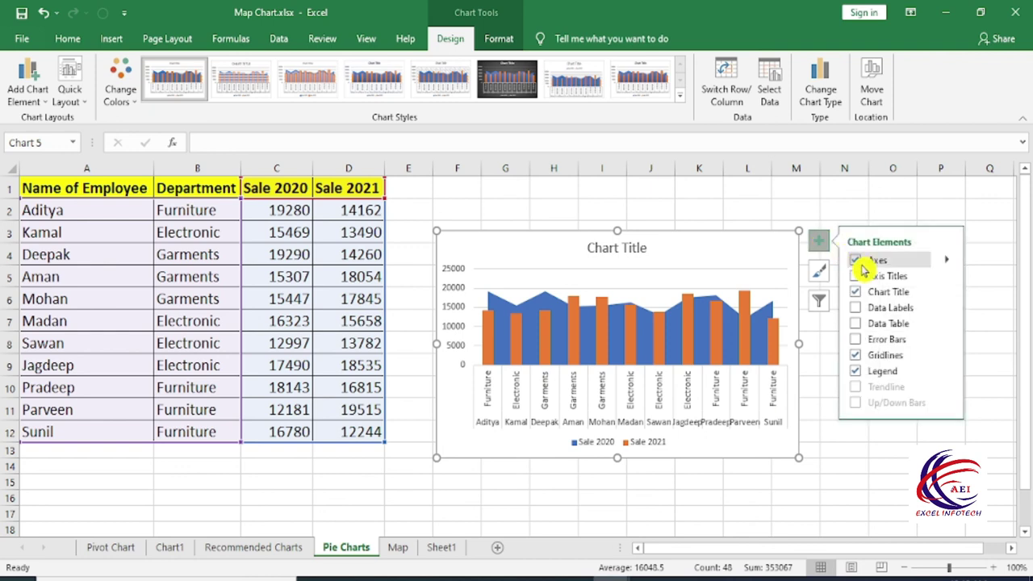
click(855, 260)
click(856, 260)
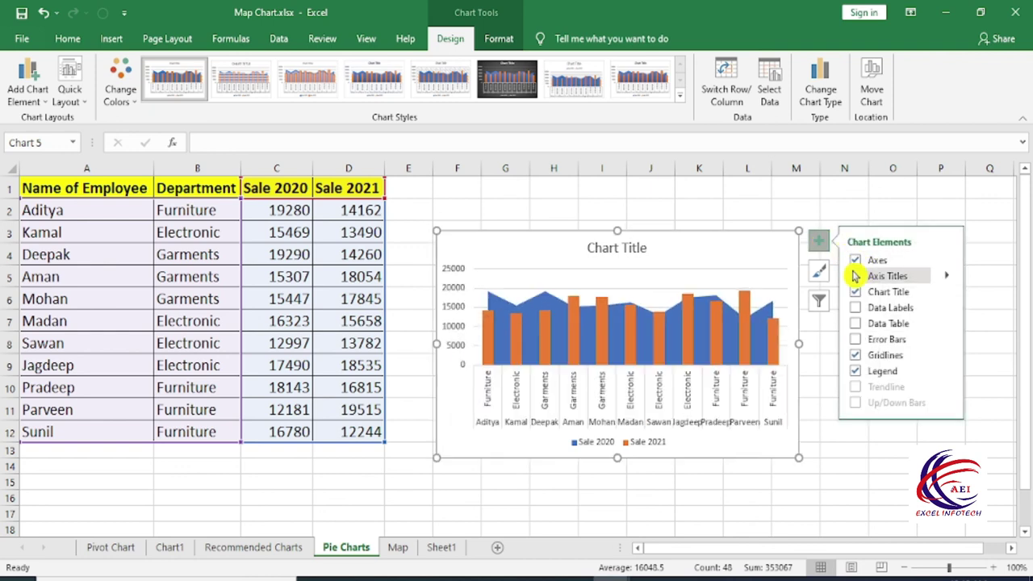
click(855, 291)
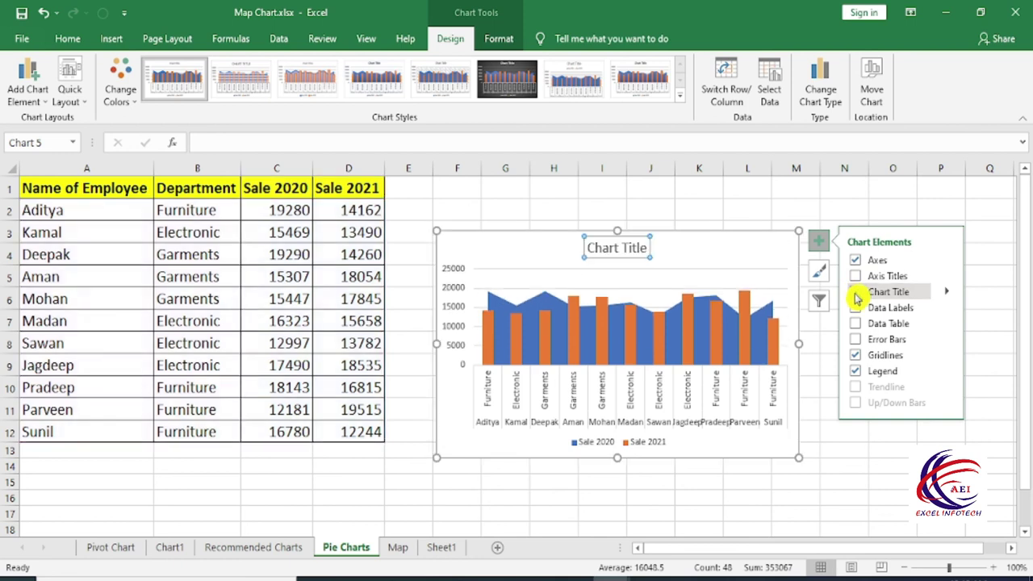
click(855, 308)
click(856, 323)
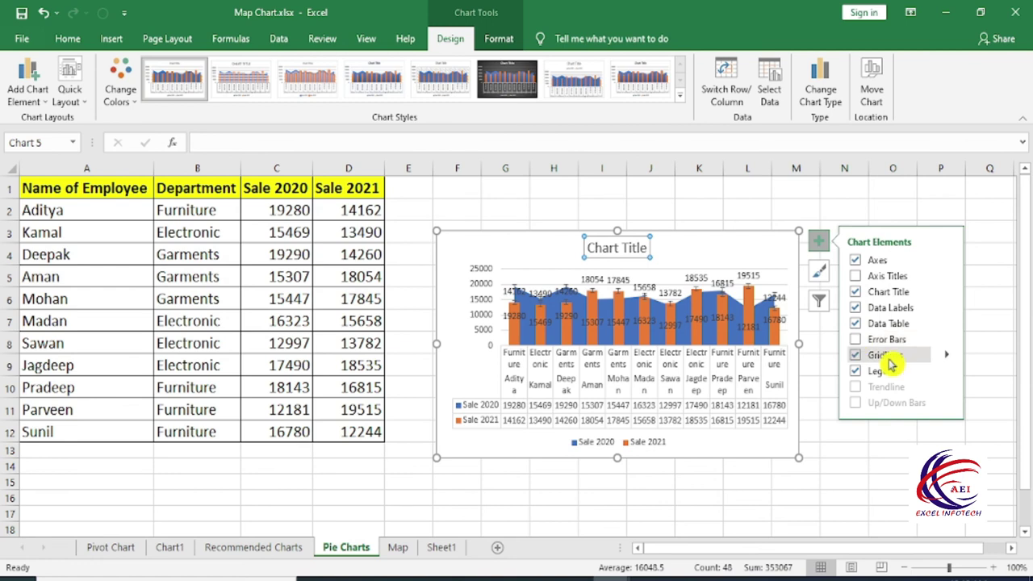
click(111, 38)
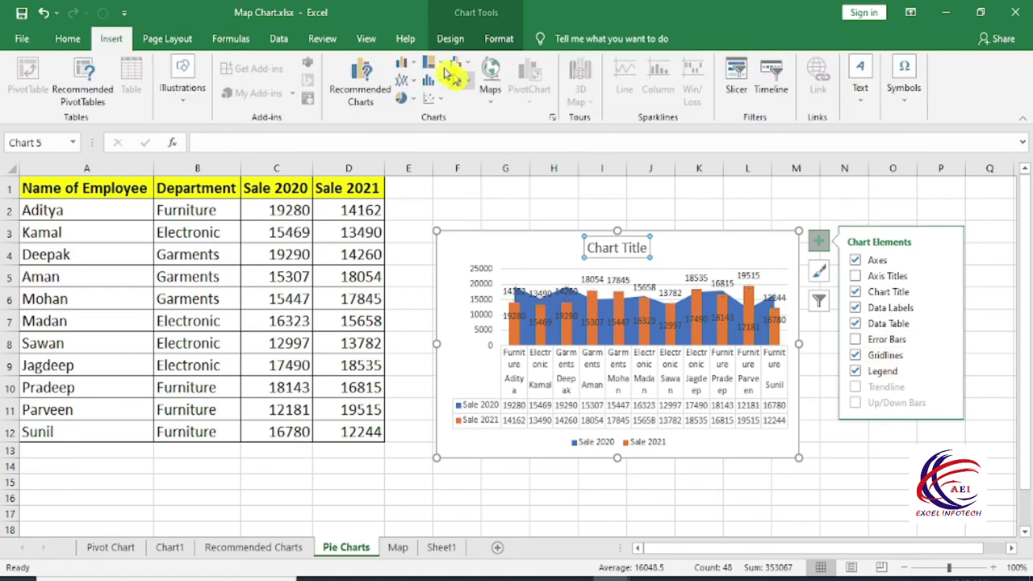